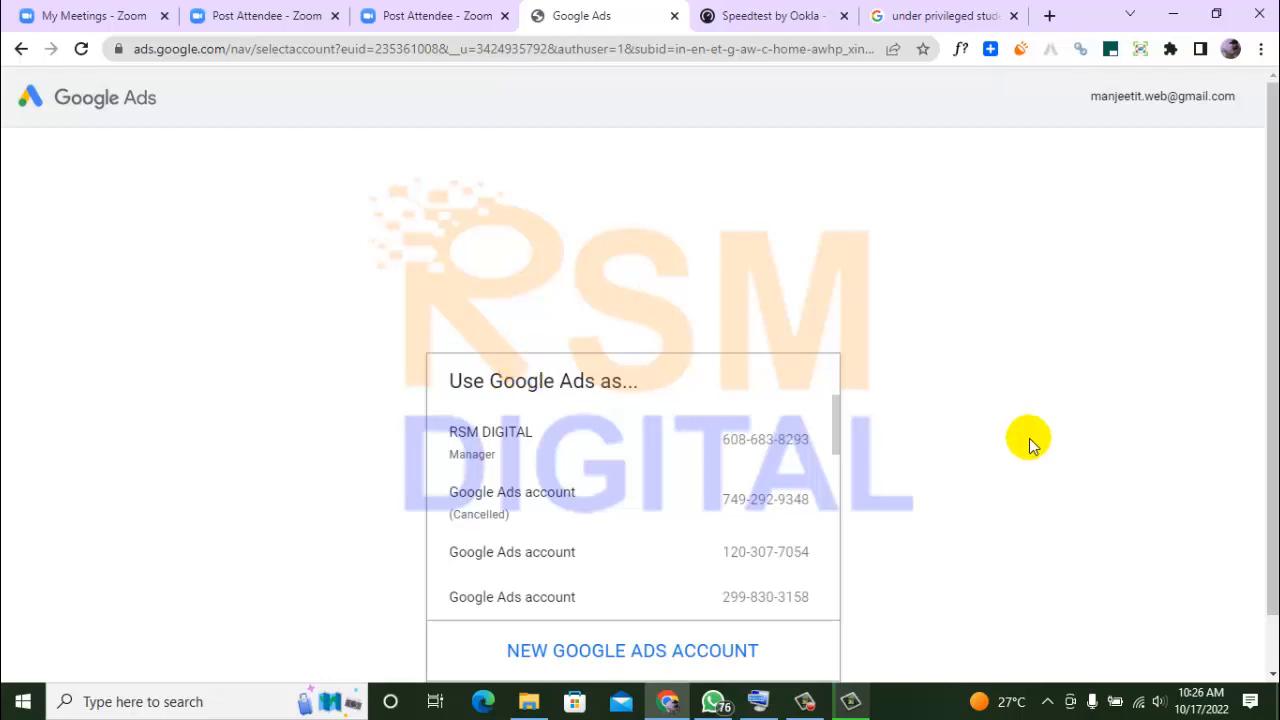
Open the third-from-last Google Ads account in the account selection list
left_click_drag(1274, 383, 1260, 506)
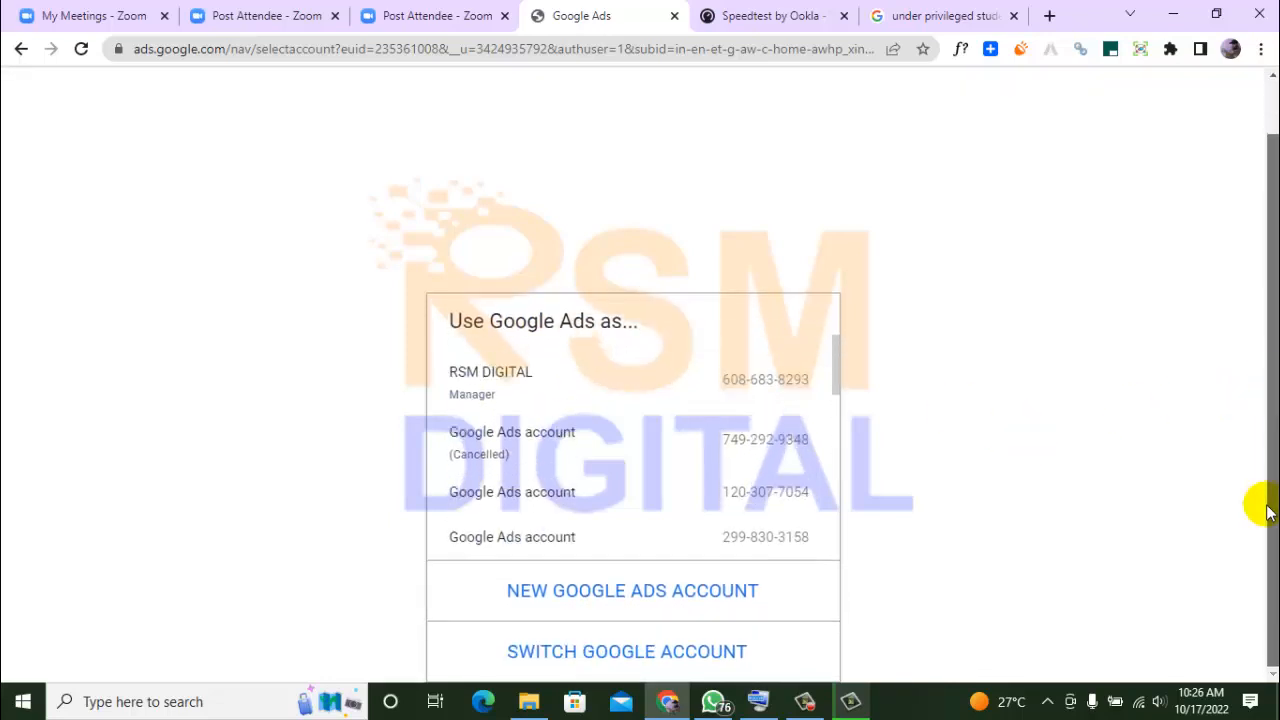
left_click_drag(837, 368, 843, 548)
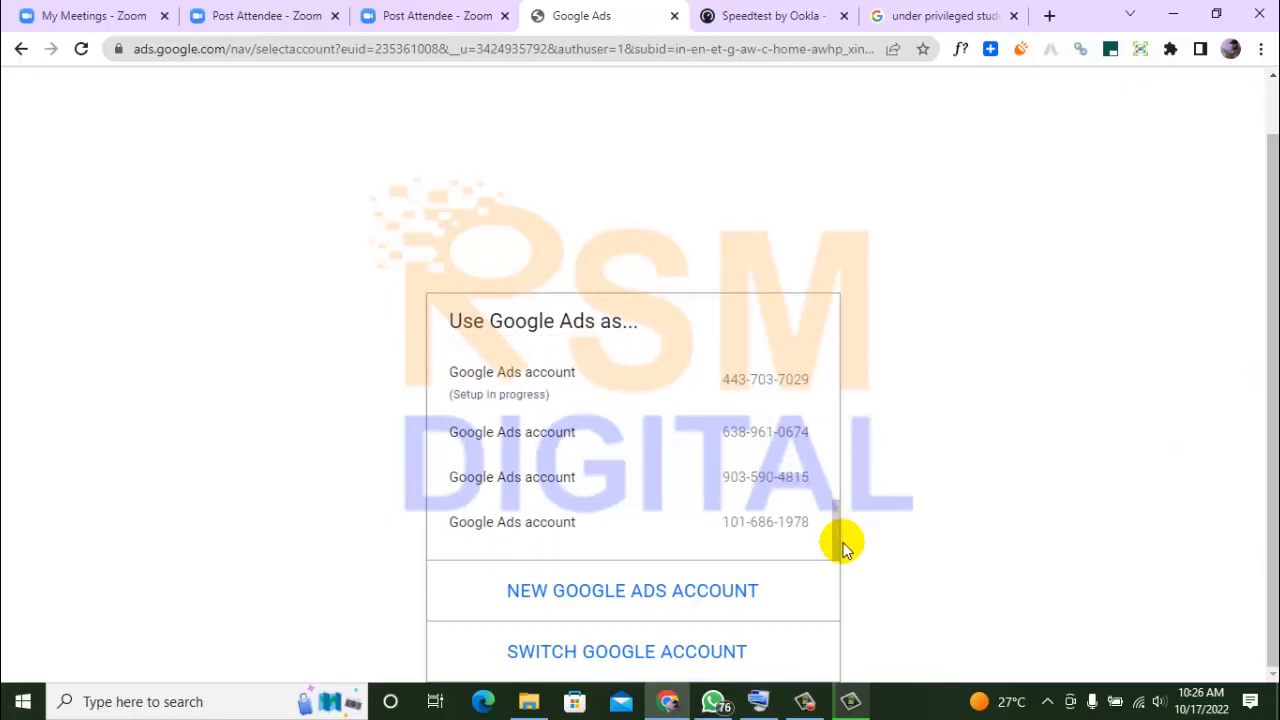
left_click(812, 450)
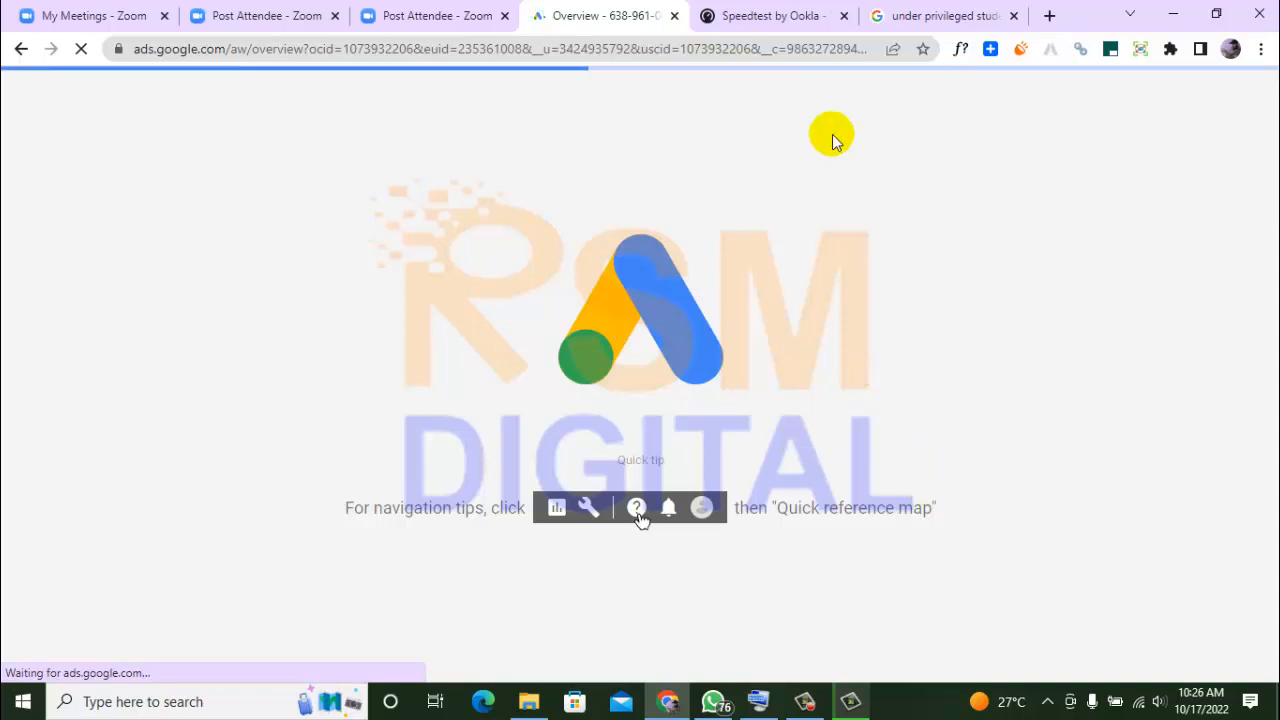
Reload the Speedtest by Ookla page and return to the Google Ads overview
left_click(764, 16)
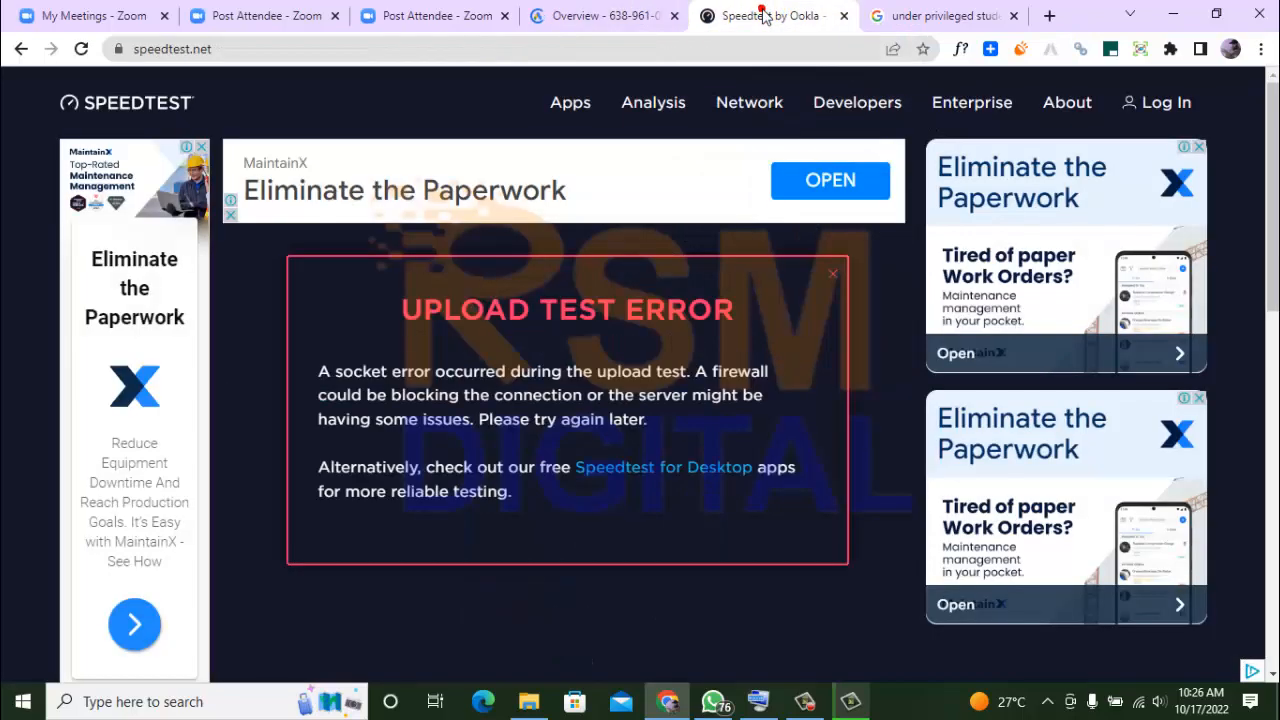
left_click(598, 56)
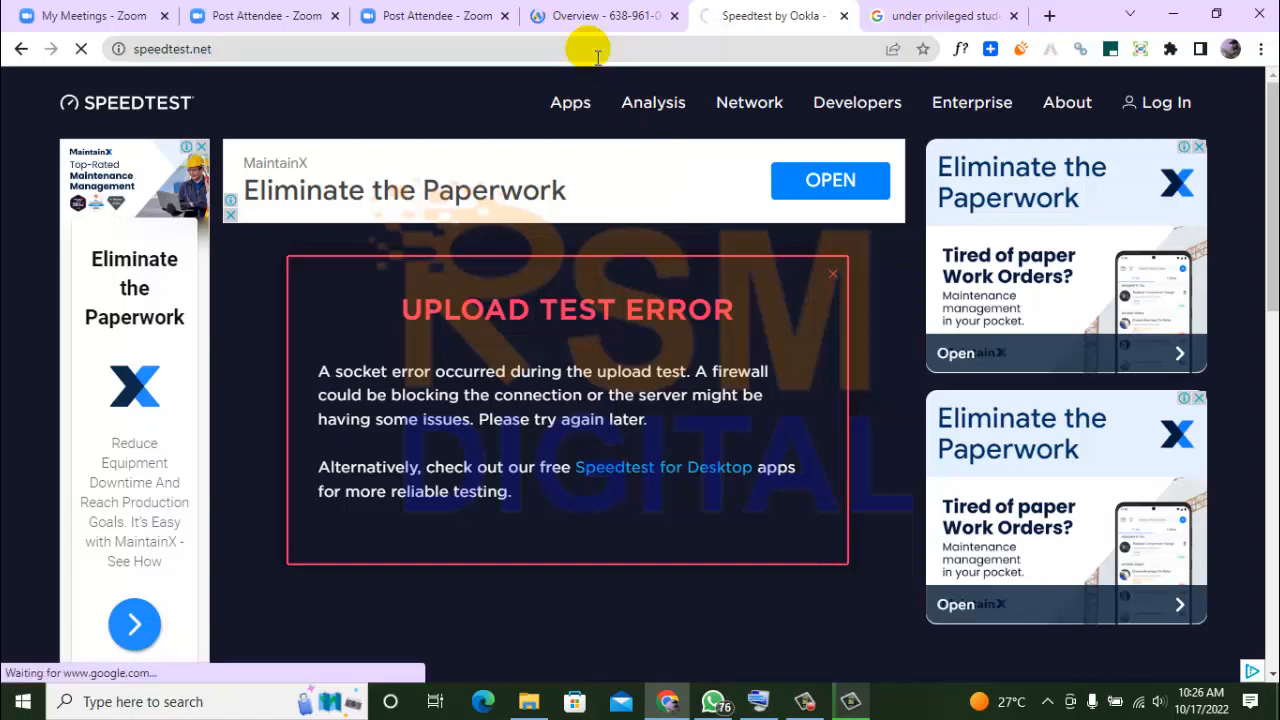
left_click(583, 16)
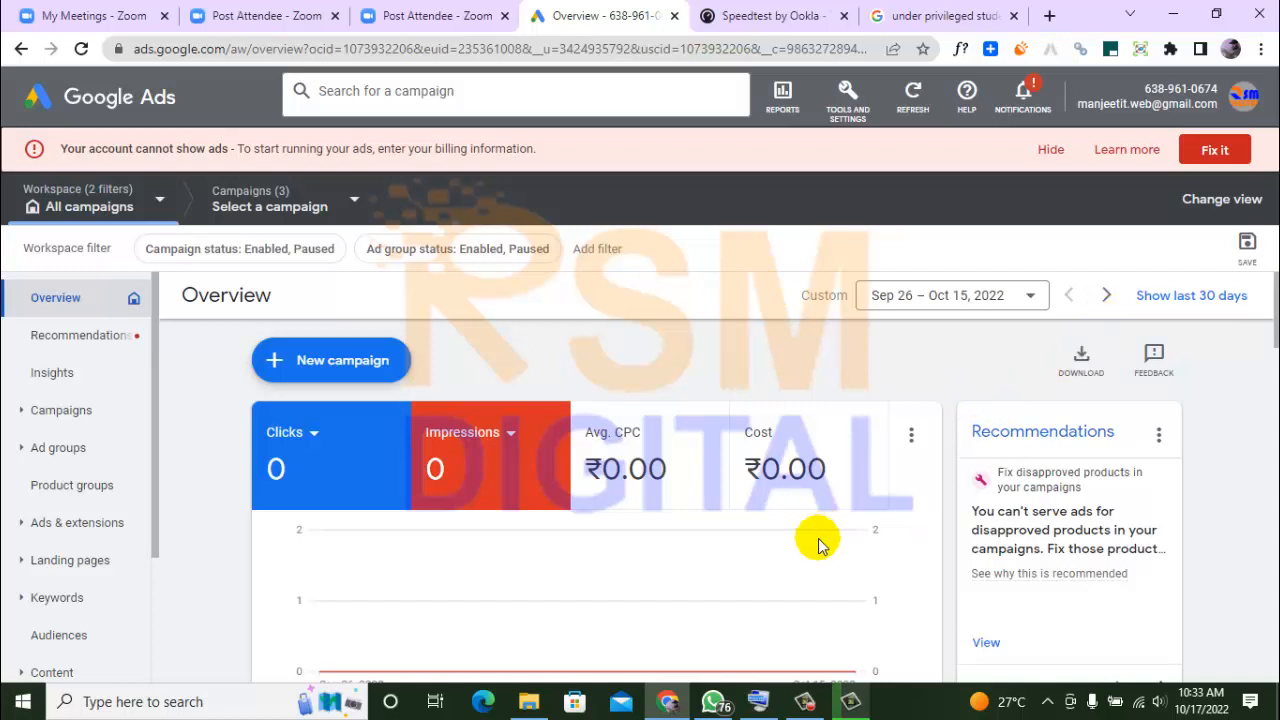
Cancel the video rendering and production wizard in Camtasia Studio, and close the program without saving the untitled project
left_click(850, 704)
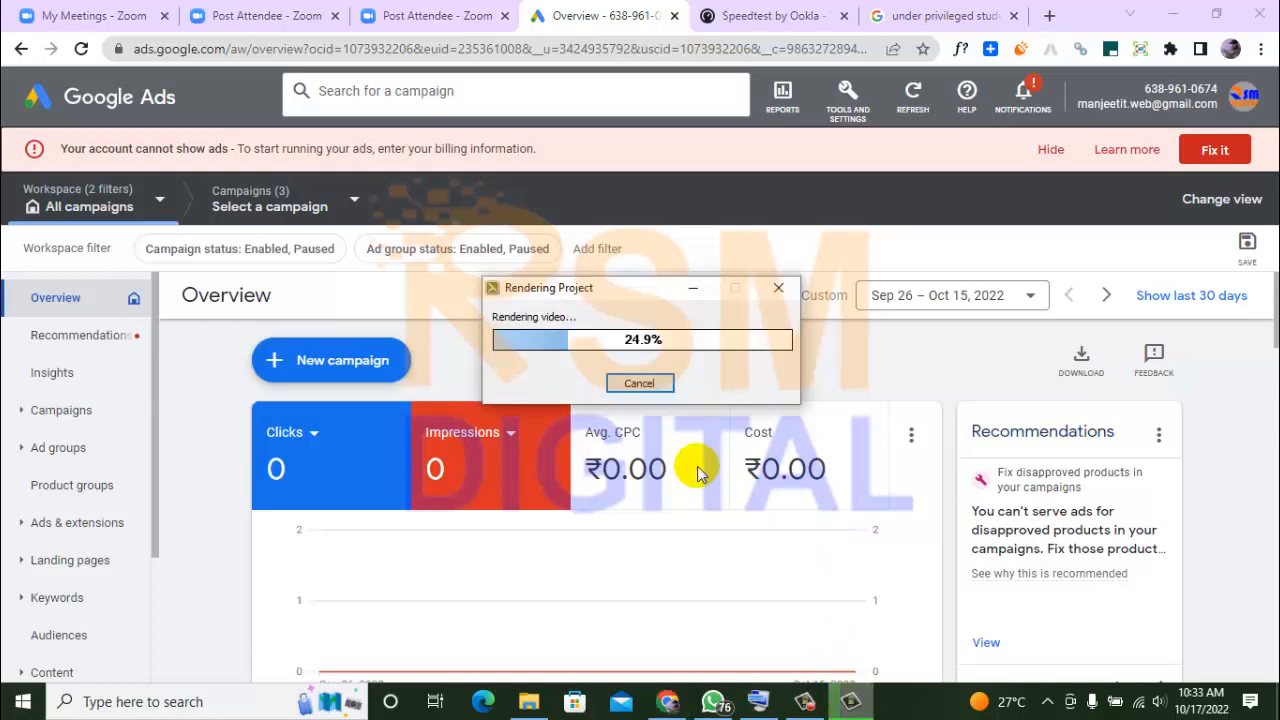
left_click(662, 387)
left_click(666, 391)
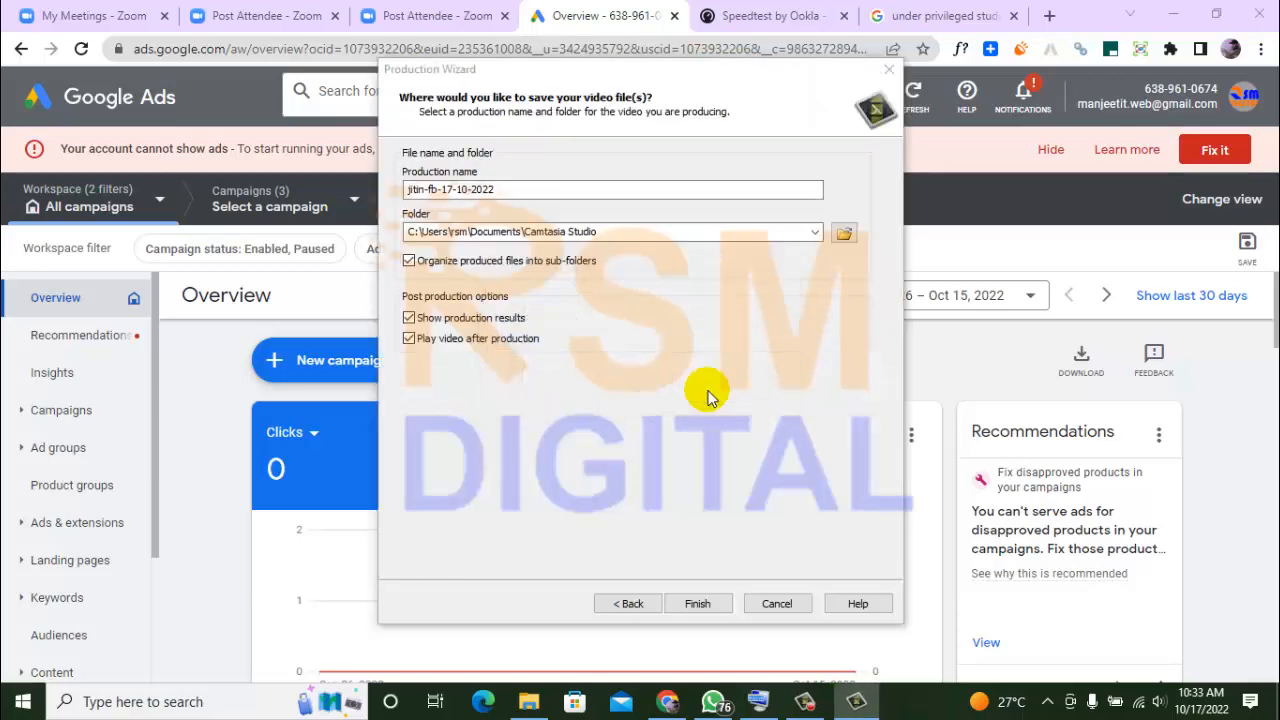
left_click(760, 596)
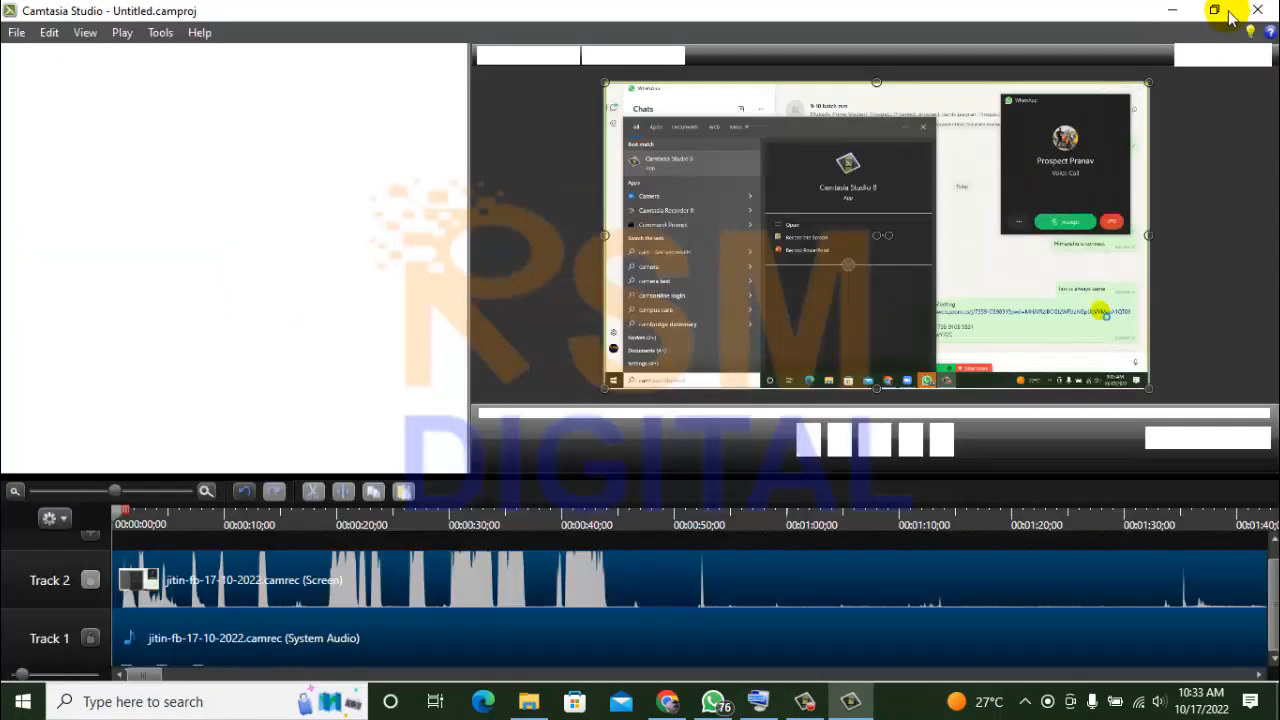
left_click(1256, 10)
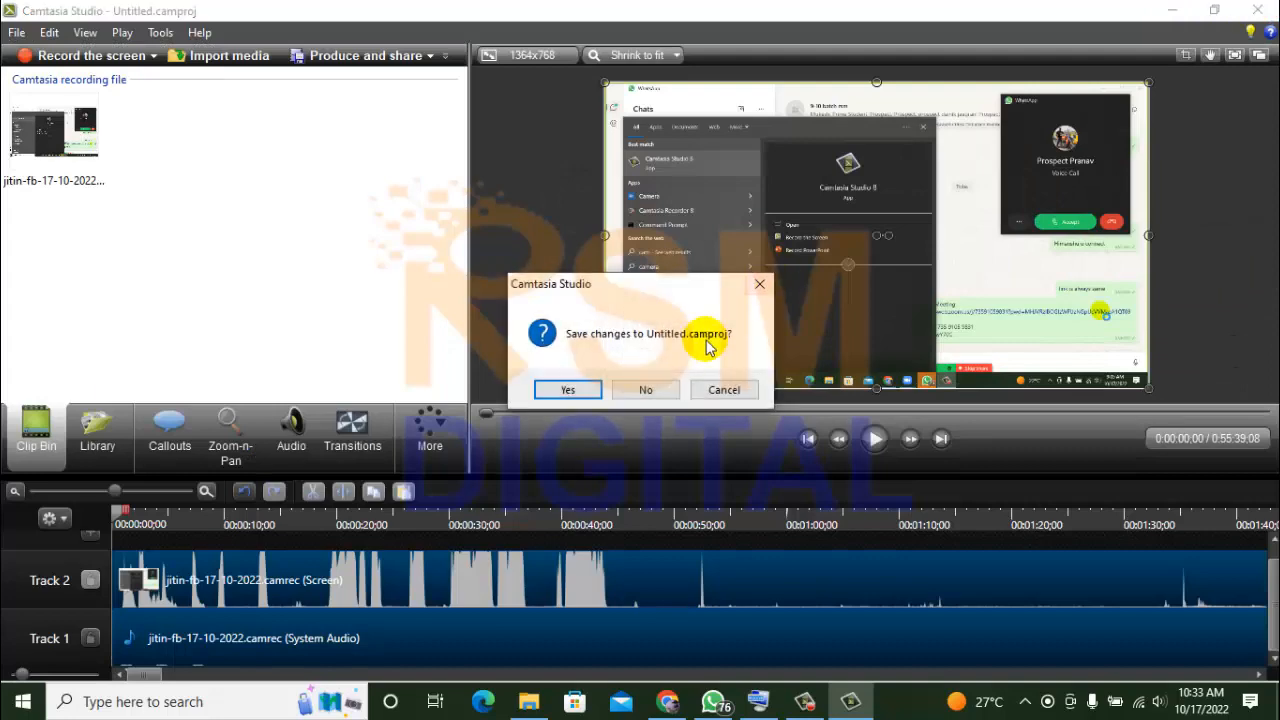
left_click(660, 391)
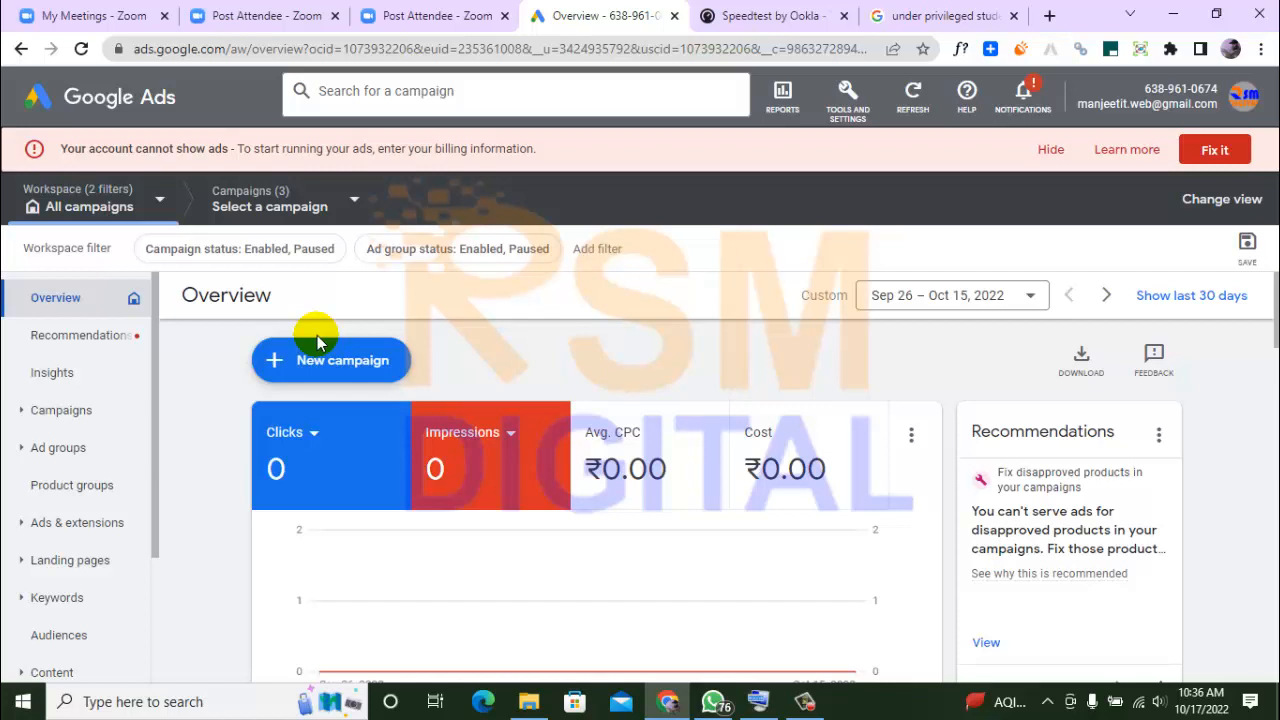
Open the Google Ads conversions page and start a new conversion action for website conversions
left_click(871, 106)
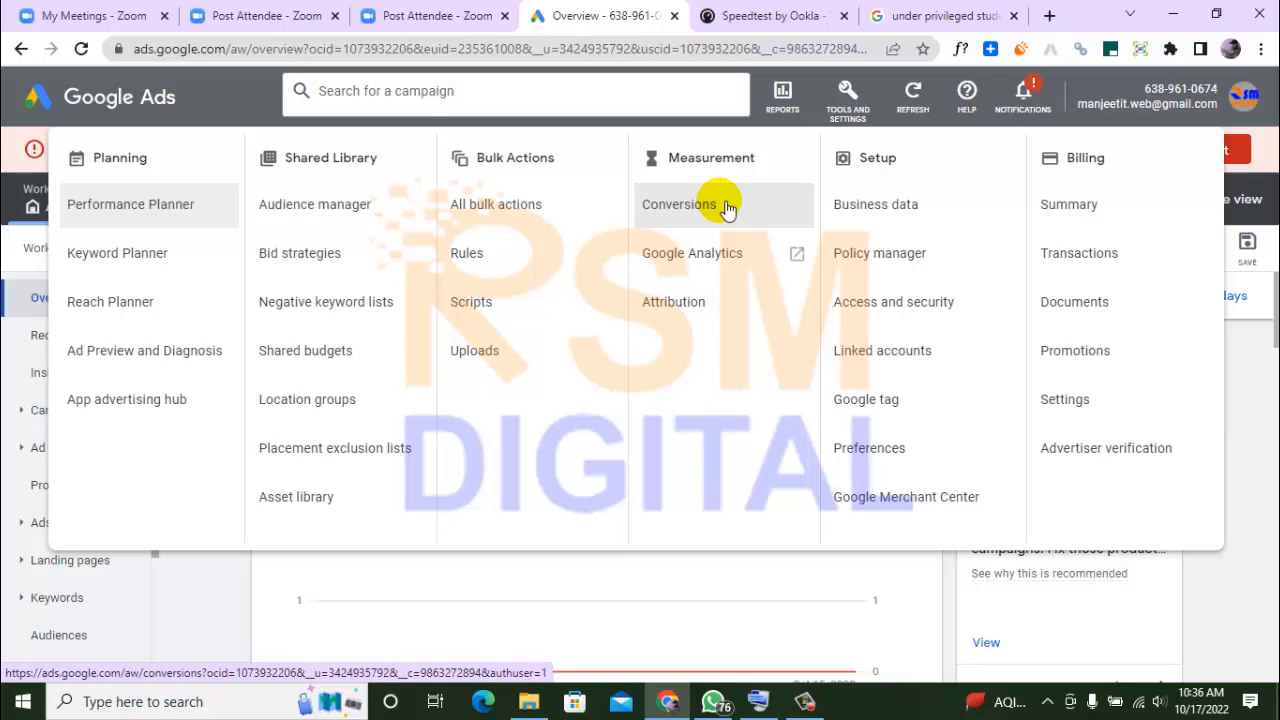
left_click(724, 205)
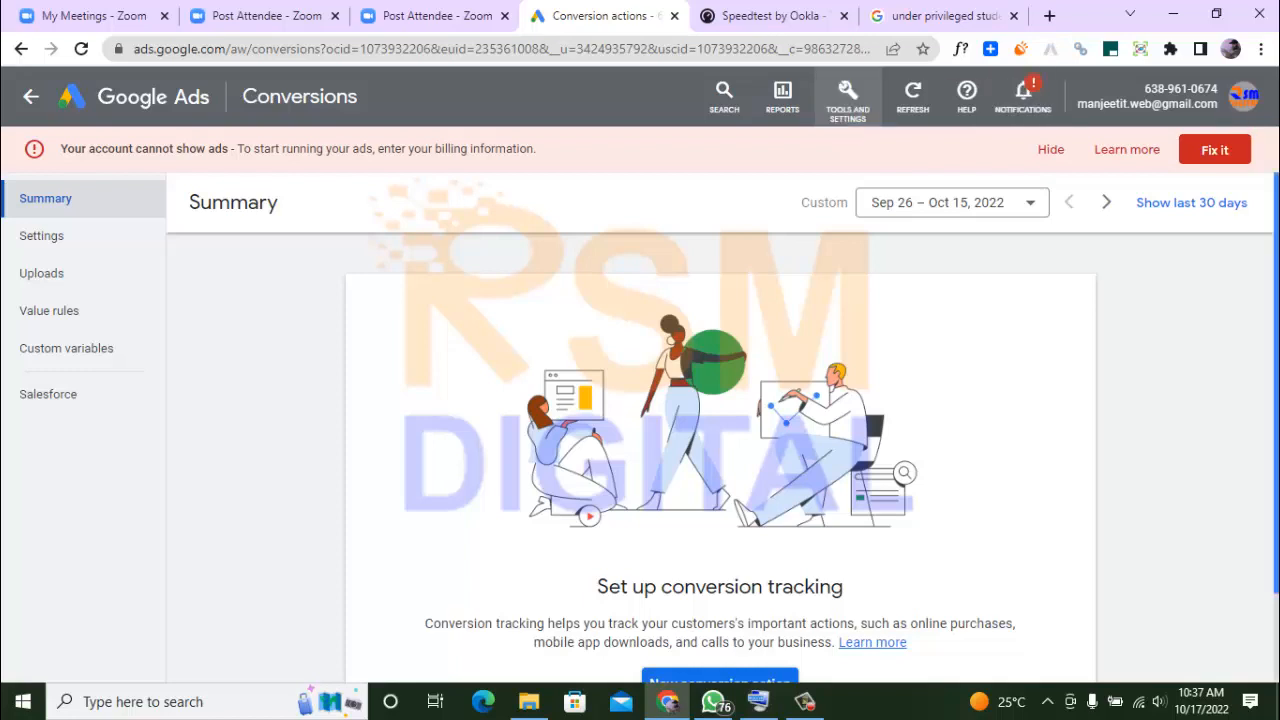
scroll(720, 450, "down", 1)
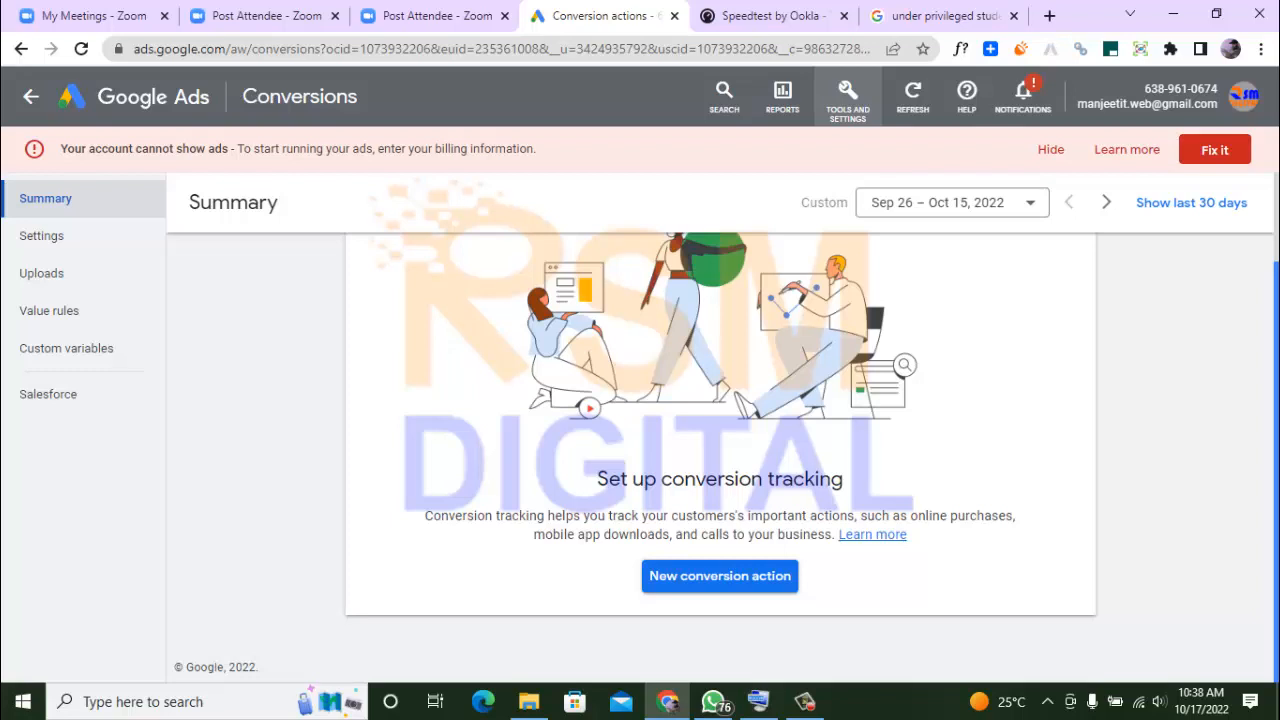
left_click(767, 587)
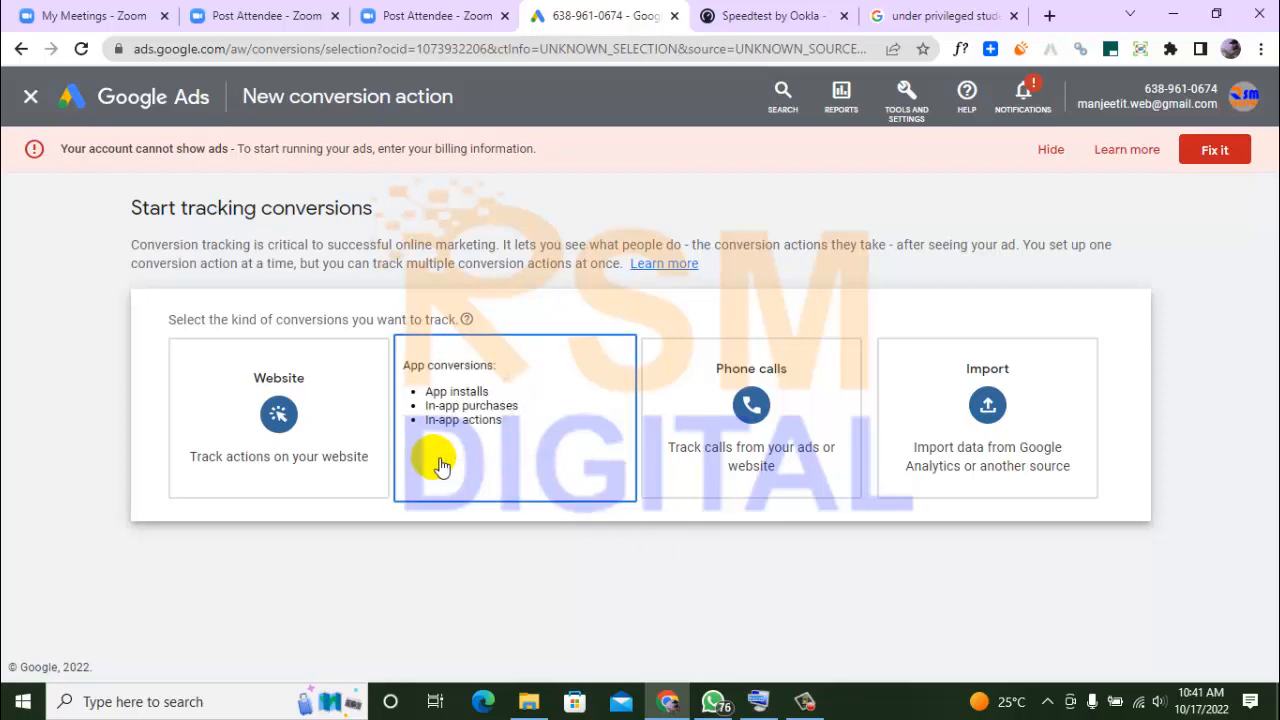
left_click(342, 446)
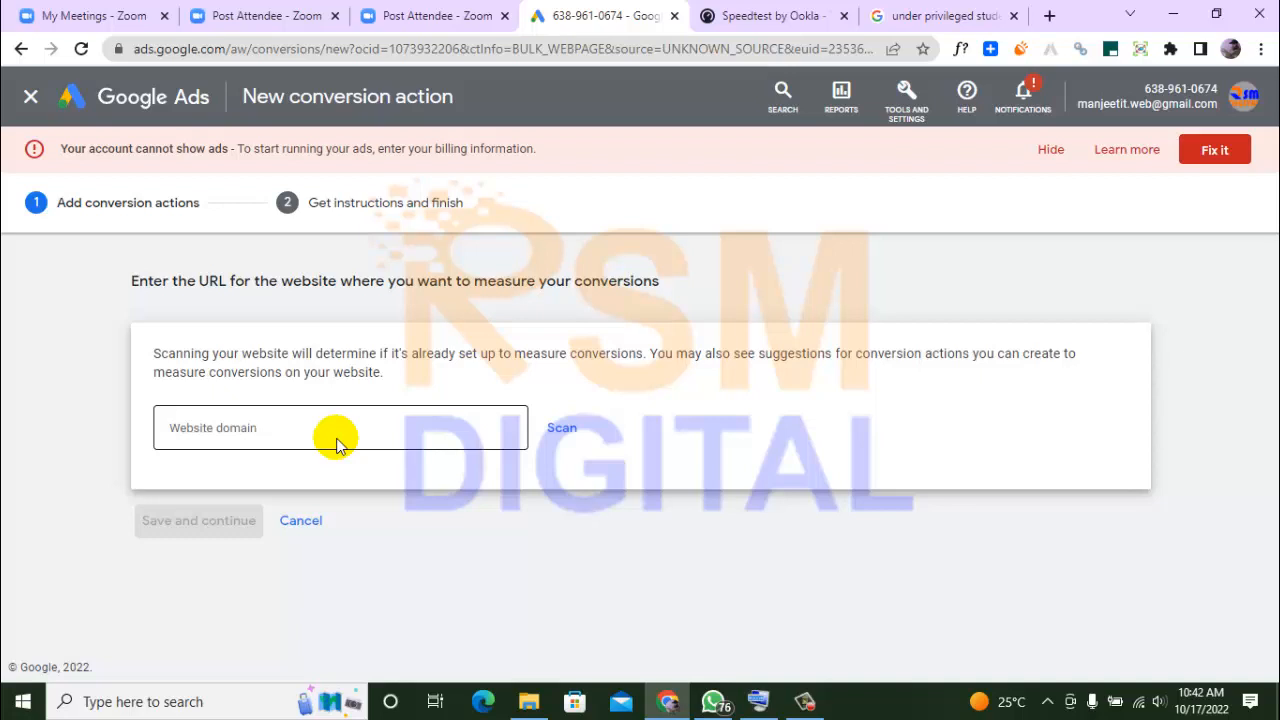
Load services.rsm-digital.com/wp-admin in the browser tab showing the Google image search
left_click(926, 15)
left_click(620, 50)
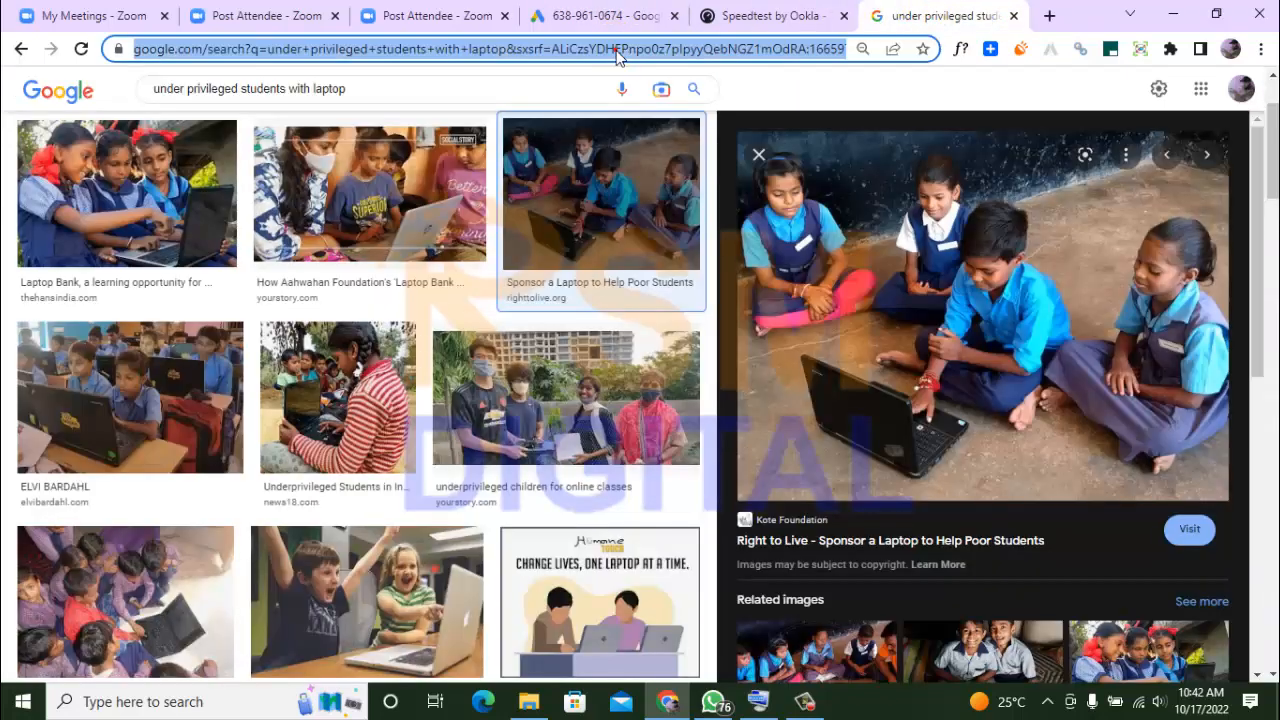
type("services")
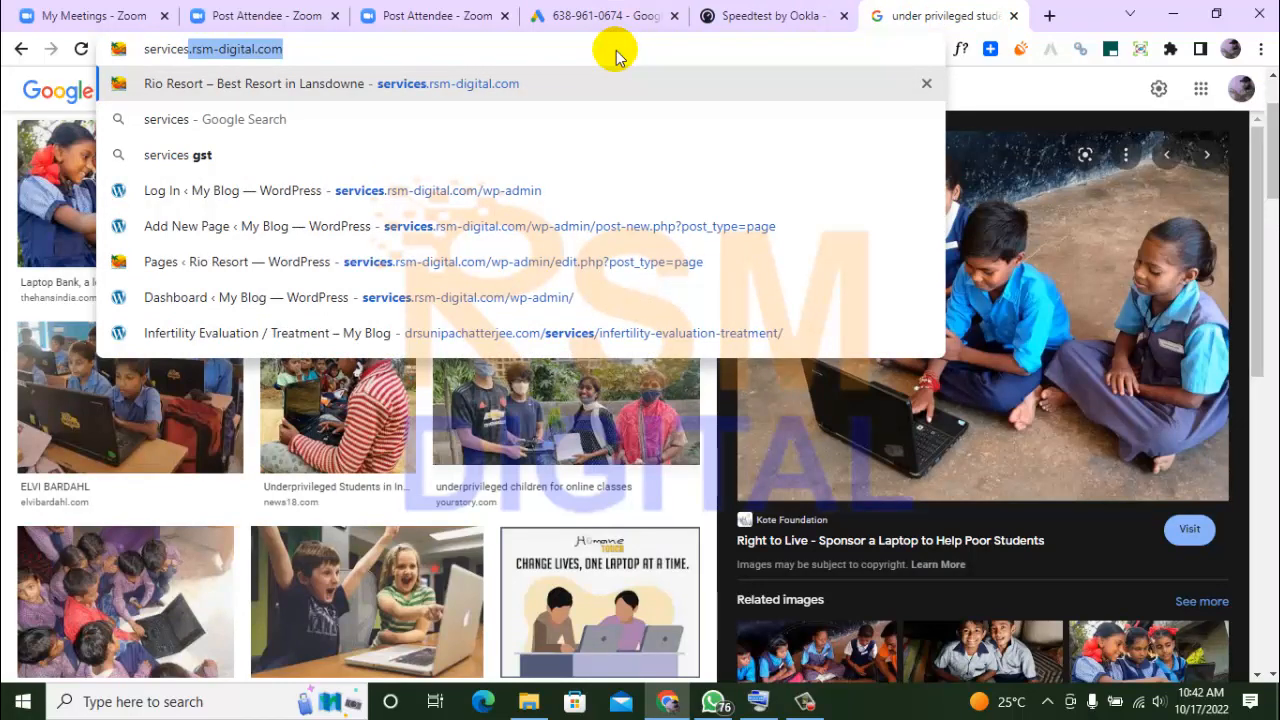
key("Right")
type("/")
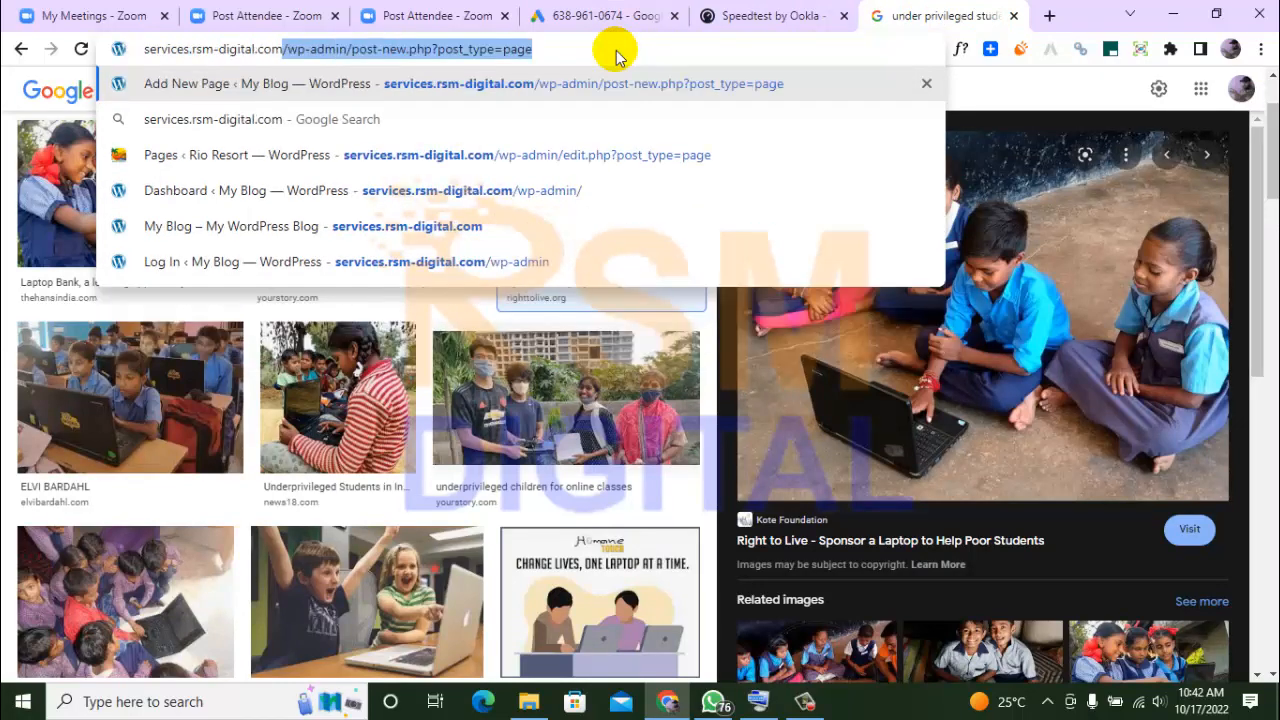
key("BackSpace")
type("/")
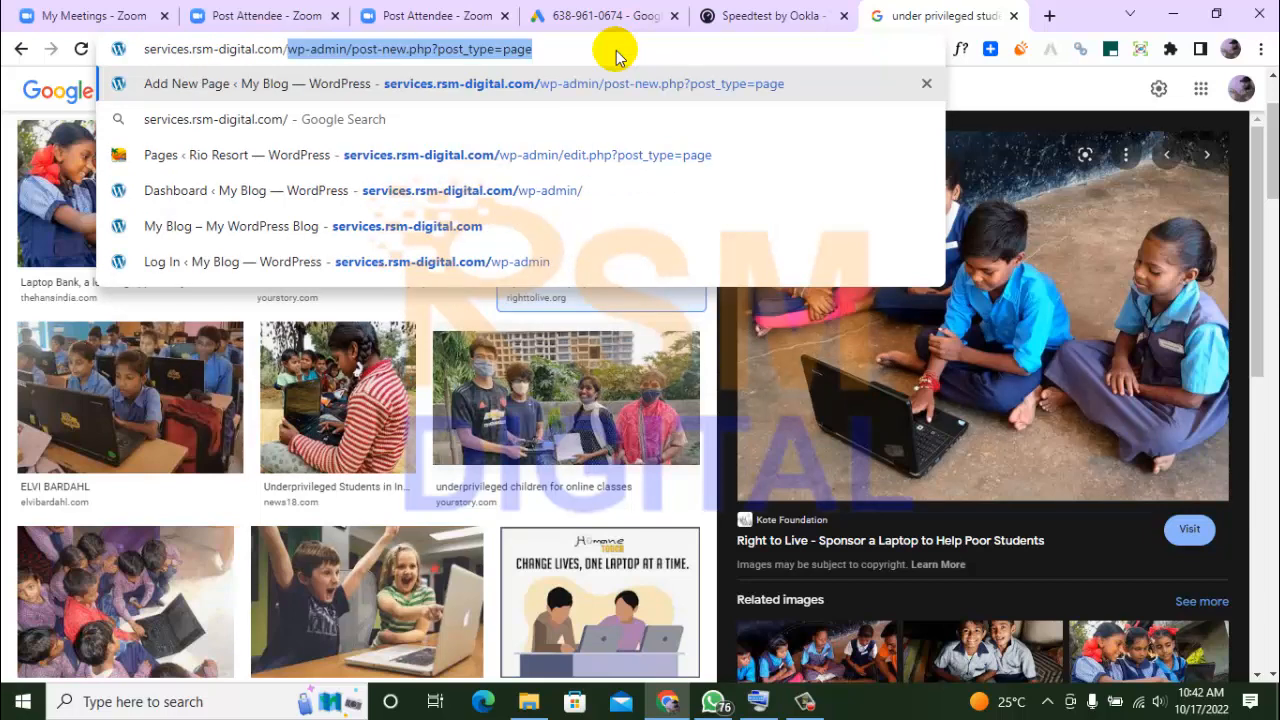
type("wp-admin")
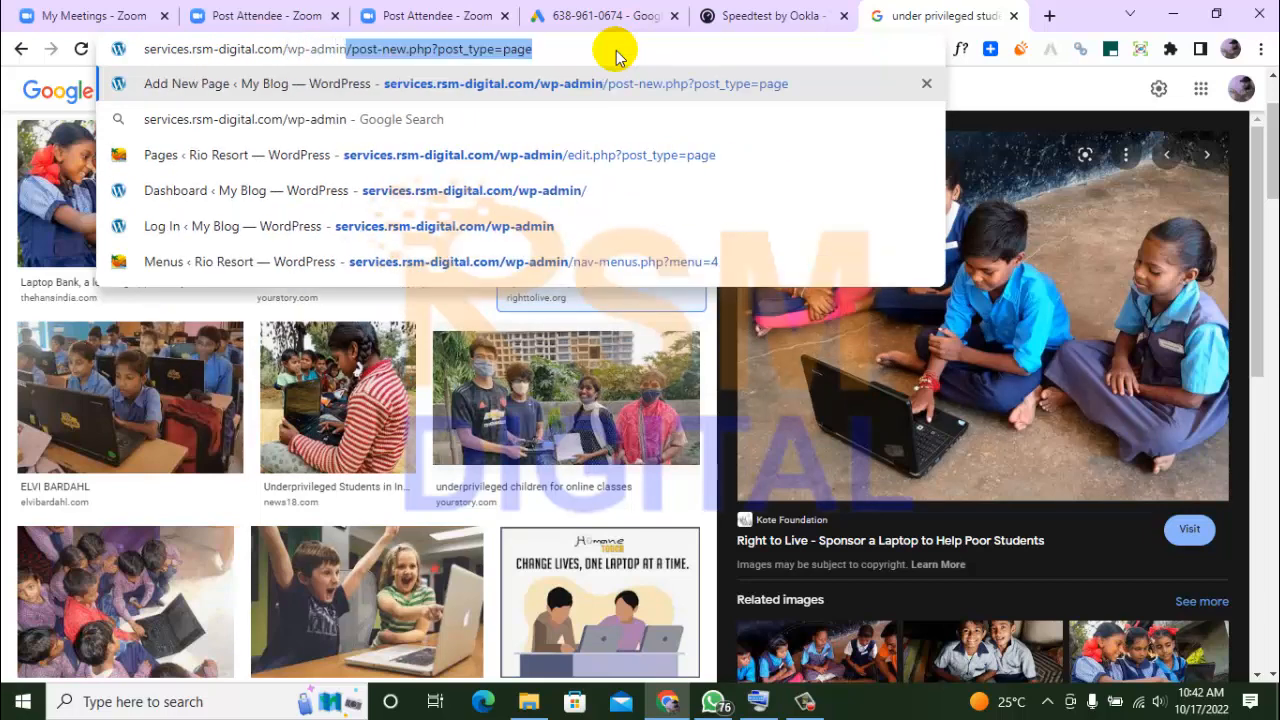
key("BackSpace")
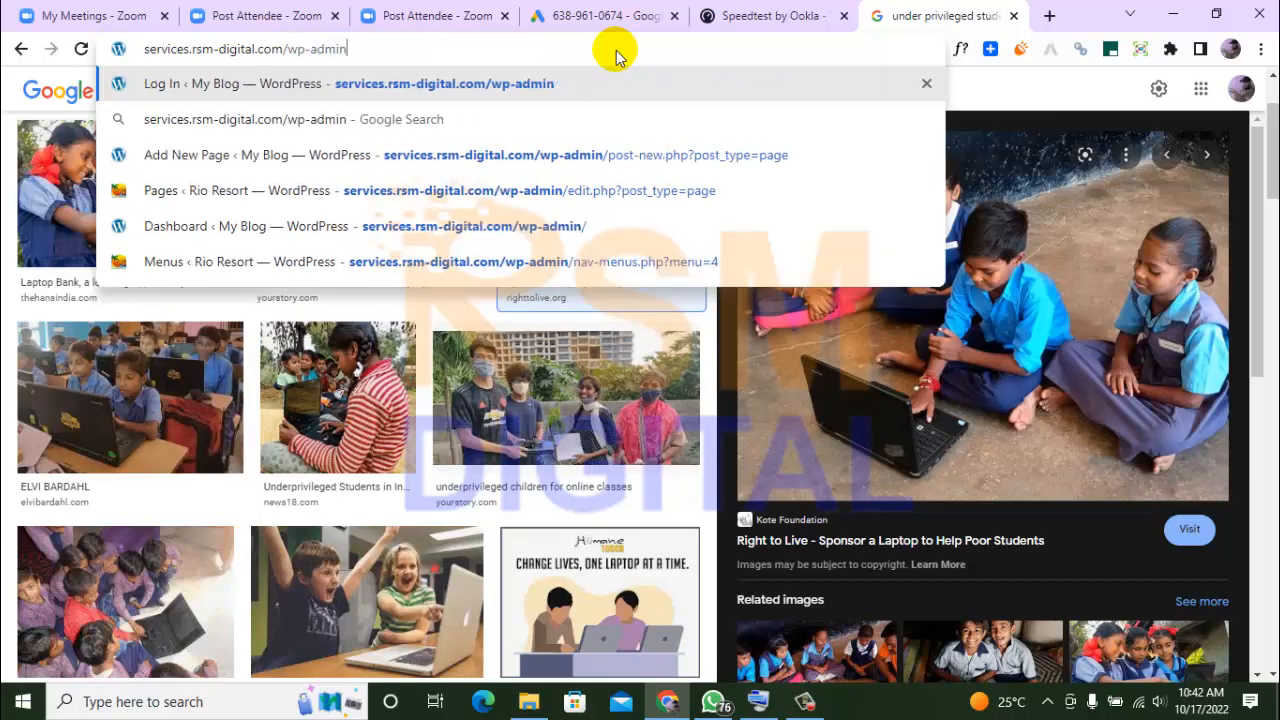
key("Return")
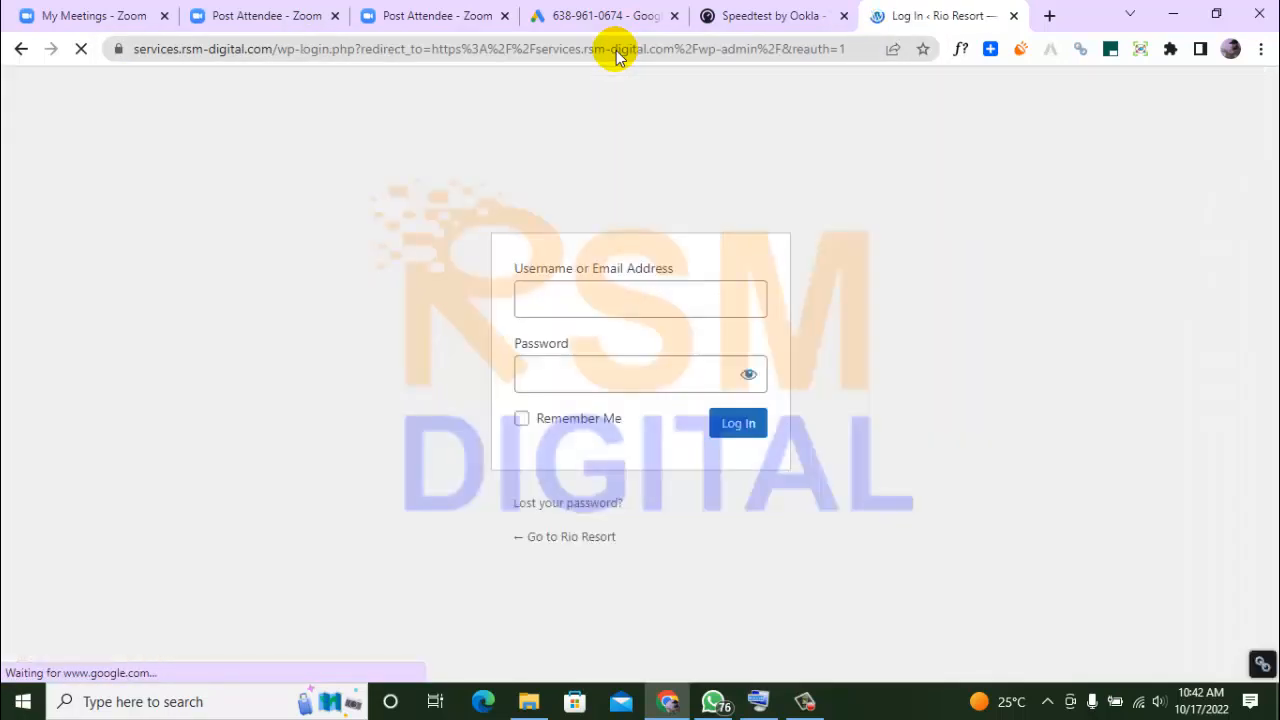
Log in to WordPress with the username admin and the account password, and dismiss the browser's password update offer
left_click(756, 390)
left_click(748, 425)
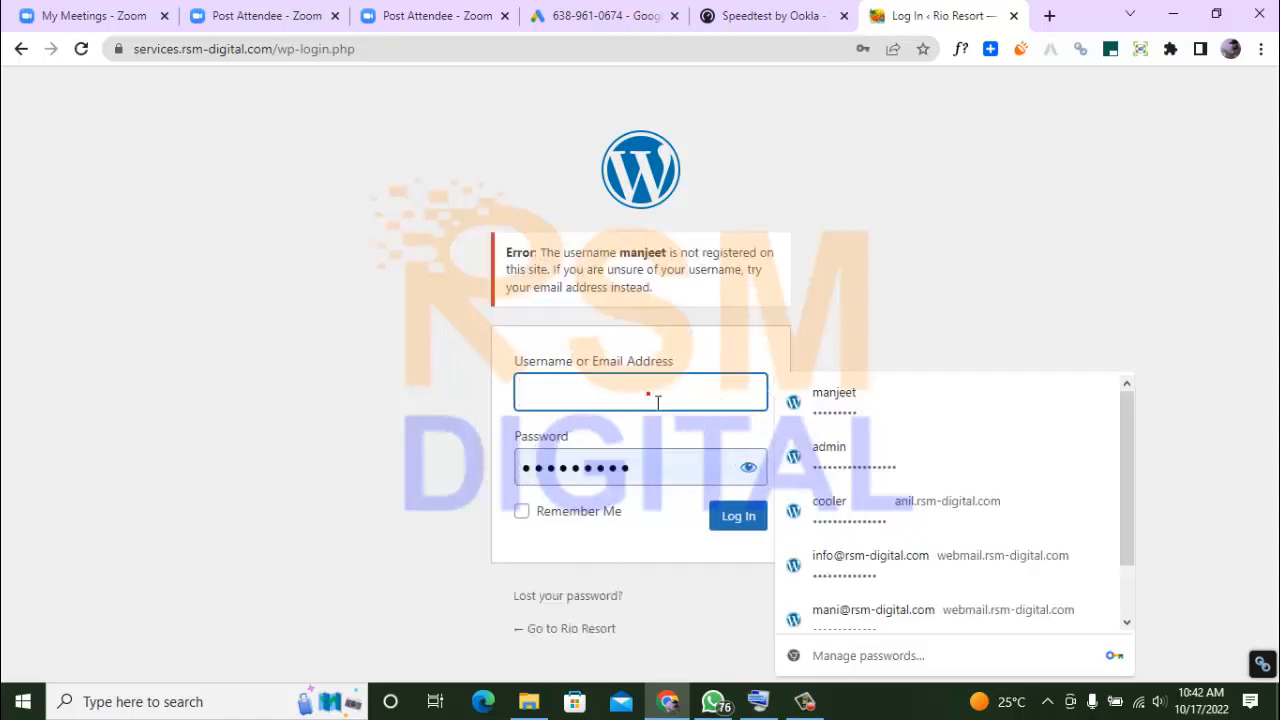
type("admin")
key("Tab")
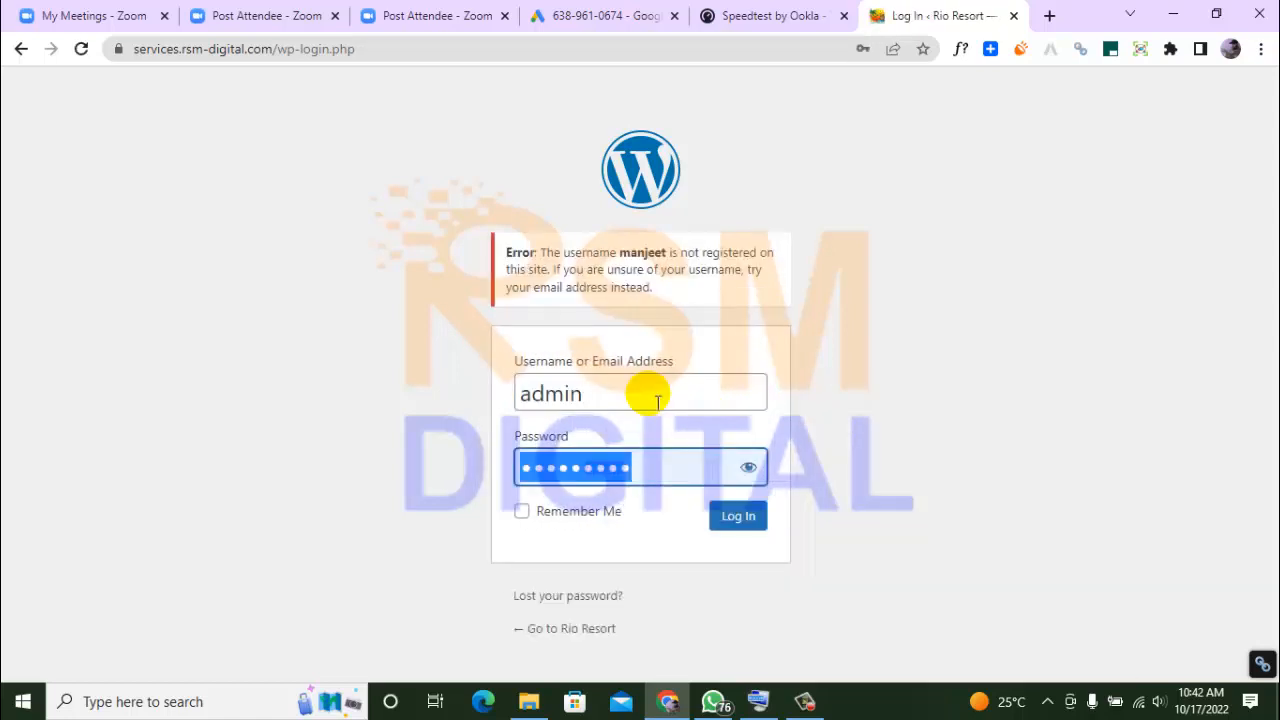
type("••••••")
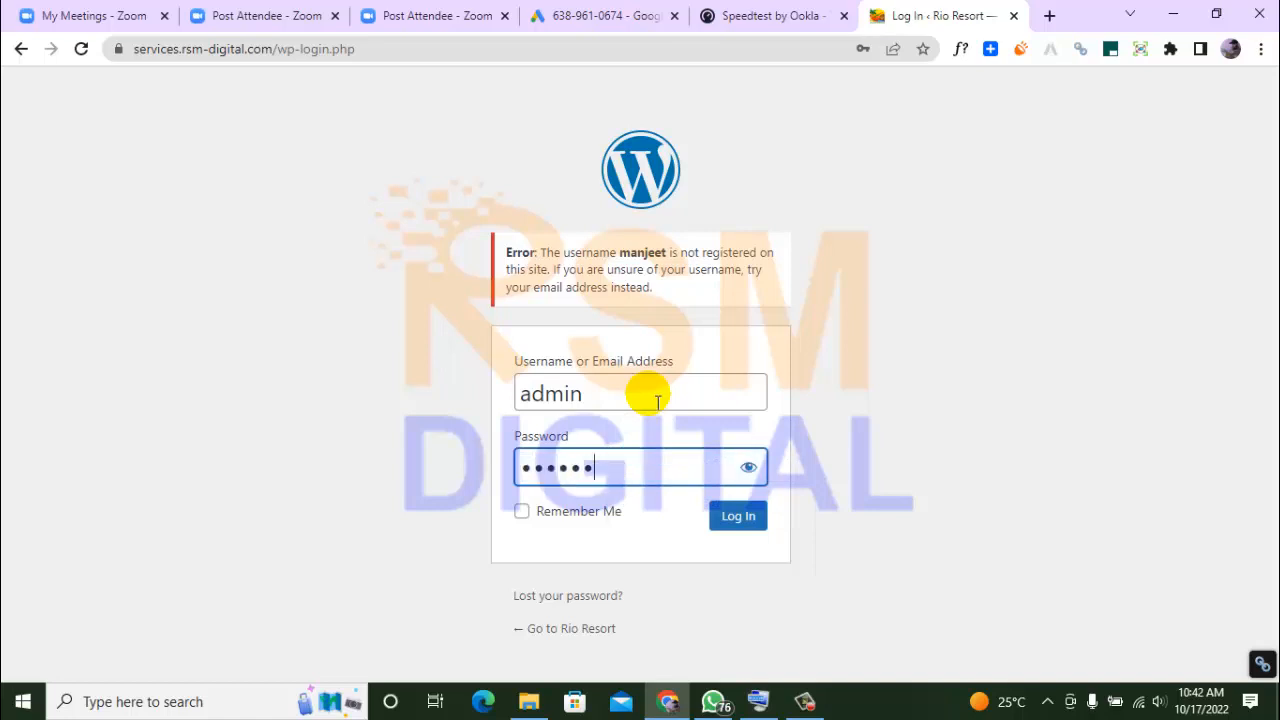
key("Return")
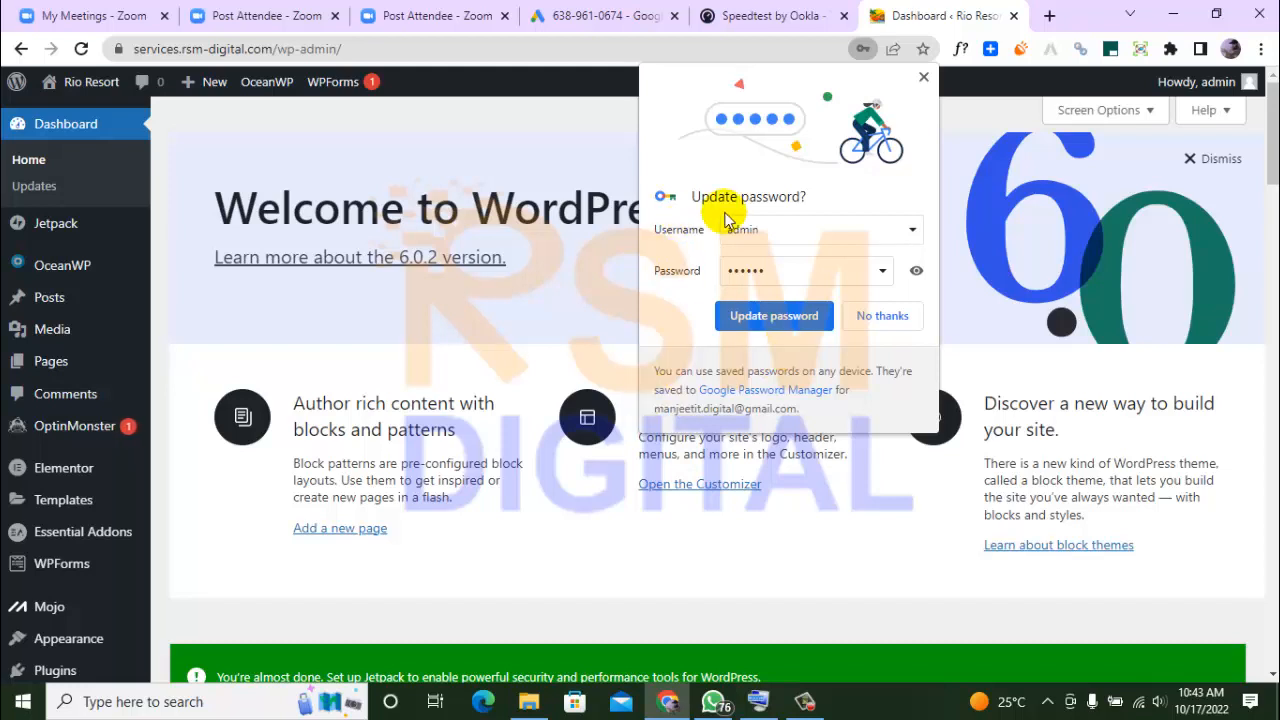
left_click(926, 80)
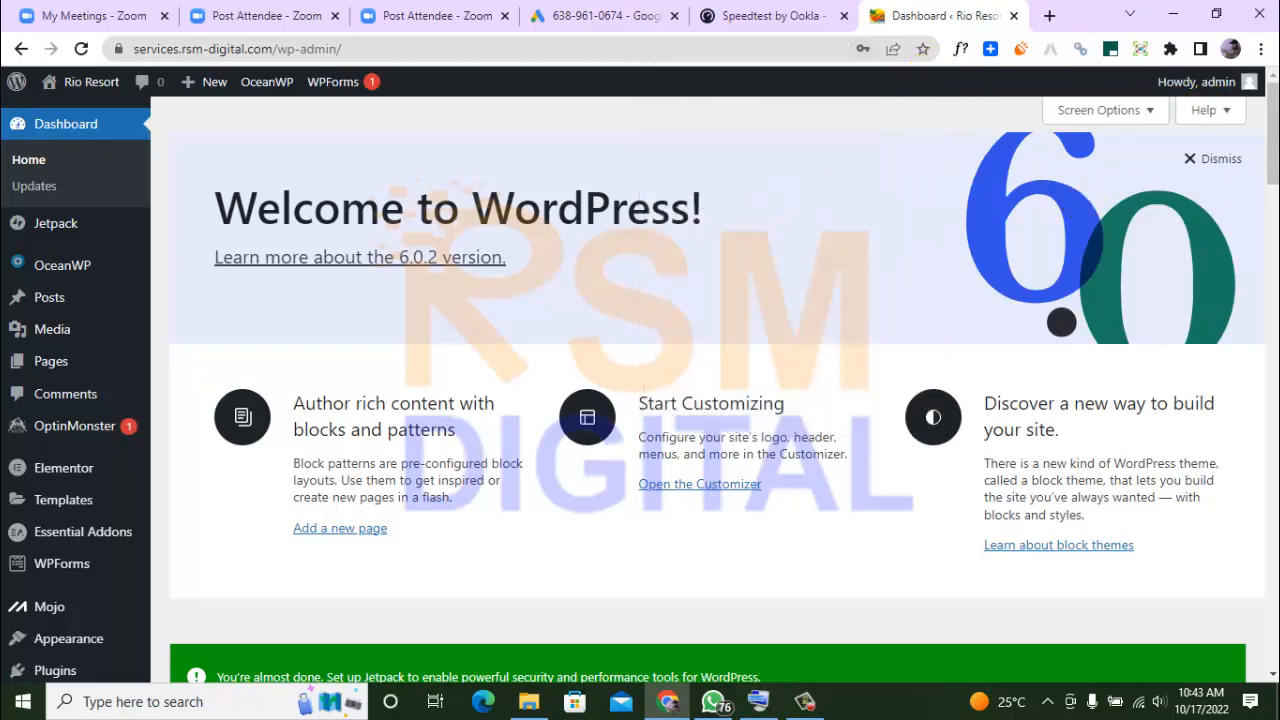
left_click_drag(1269, 145, 1268, 82)
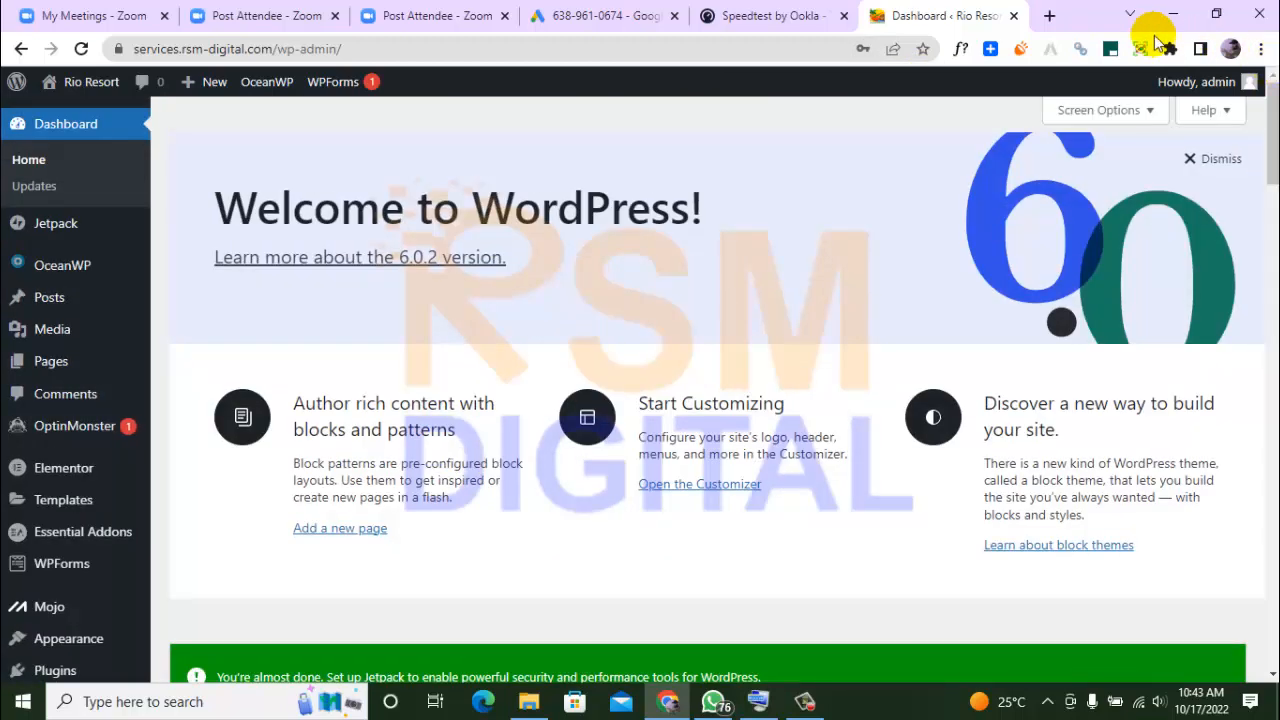
left_click(608, 16)
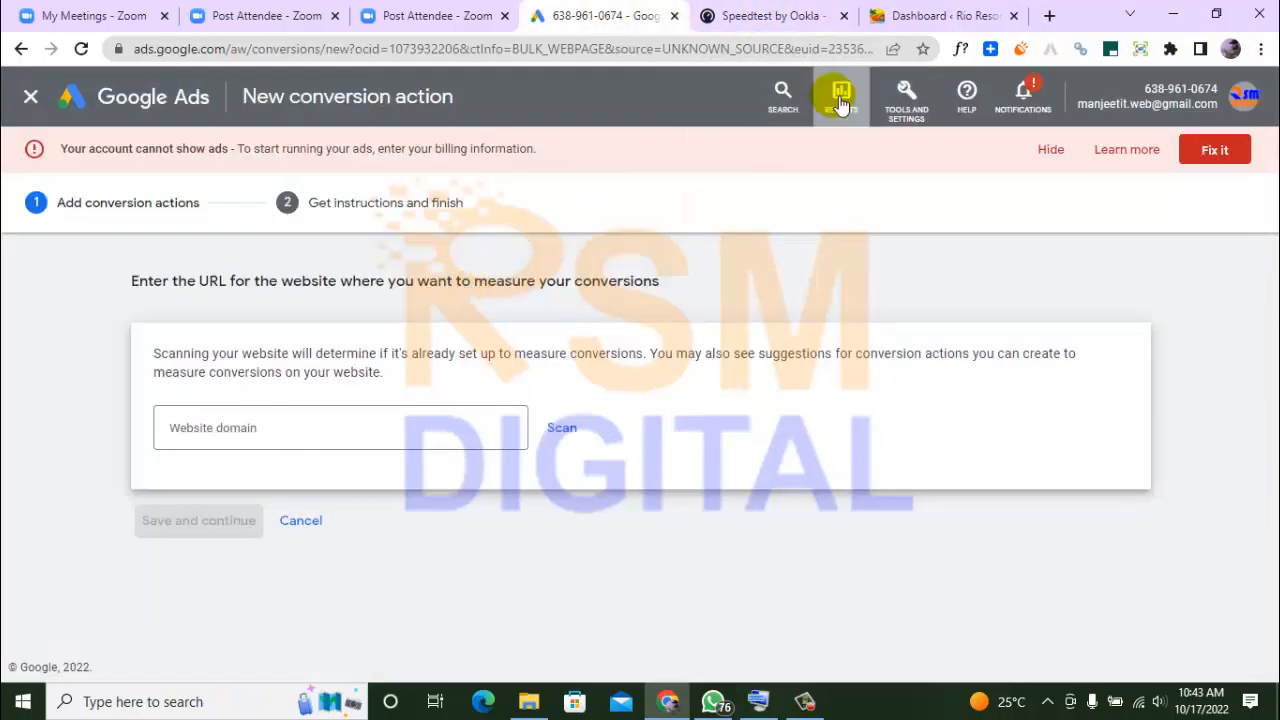
left_click(918, 14)
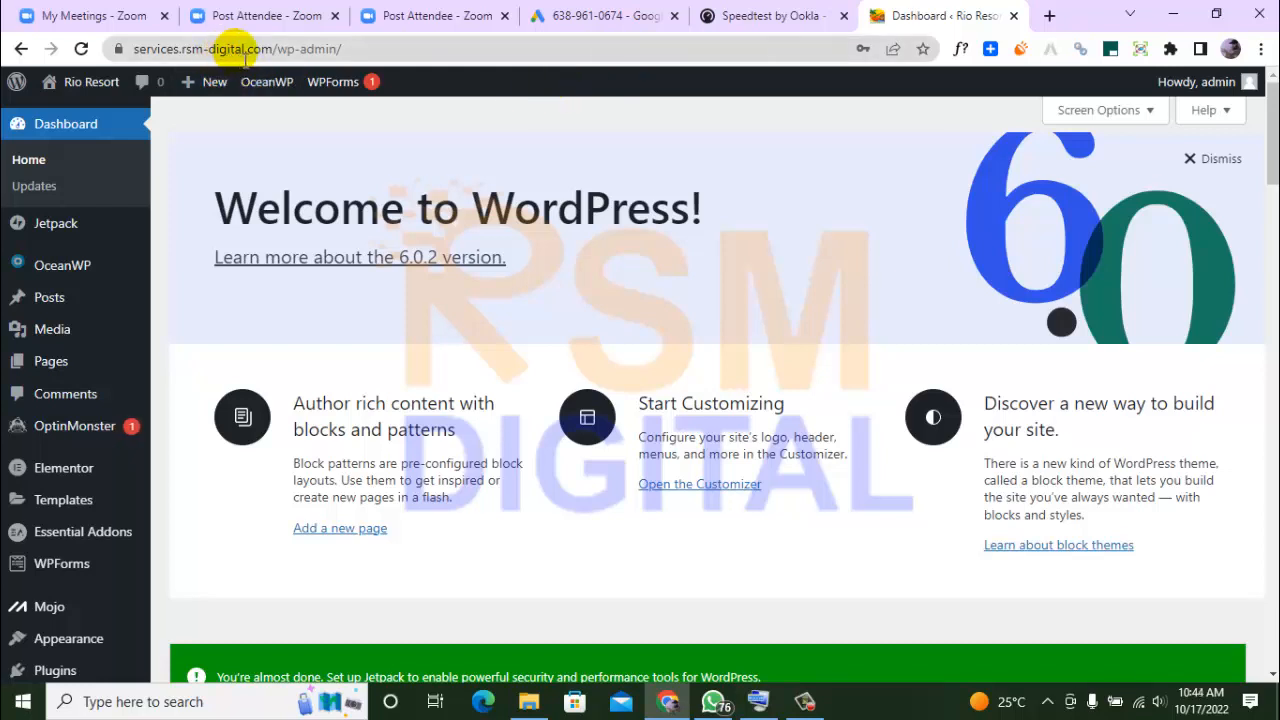
left_click_drag(272, 48, 109, 40)
key("ctrl+c")
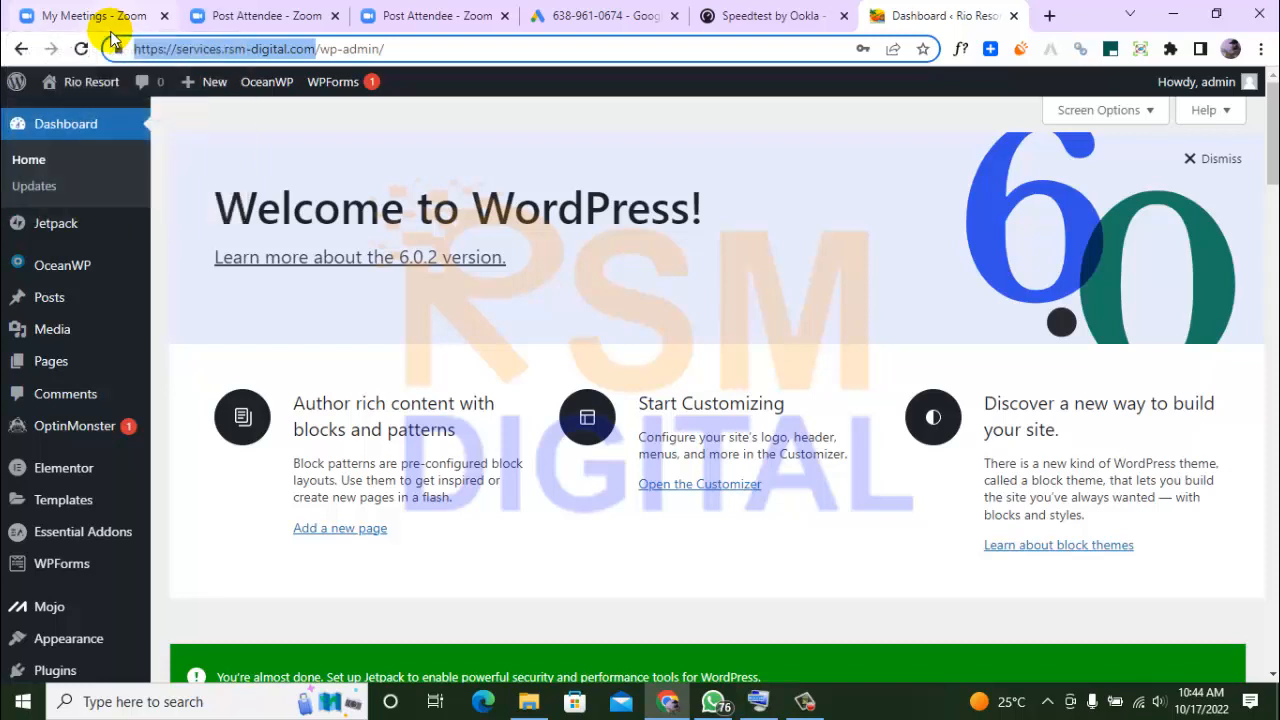
left_click(590, 16)
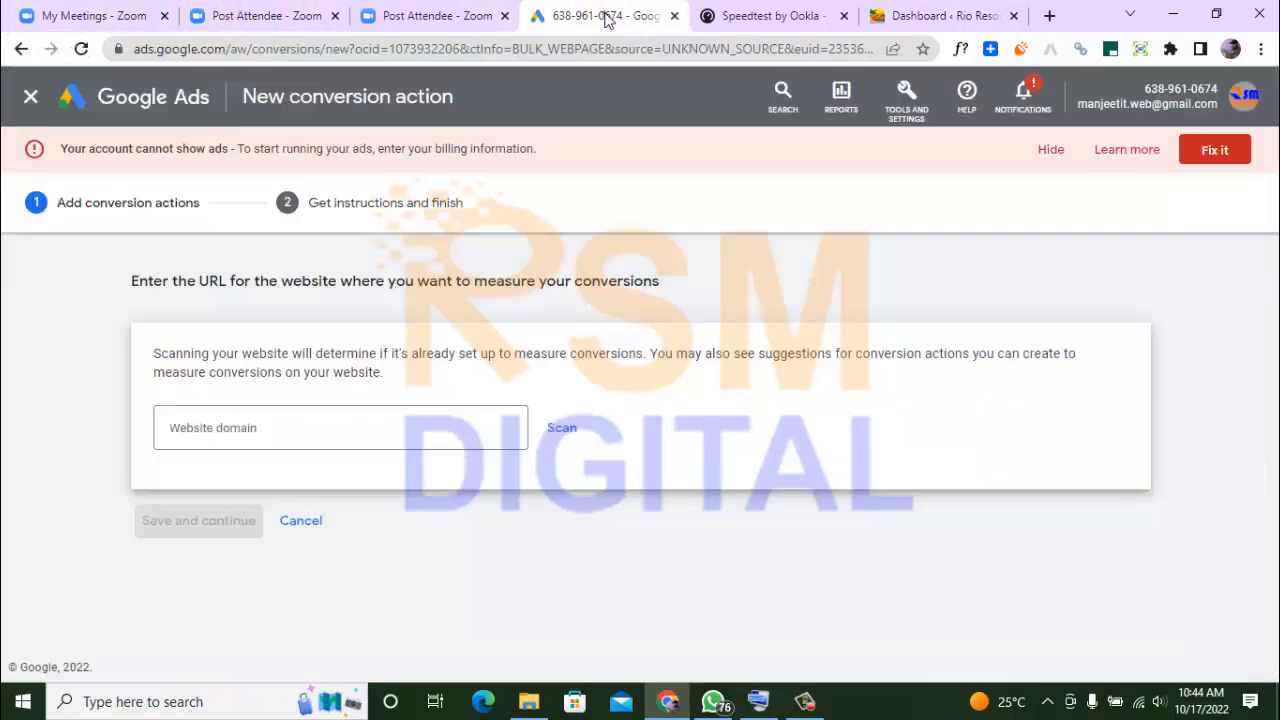
left_click(385, 432)
key("ctrl+v")
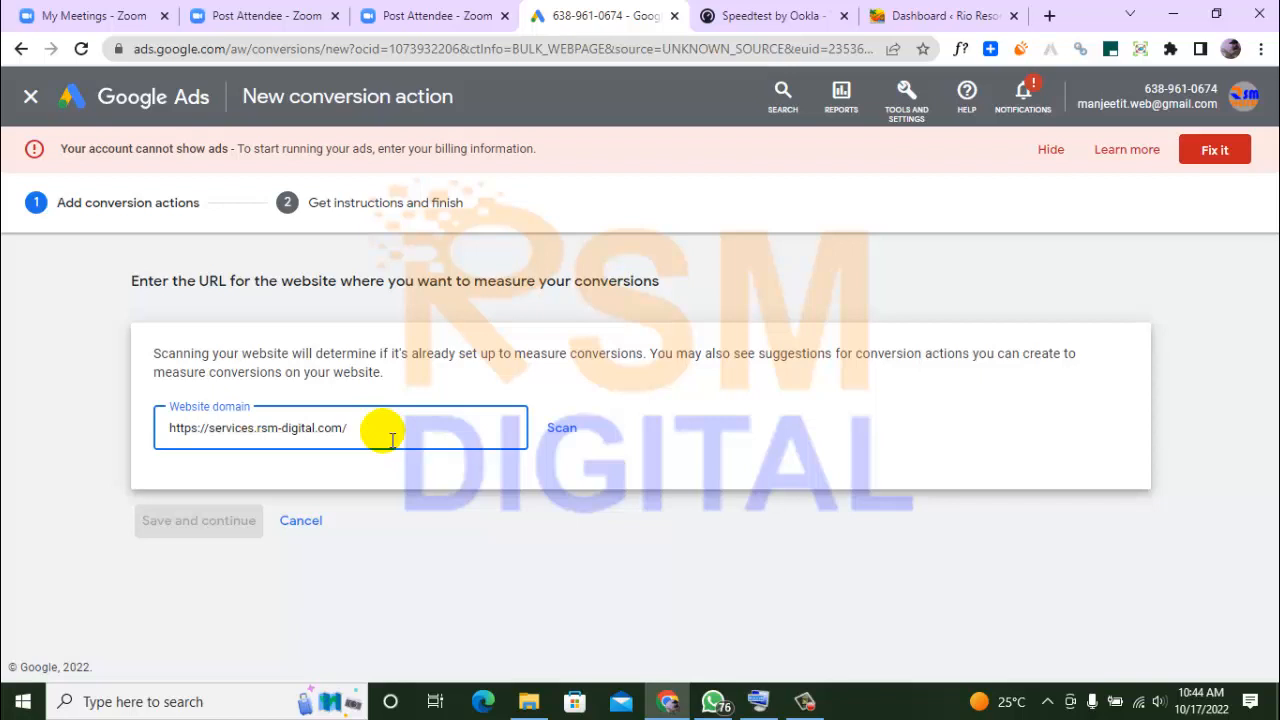
key("Tab")
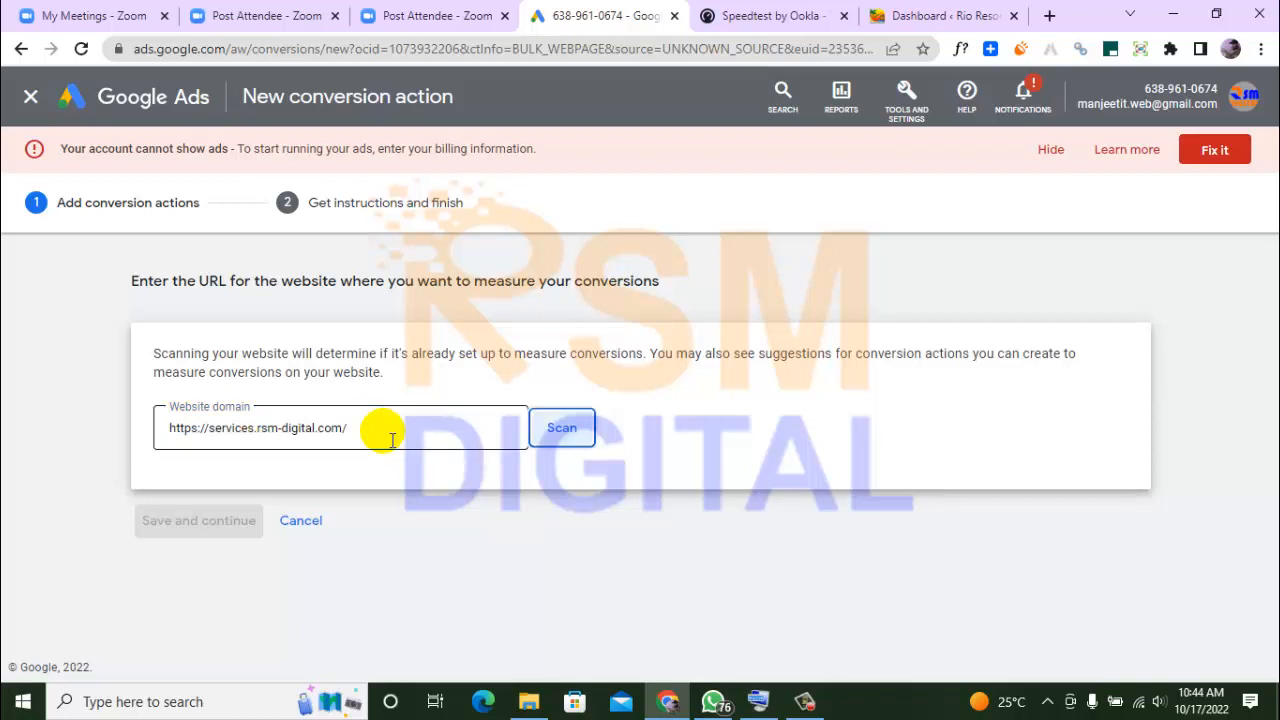
Scan the entered website domain and start adding a conversion action manually using code
left_click(562, 428)
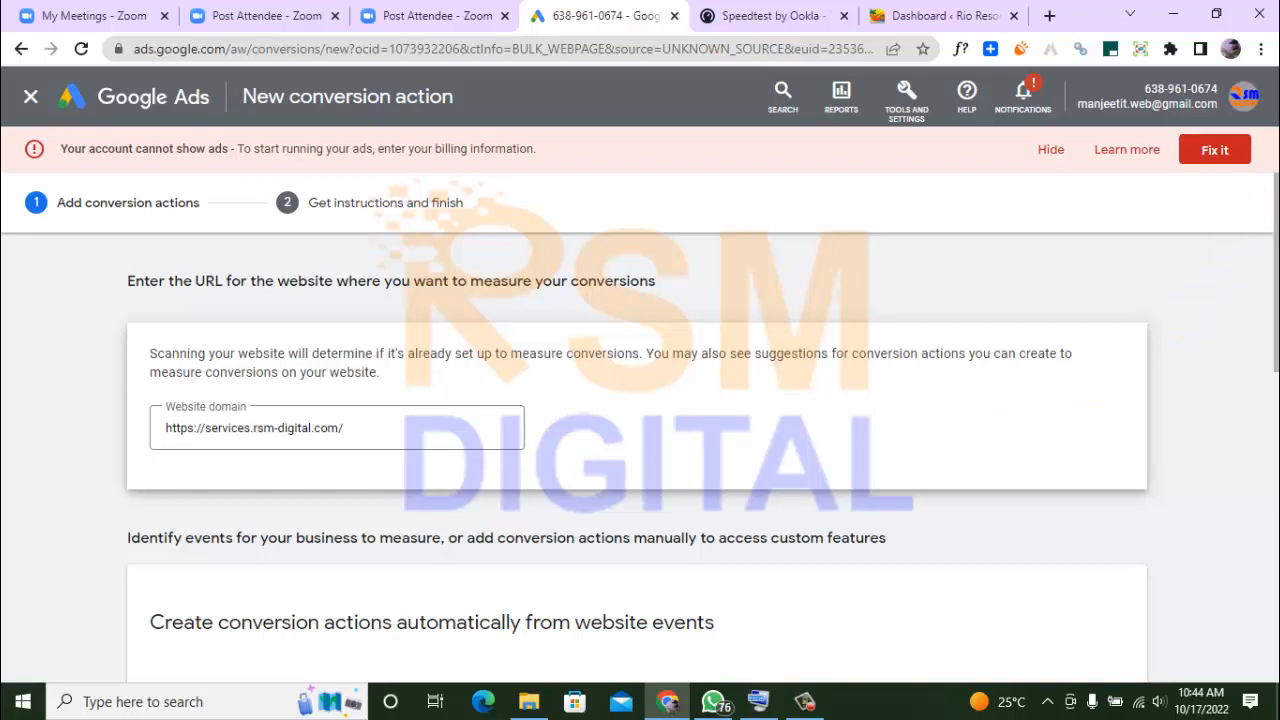
scroll(640, 458, "down", 3)
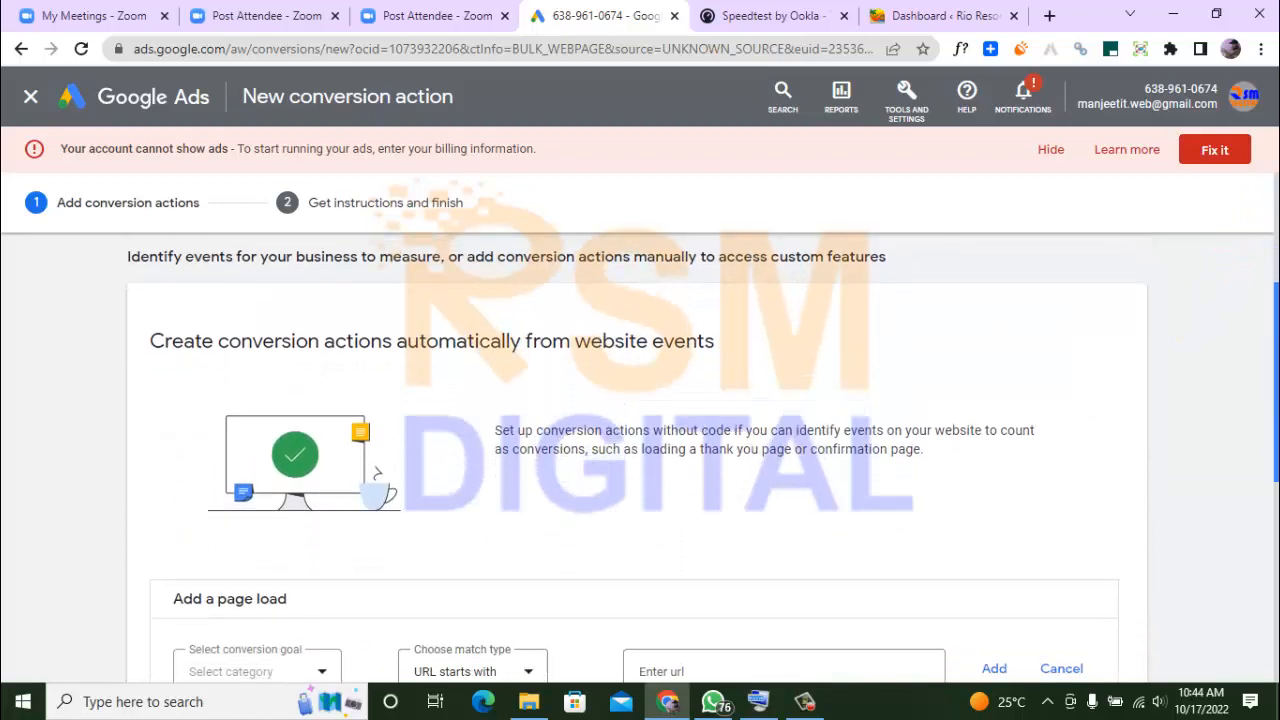
scroll(640, 458, "down", 2)
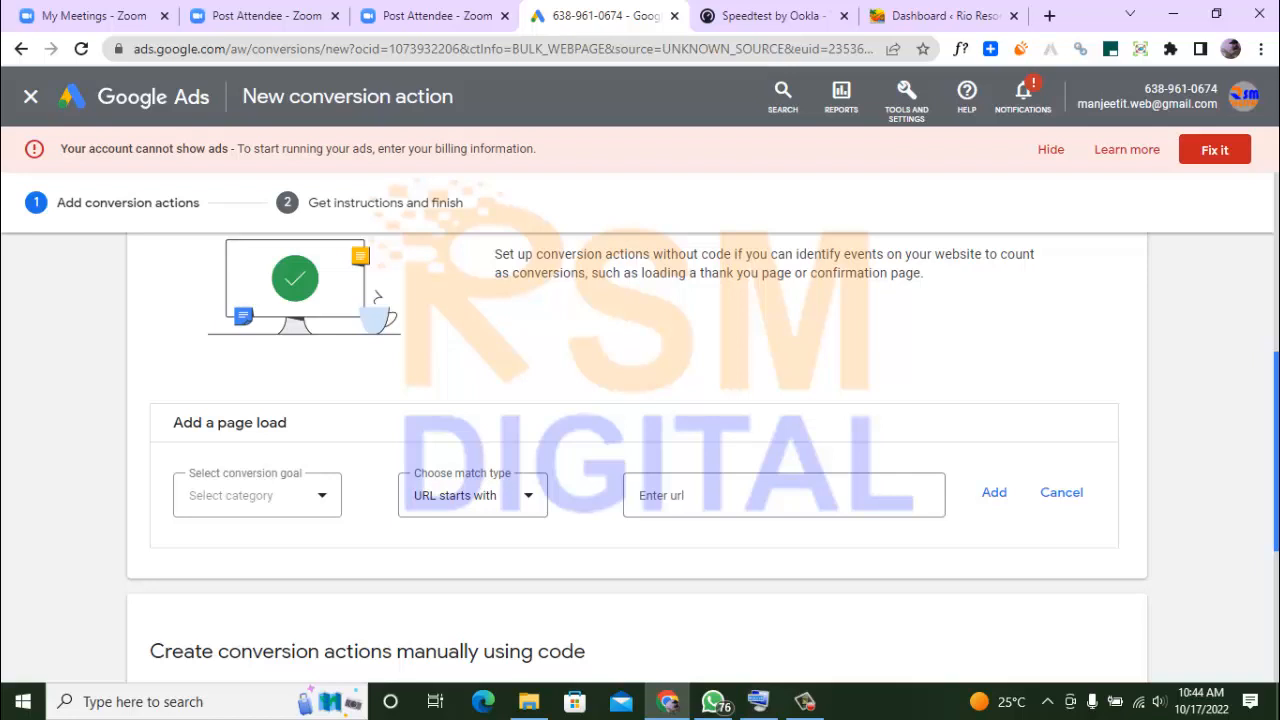
scroll(1270, 445, "up", 2)
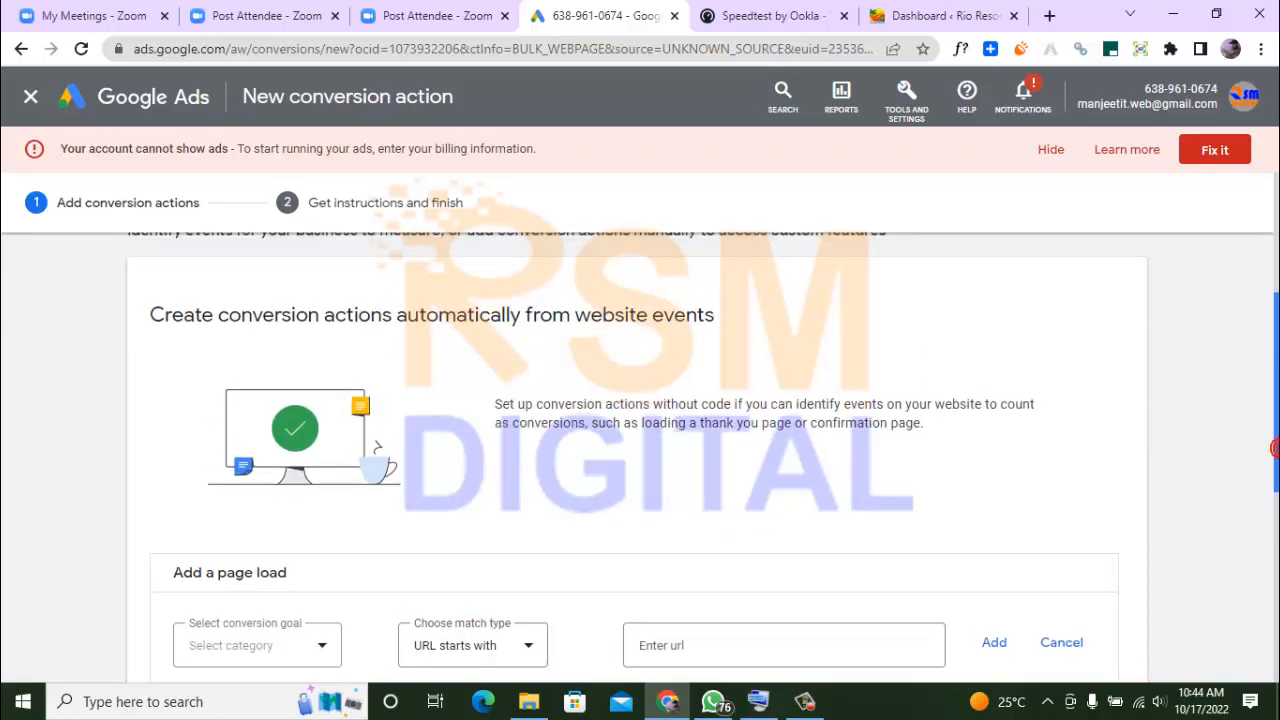
scroll(1274, 448, "down", 1)
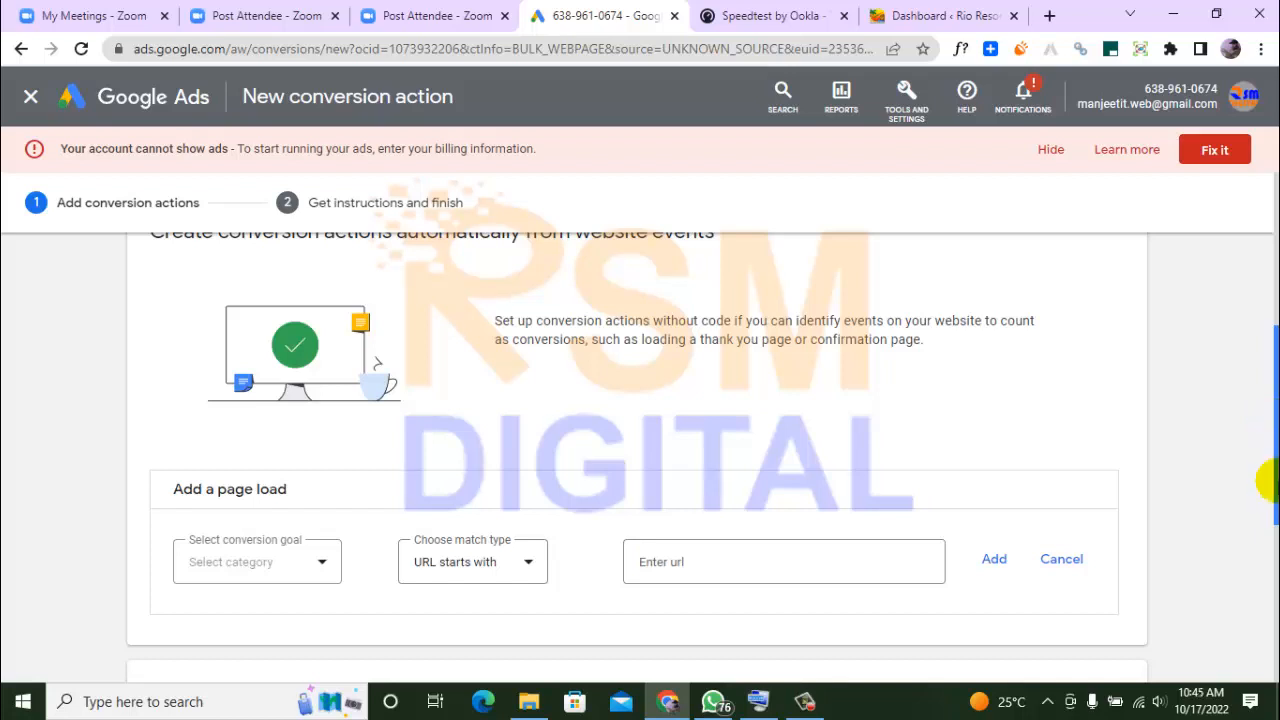
scroll(1272, 500, "down", 2)
scroll(1275, 572, "down", 3)
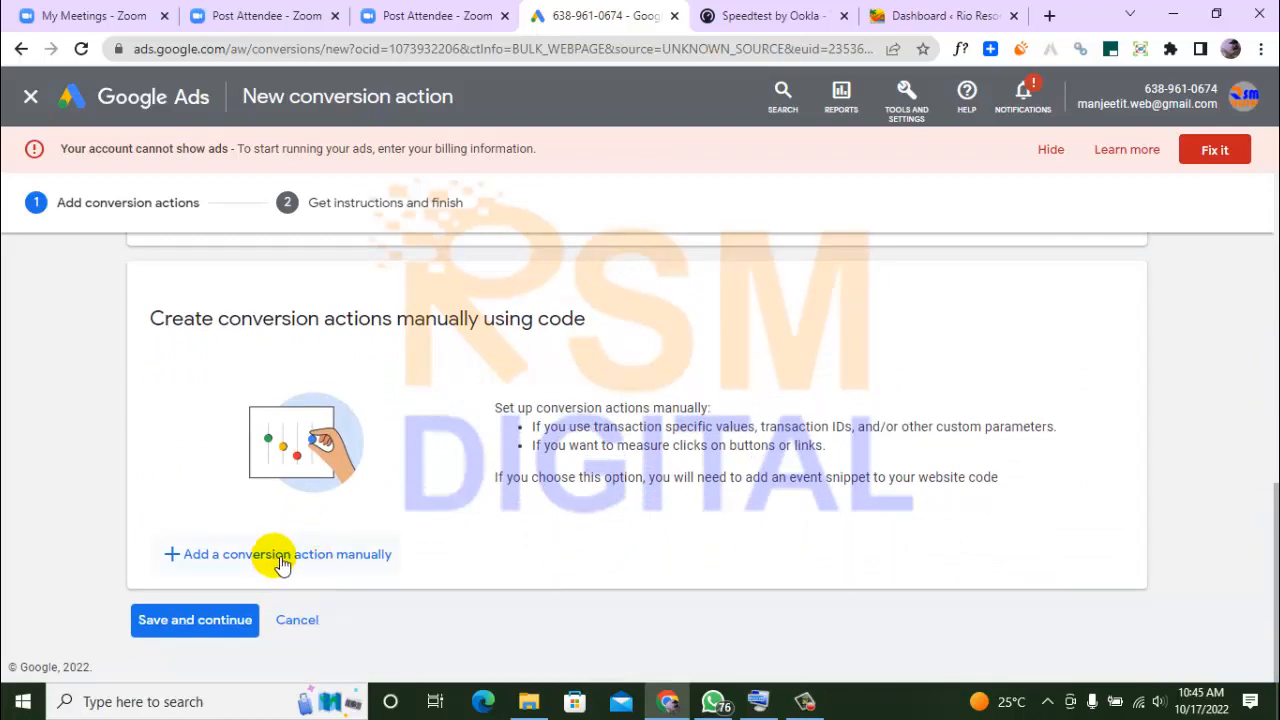
left_click(280, 556)
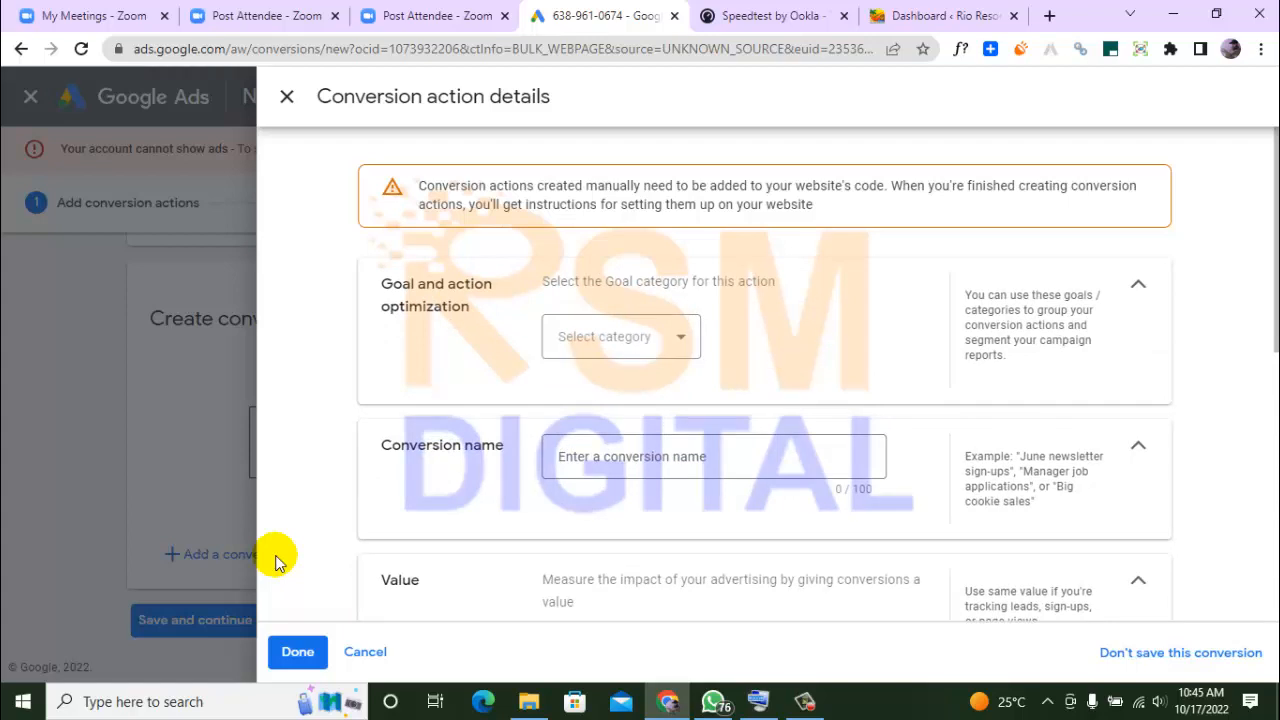
Set the conversion action's goal category to Page view and open the conversion name for editing
left_click(606, 342)
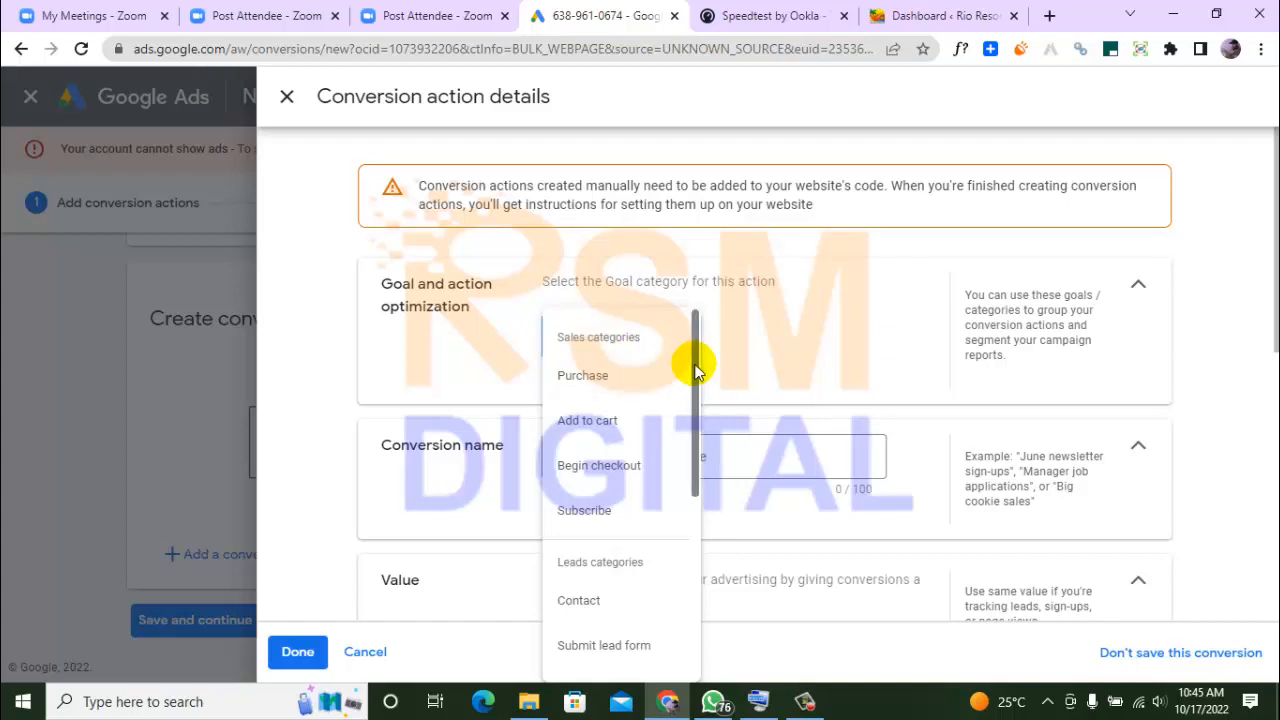
left_click_drag(698, 370, 706, 472)
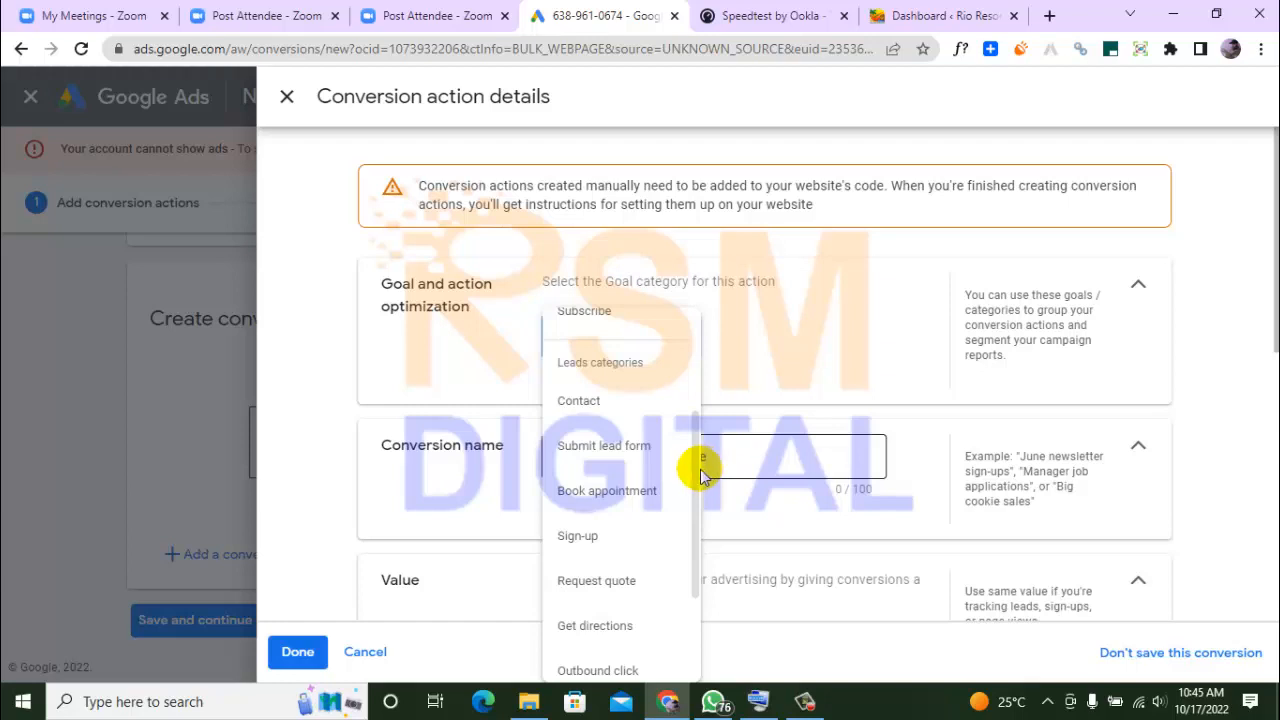
left_click_drag(697, 477, 700, 530)
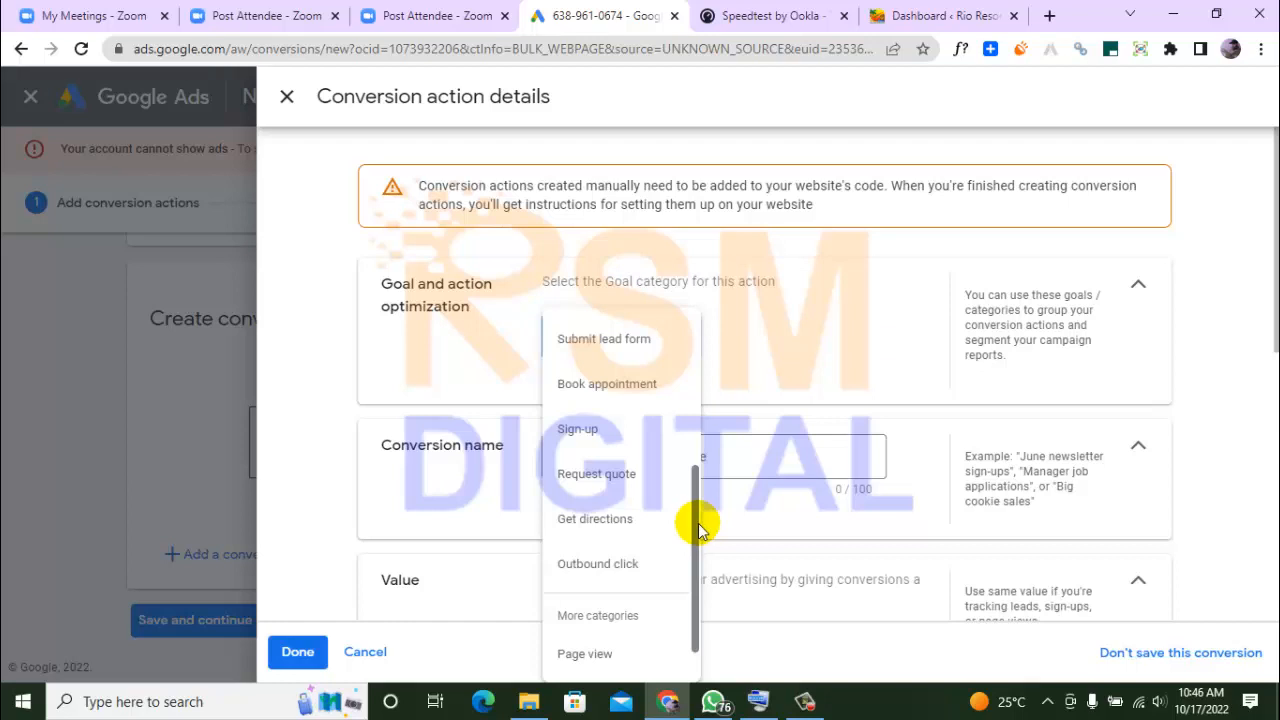
left_click_drag(697, 525, 697, 564)
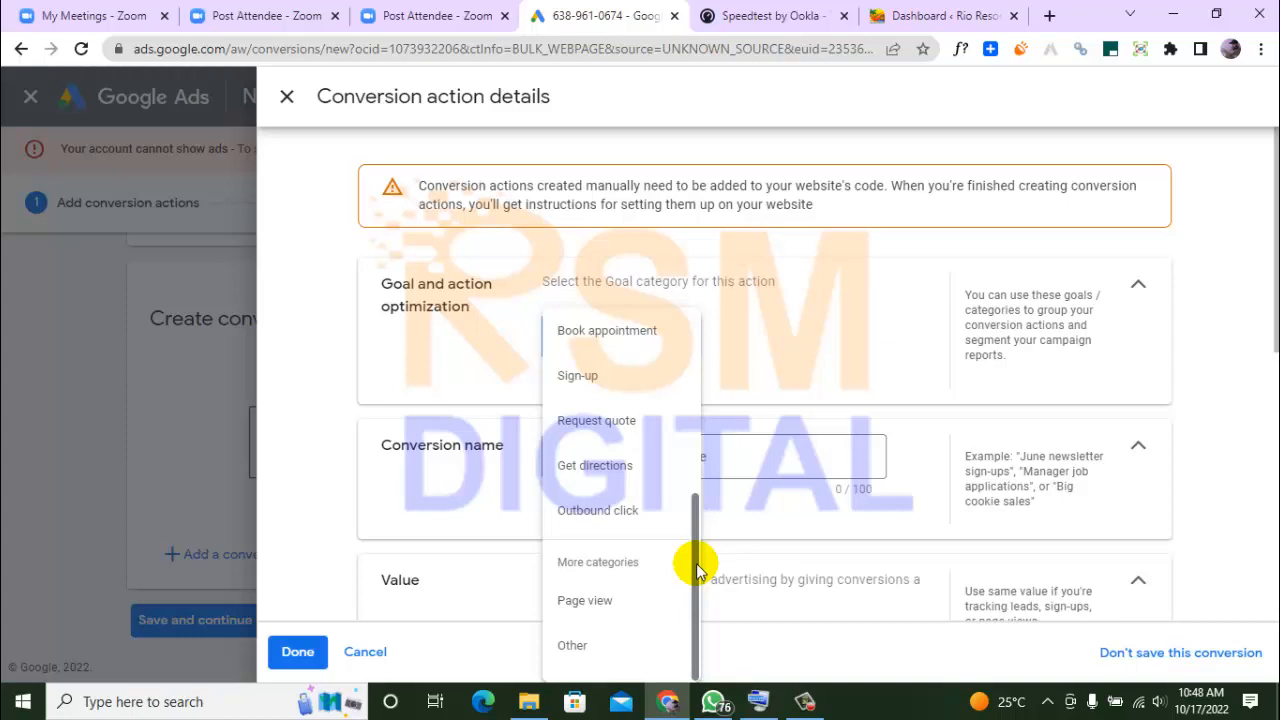
left_click(610, 605)
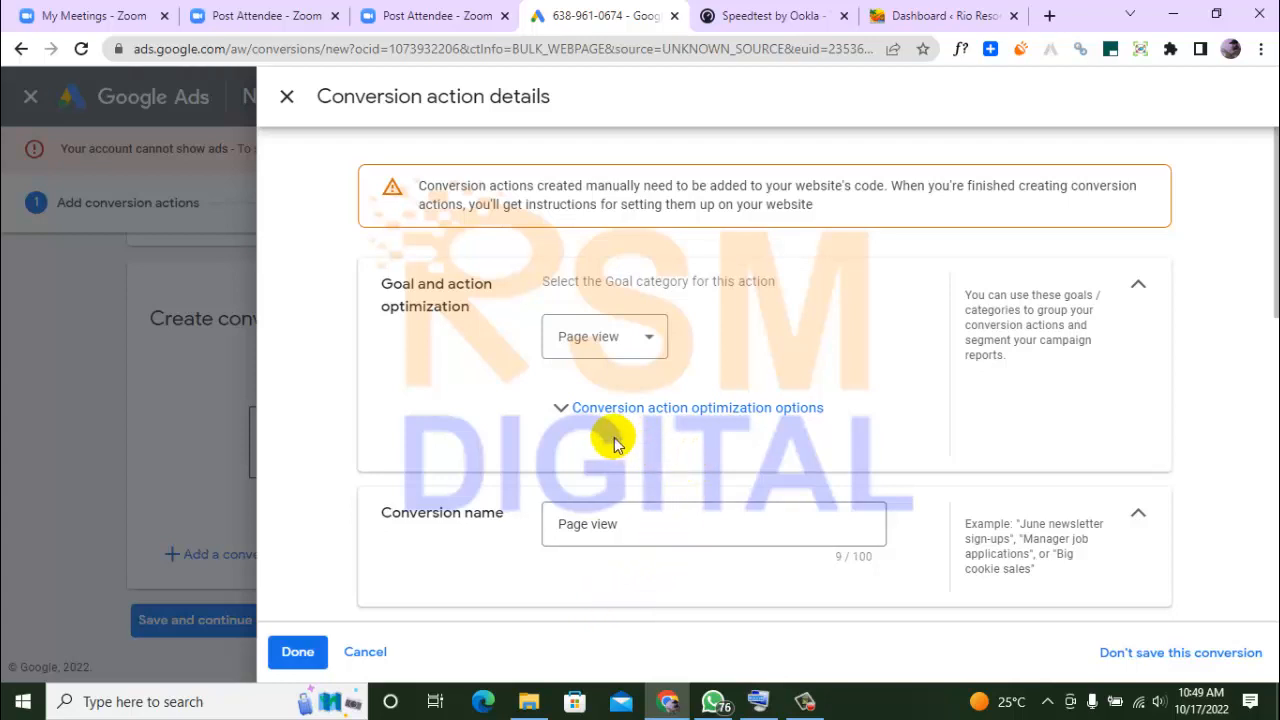
left_click(643, 530)
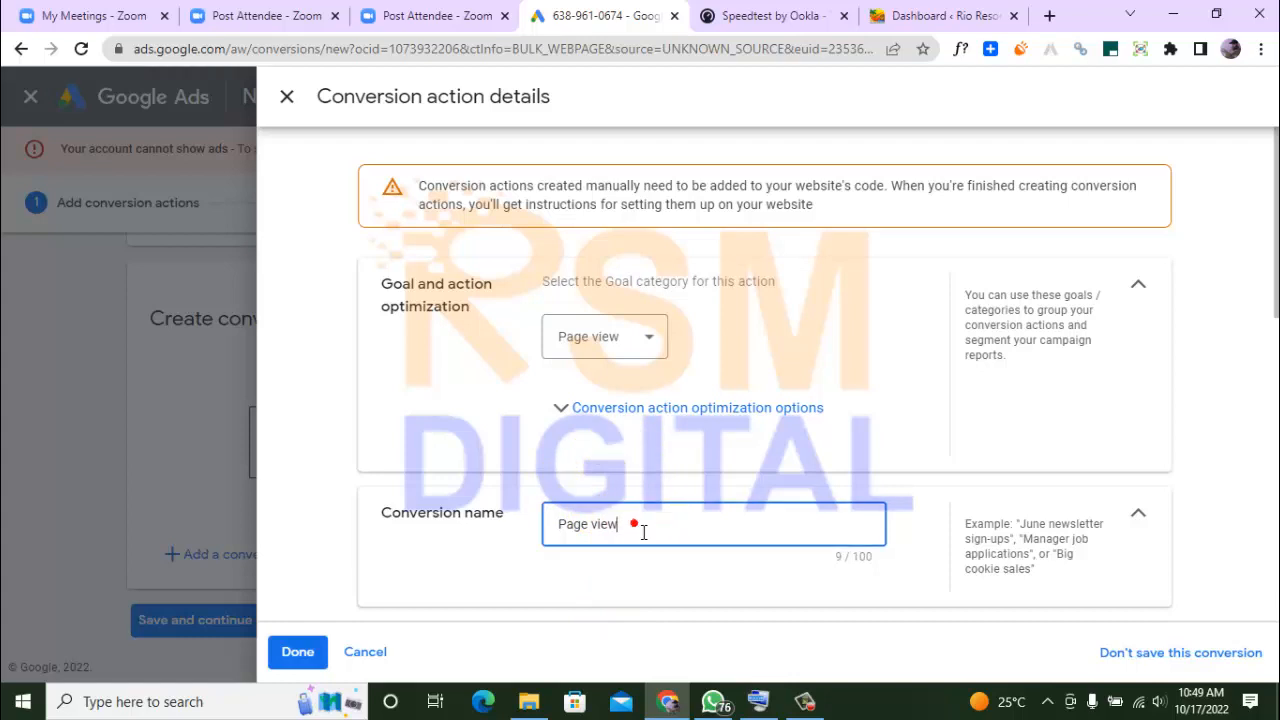
Open the Rio Resort site from the WordPress dashboard in a new browser tab and view its Super Deluxe Rooms page and address
left_click(903, 14)
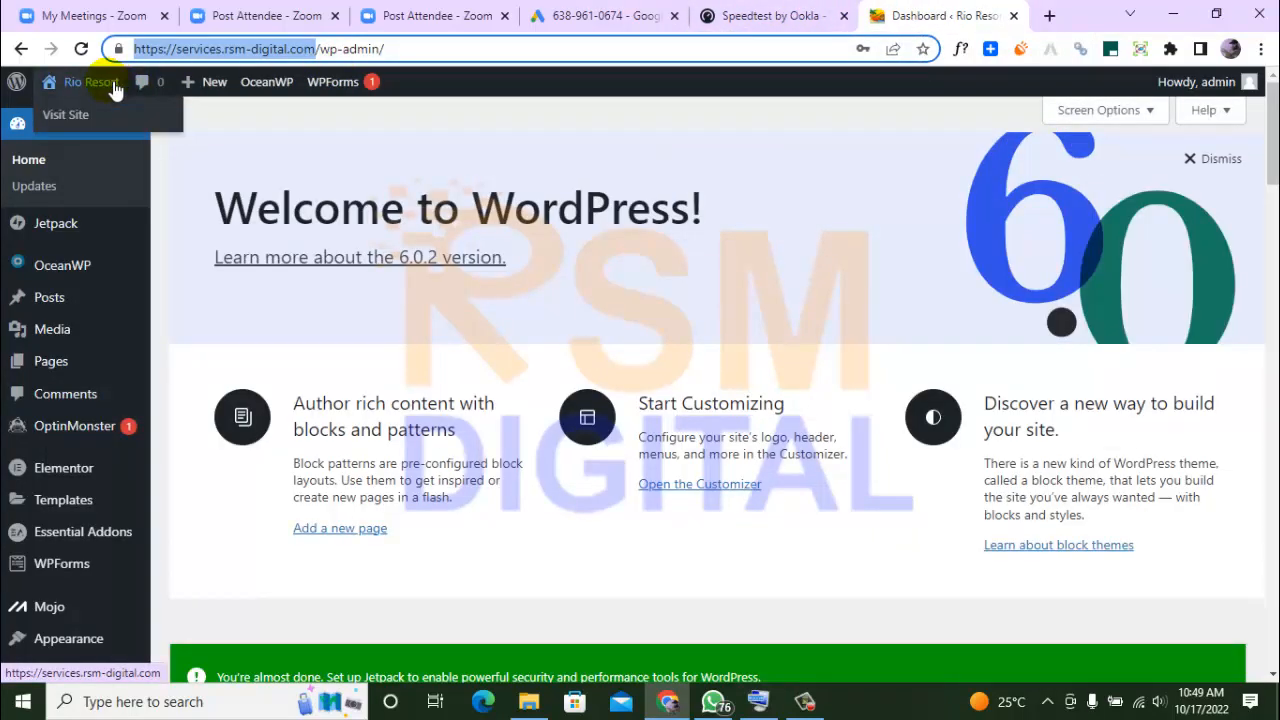
right_click(115, 88)
key("Escape")
middle_click(142, 96)
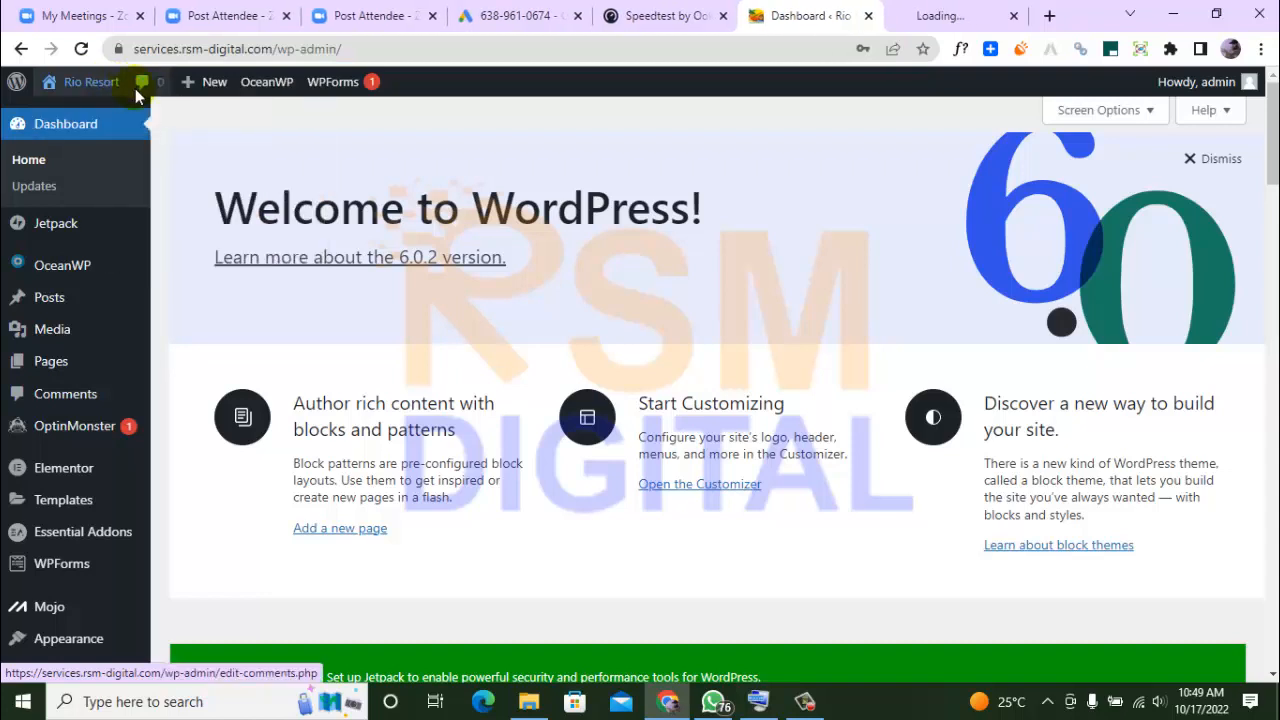
left_click(922, 15)
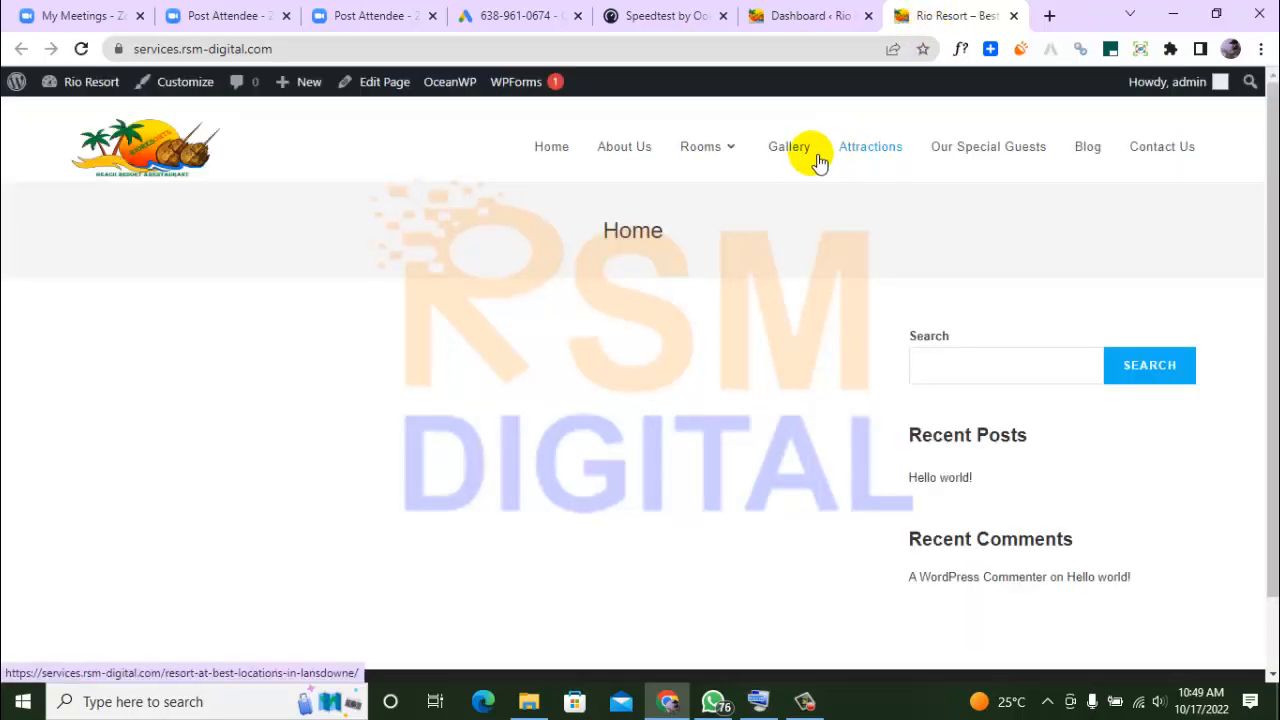
mouse_move(714, 151)
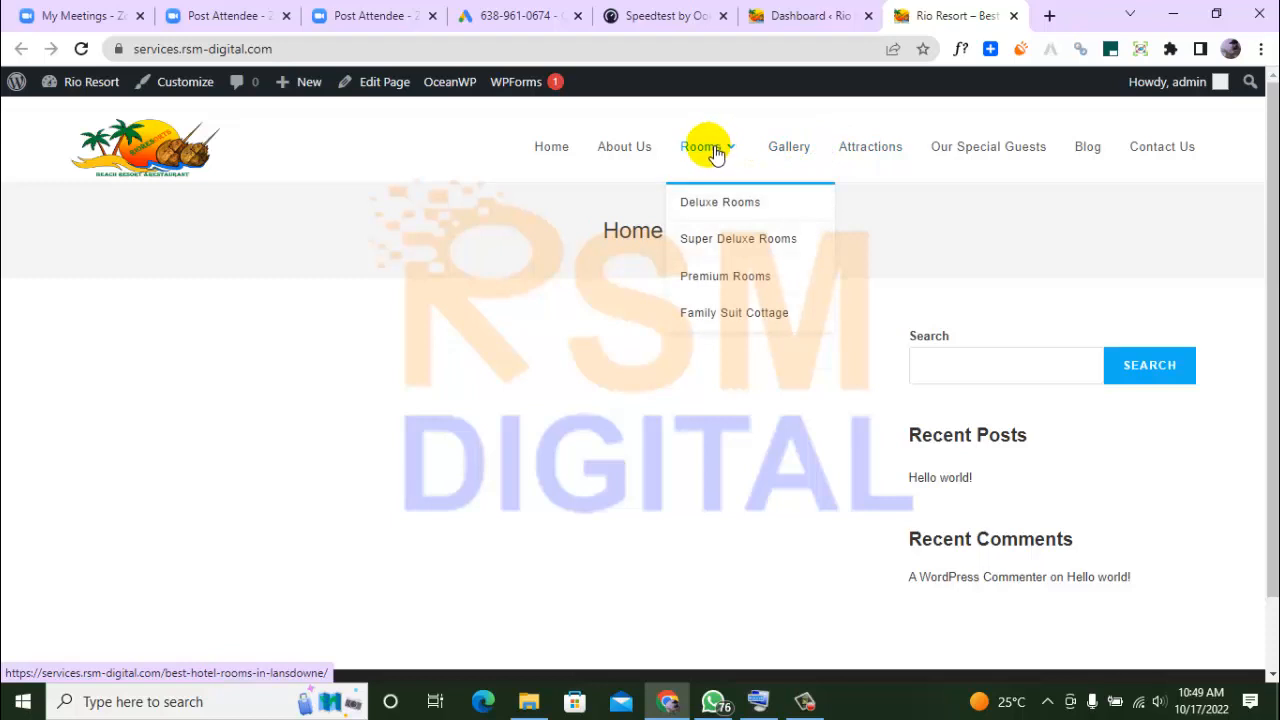
left_click(727, 243)
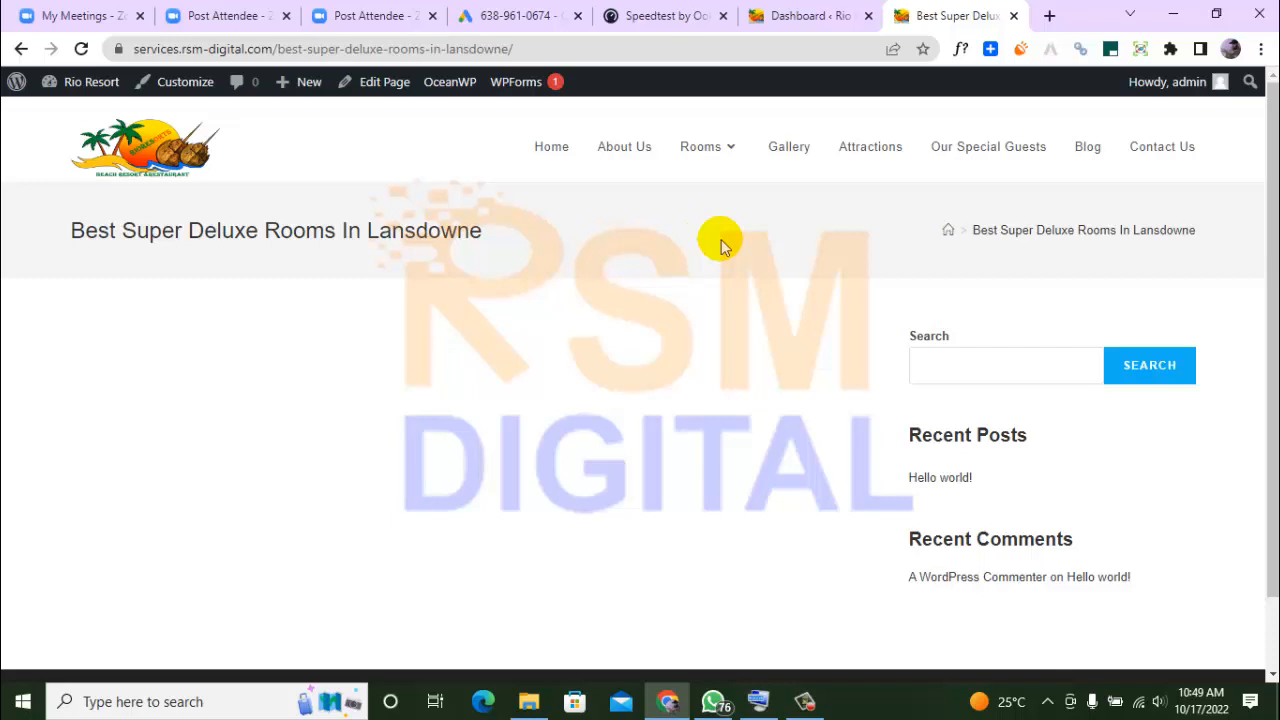
left_click(707, 55)
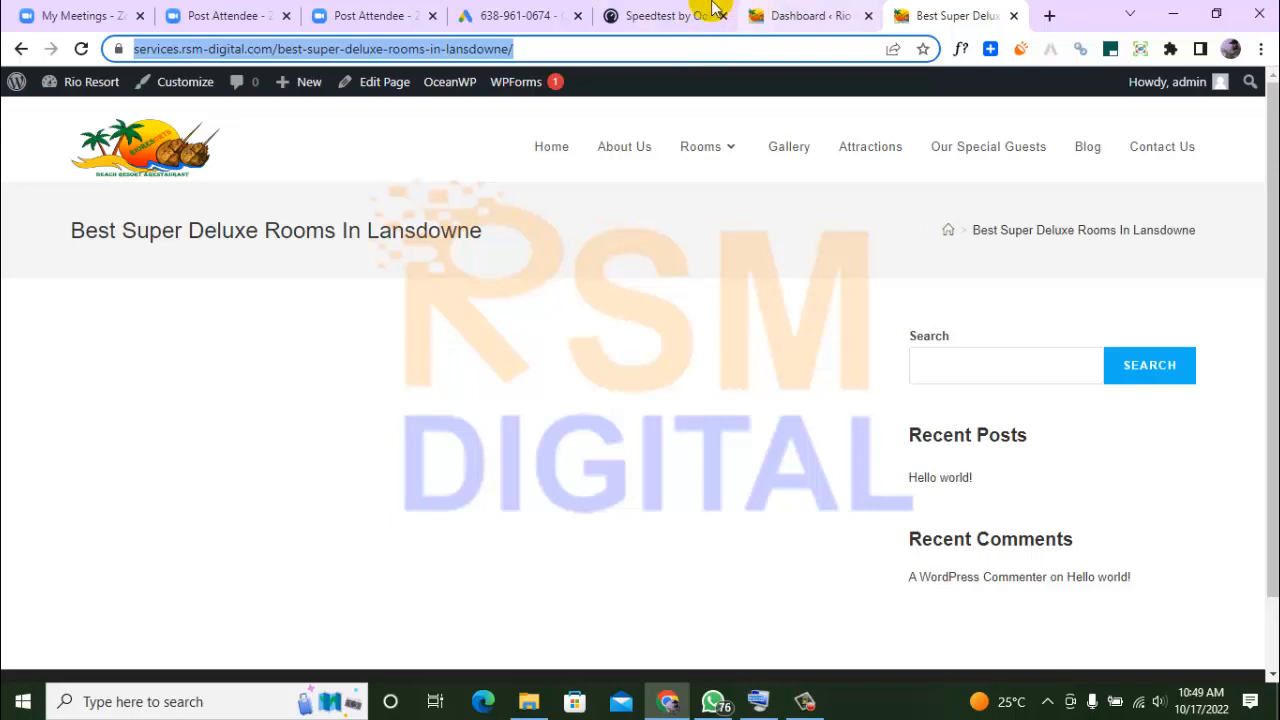
Return to the Google Ads conversion action details and set the conversion name to "Page view-super deluxe"
left_click(521, 15)
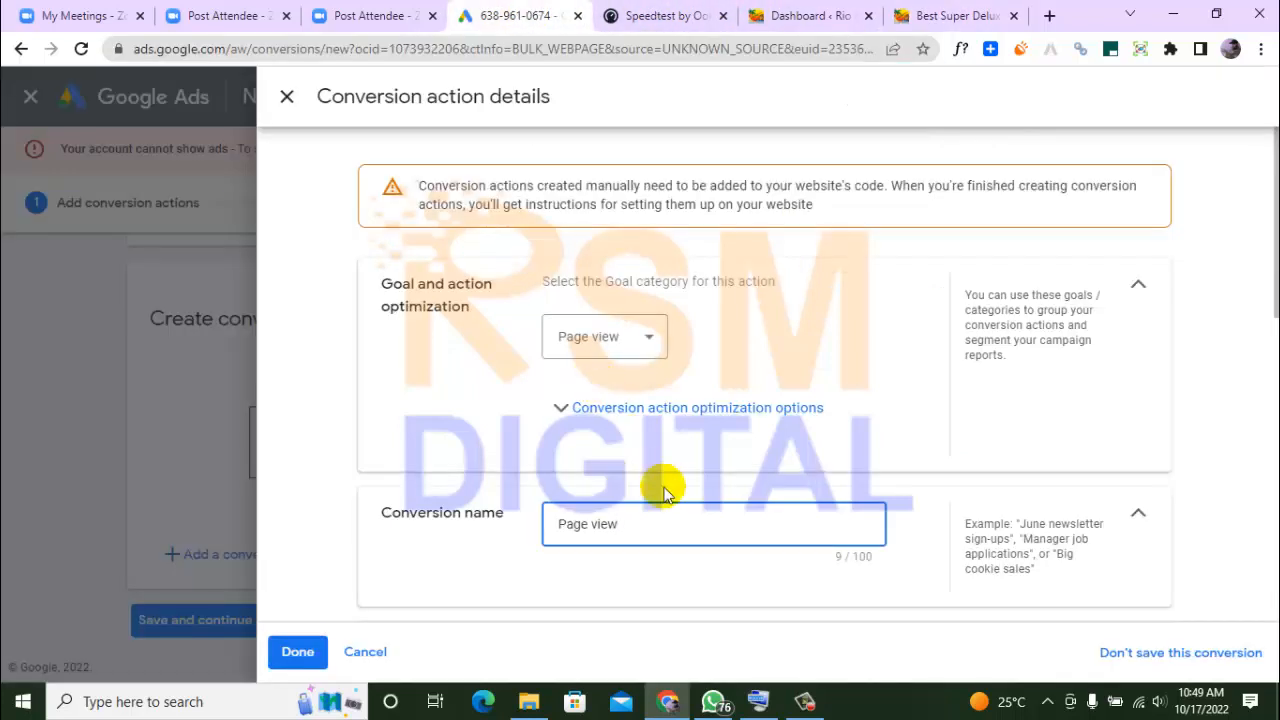
type("-super")
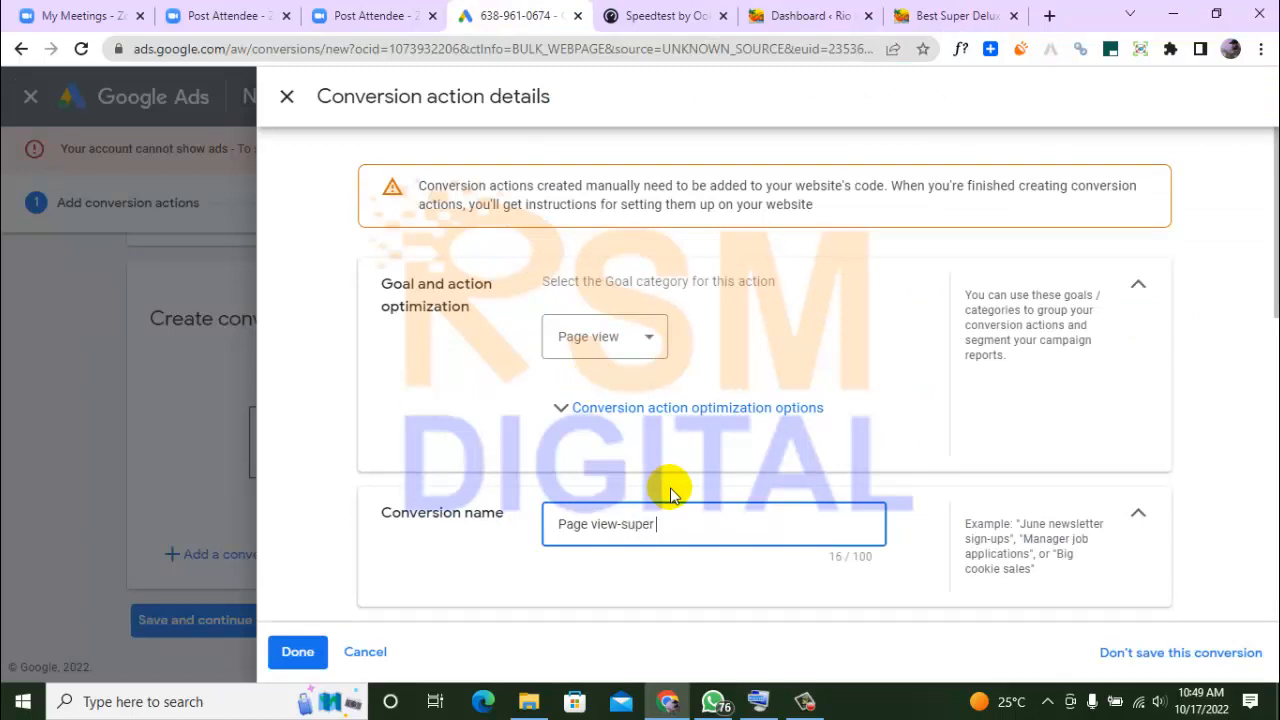
type(" deluxe")
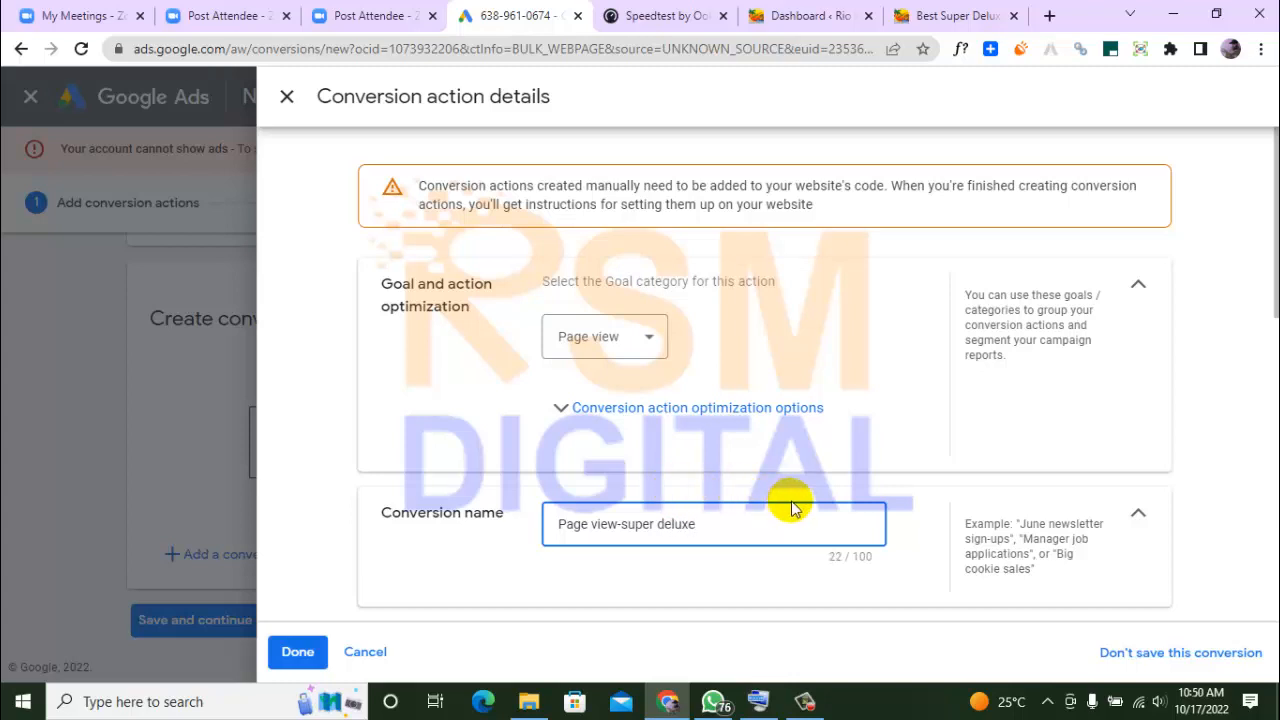
left_click(1150, 390)
Set the conversion value option to use the same value for each conversion
scroll(1150, 390, "down", 2)
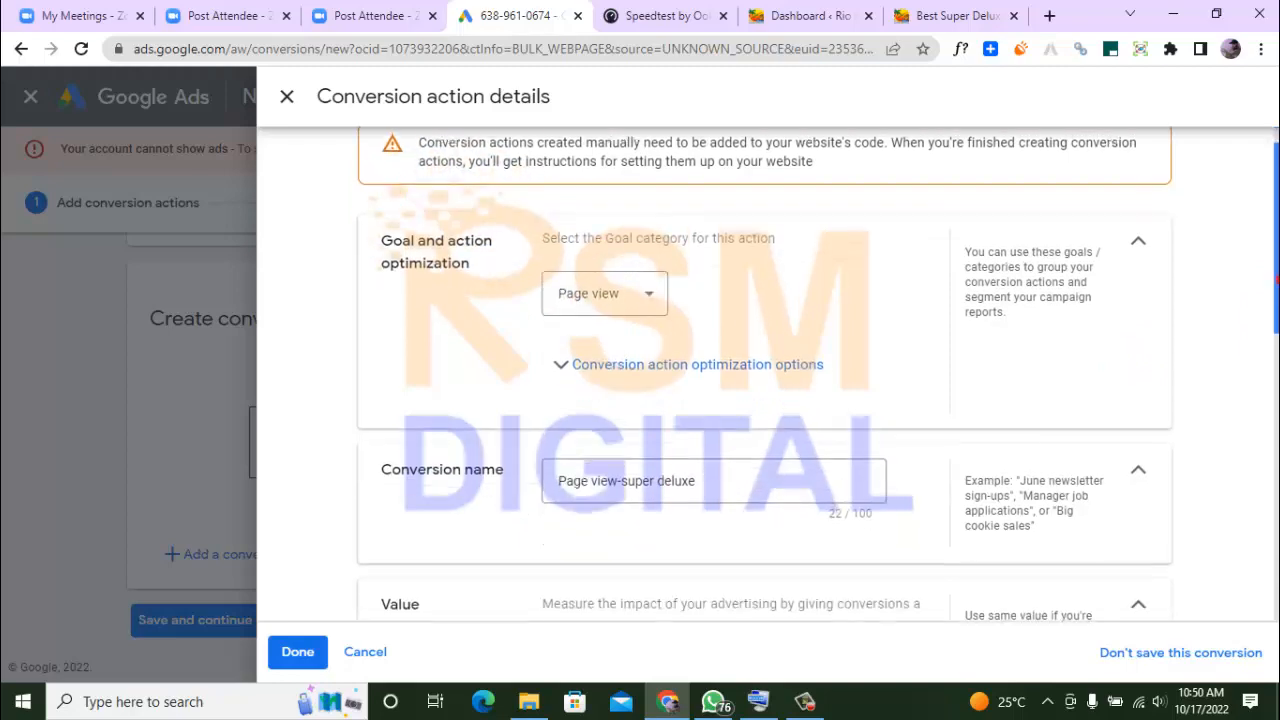
scroll(765, 375, "down", 2)
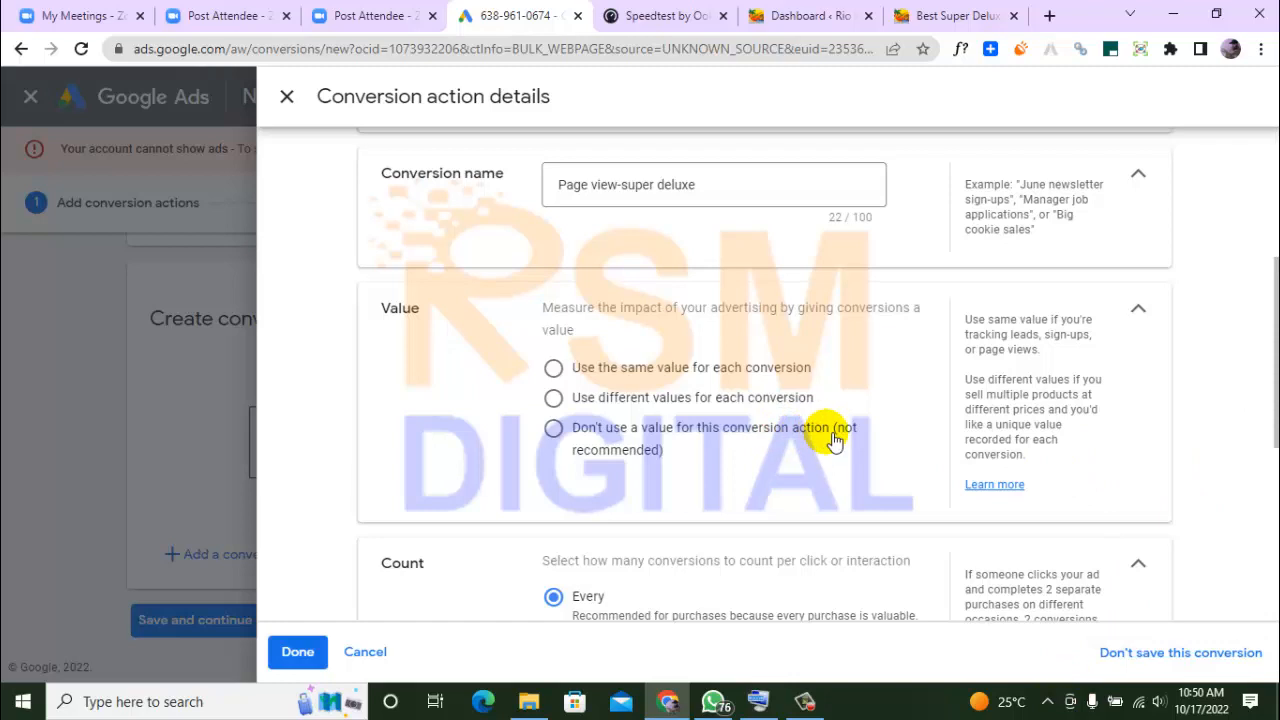
left_click(763, 372)
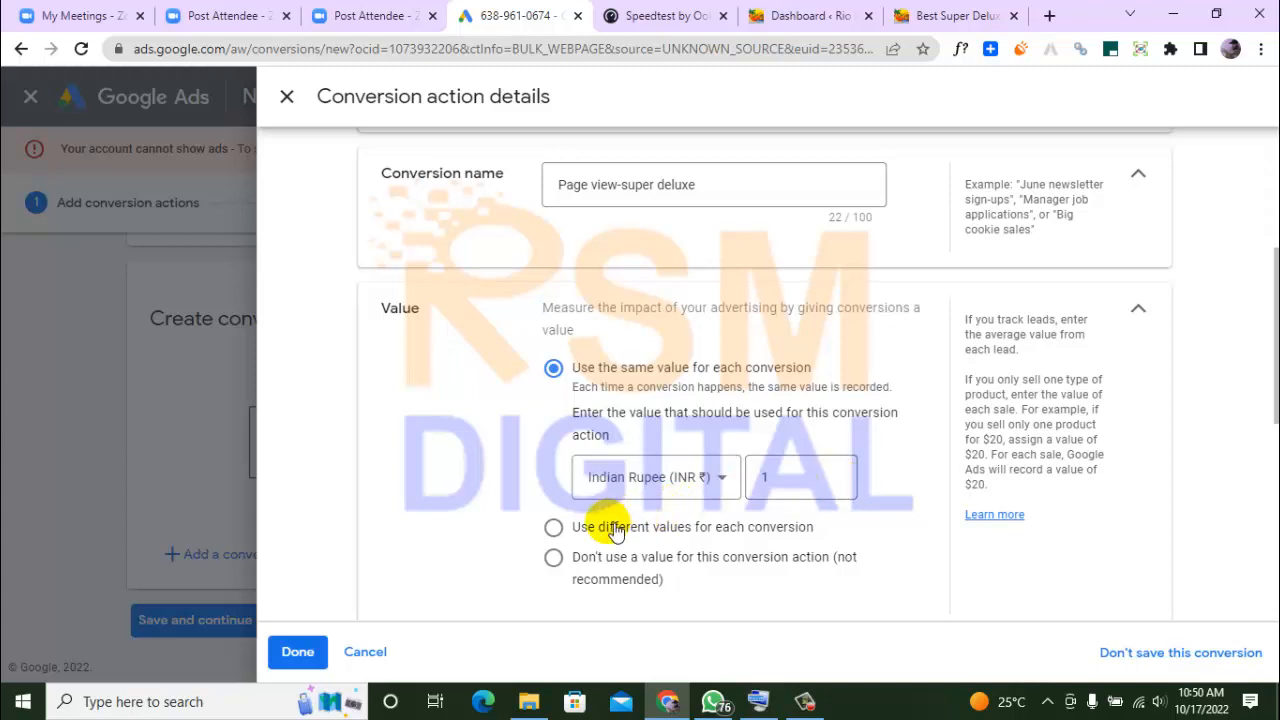
Set the conversion count to One per click or interaction
scroll(1276, 362, "down", 1)
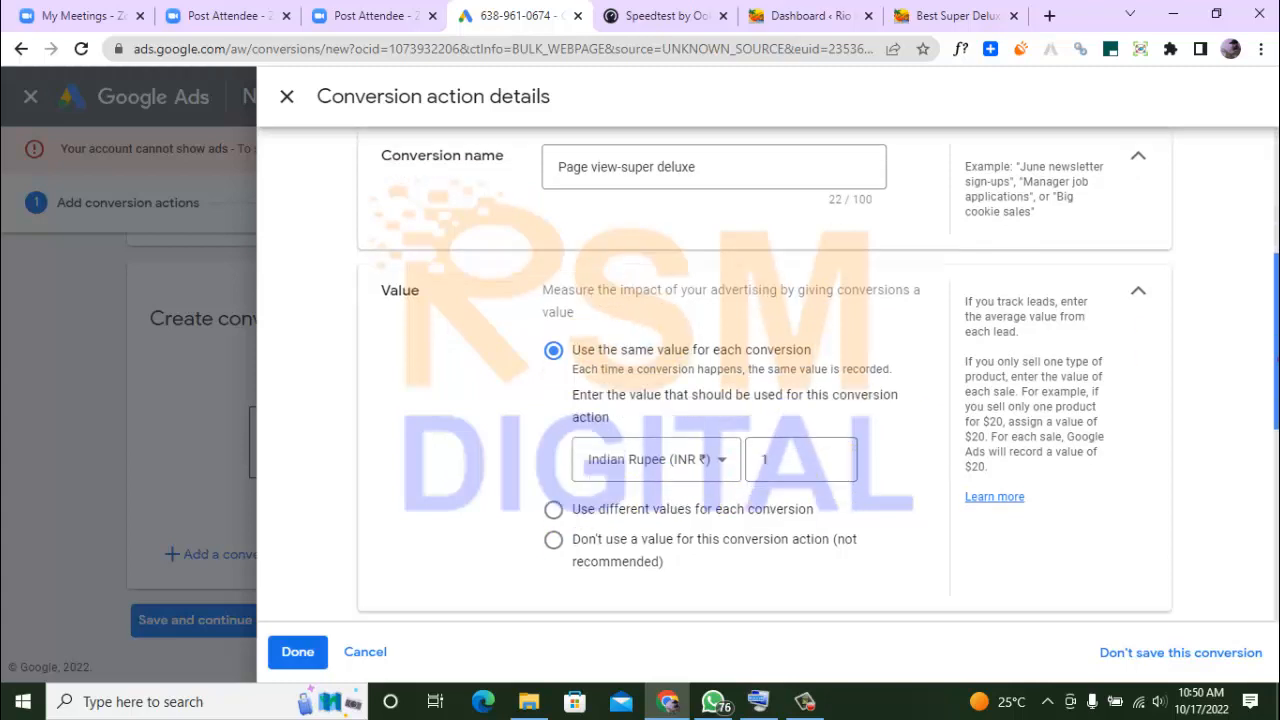
scroll(1276, 360, "down", 2)
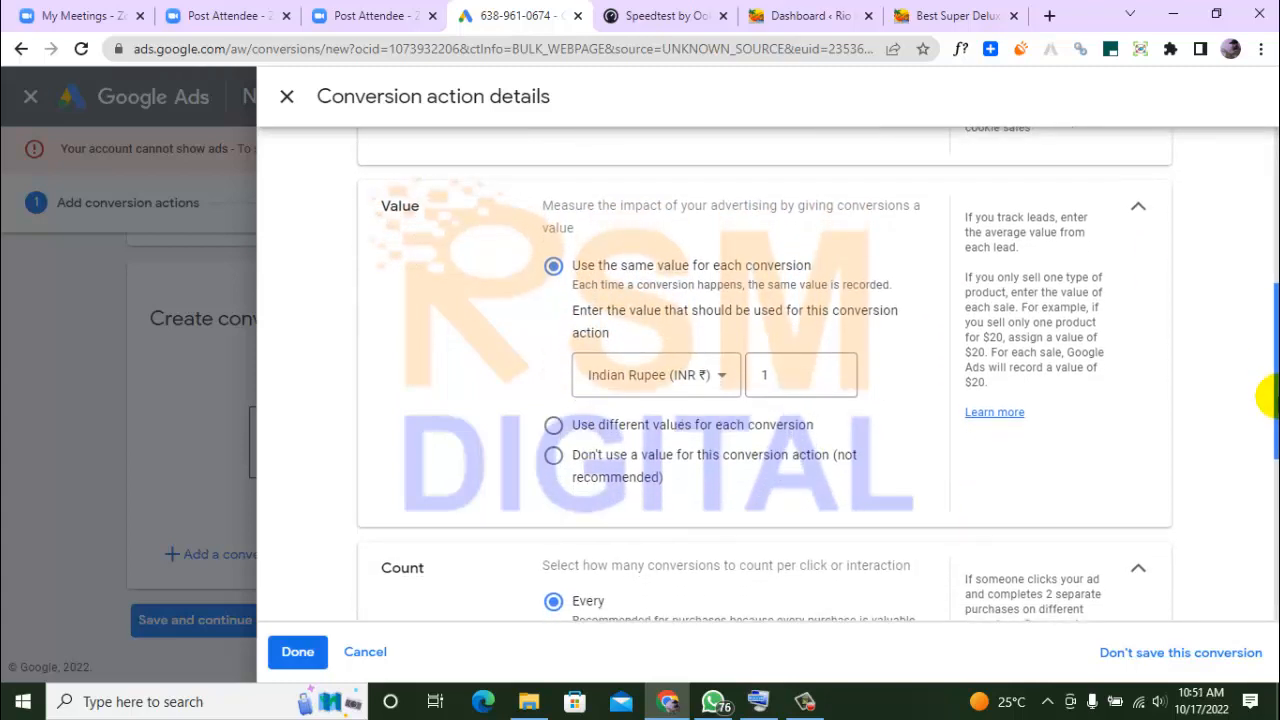
scroll(1270, 405, "down", 1)
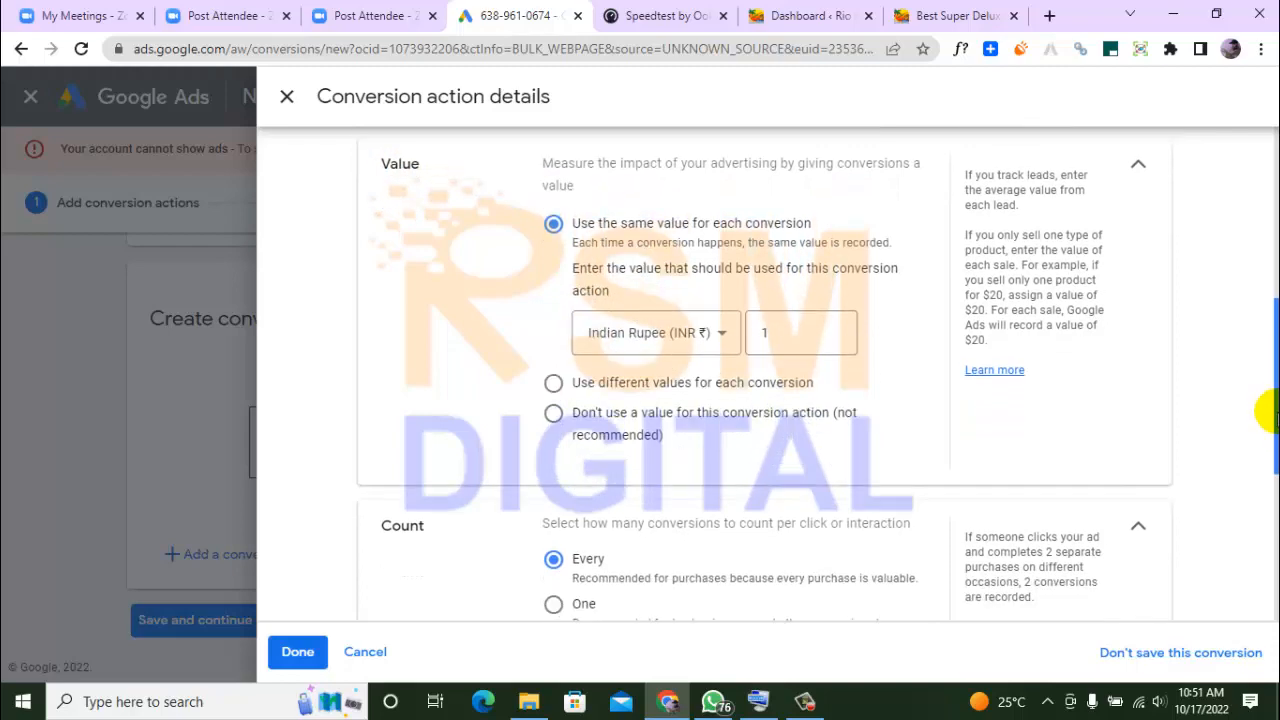
scroll(1270, 410, "down", 4)
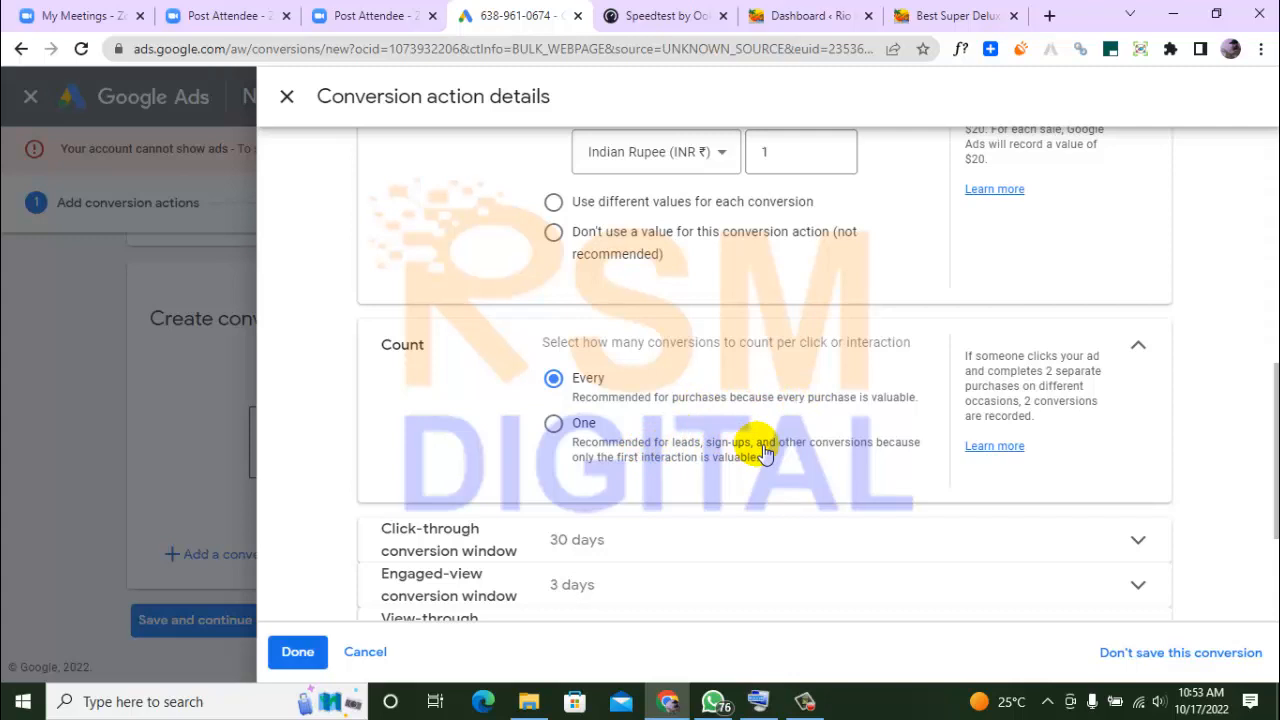
left_click(586, 425)
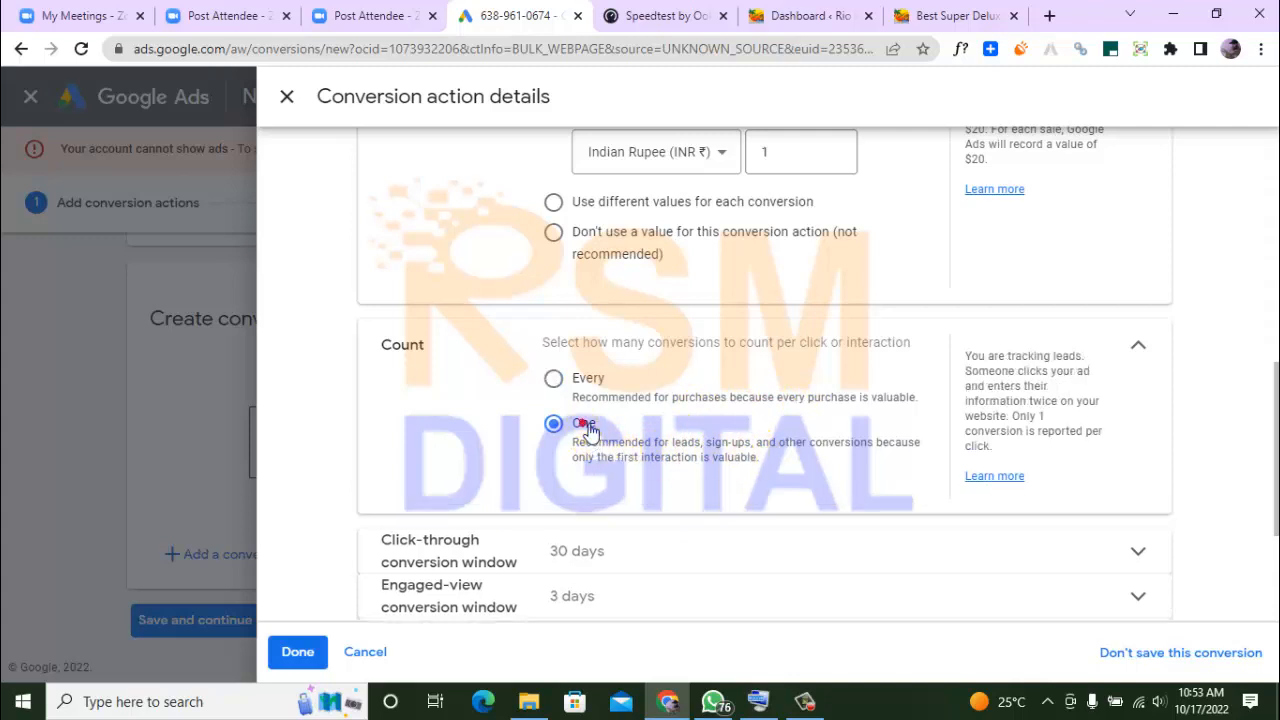
scroll(765, 374, "down", 3)
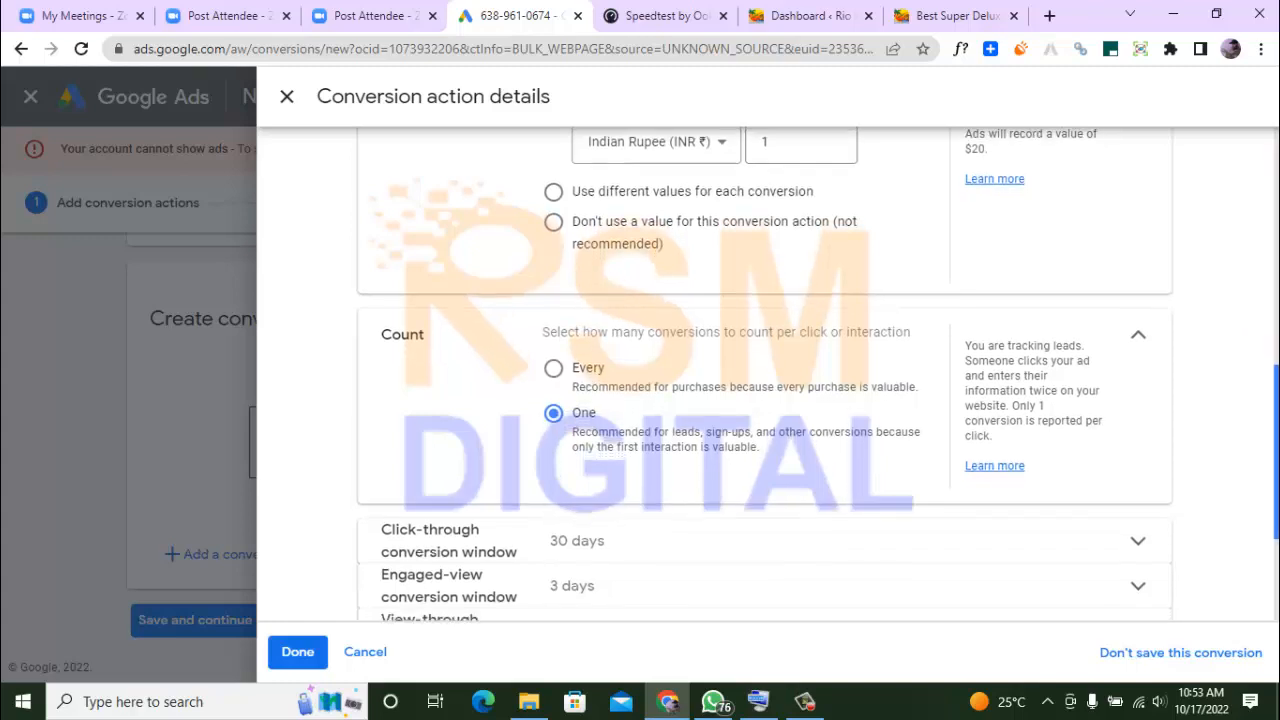
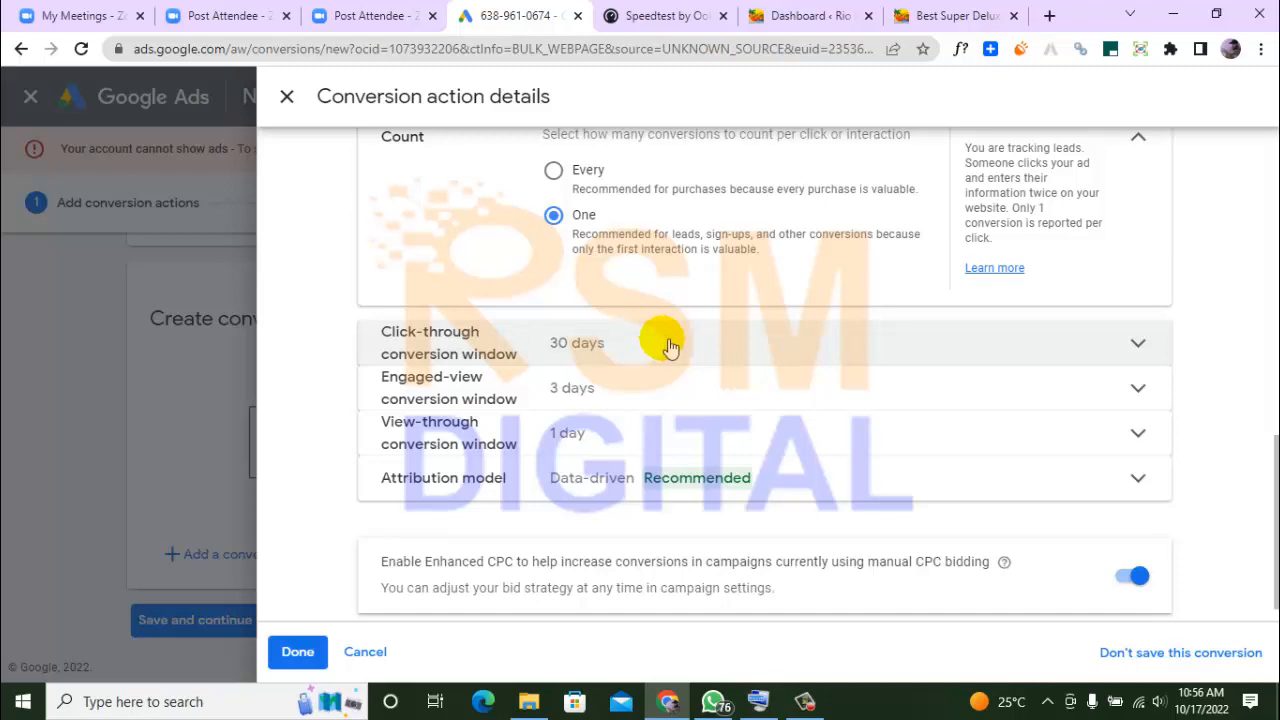
Set the click-through conversion window to 30 days after reviewing its available durations
left_click(665, 344)
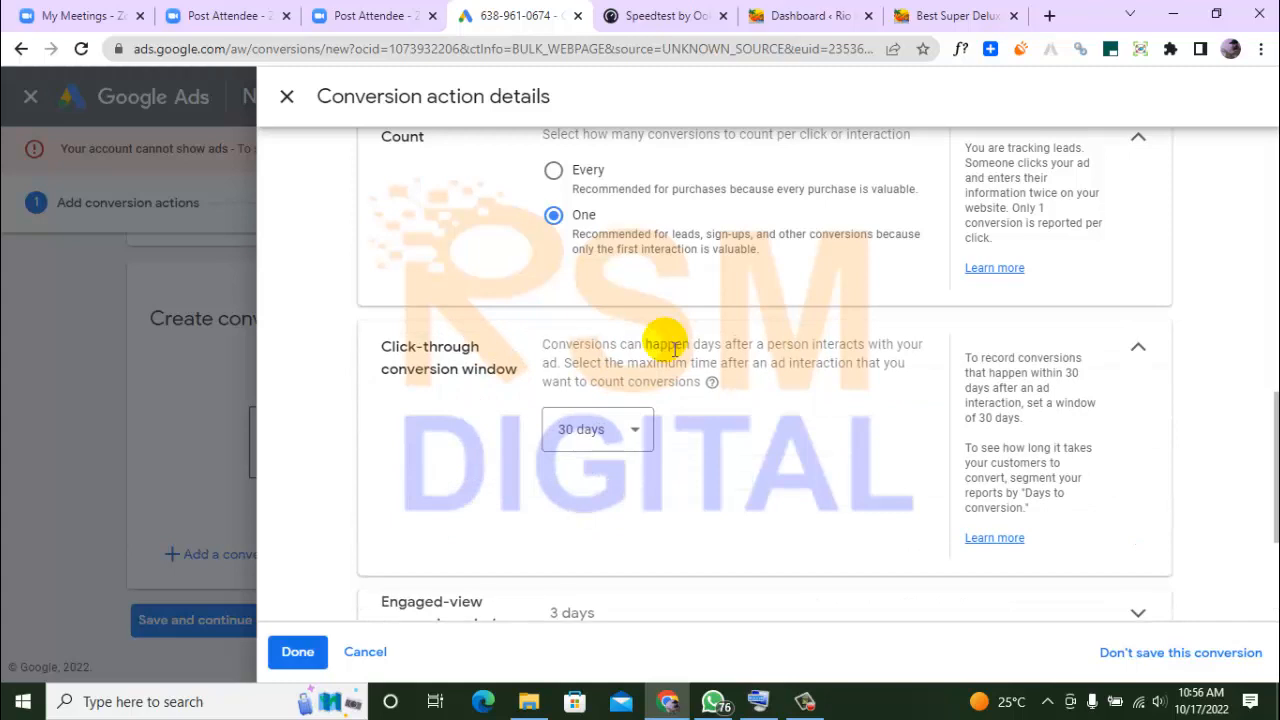
left_click(640, 430)
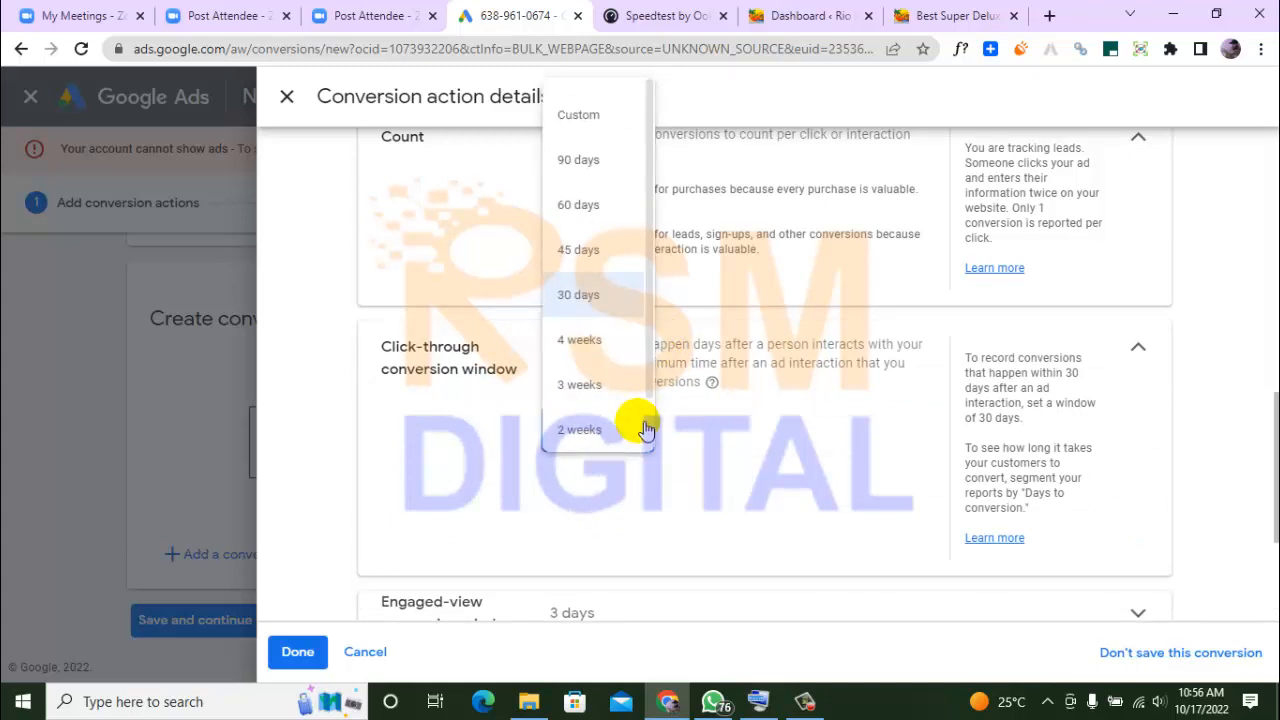
left_click_drag(647, 350, 655, 408)
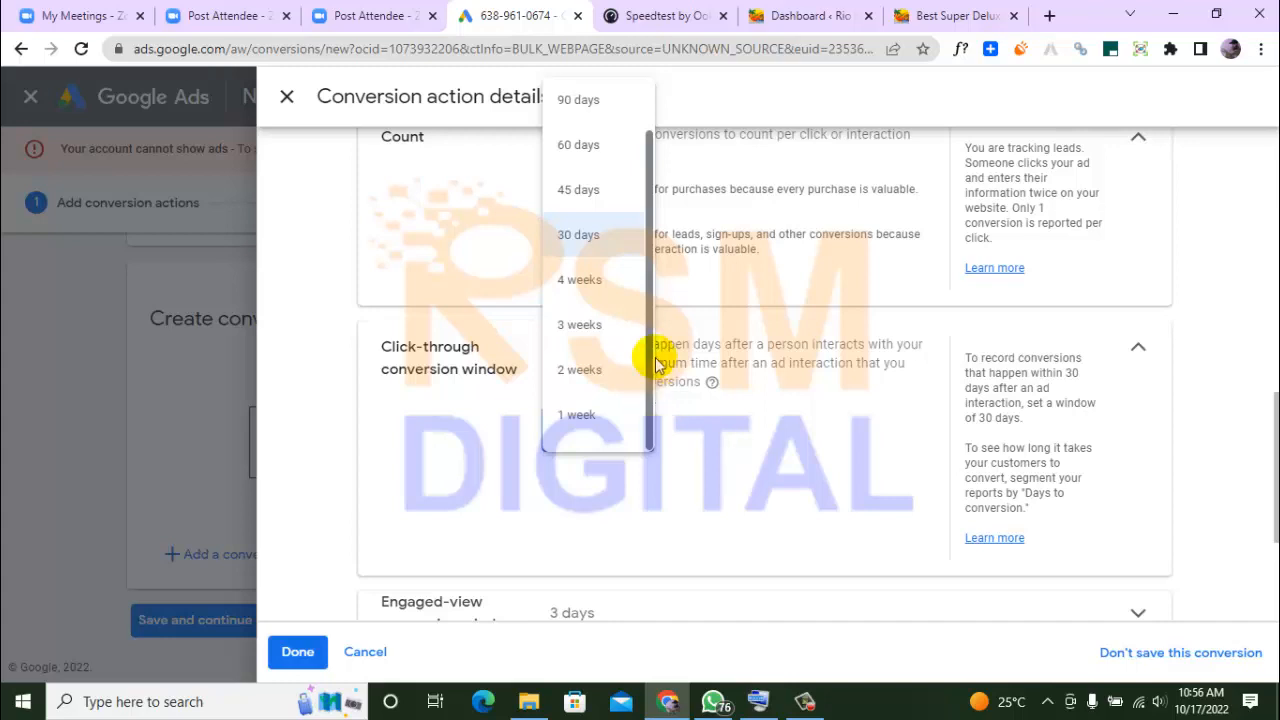
left_click_drag(650, 158, 643, 91)
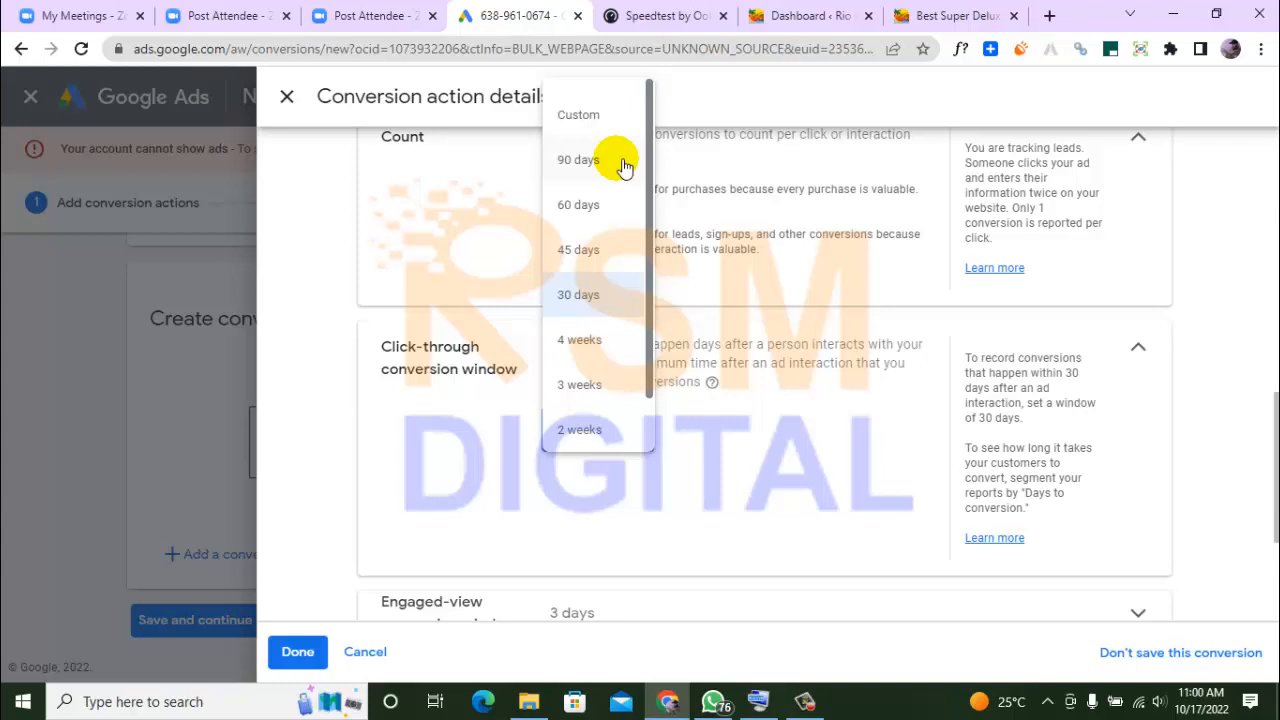
left_click(590, 296)
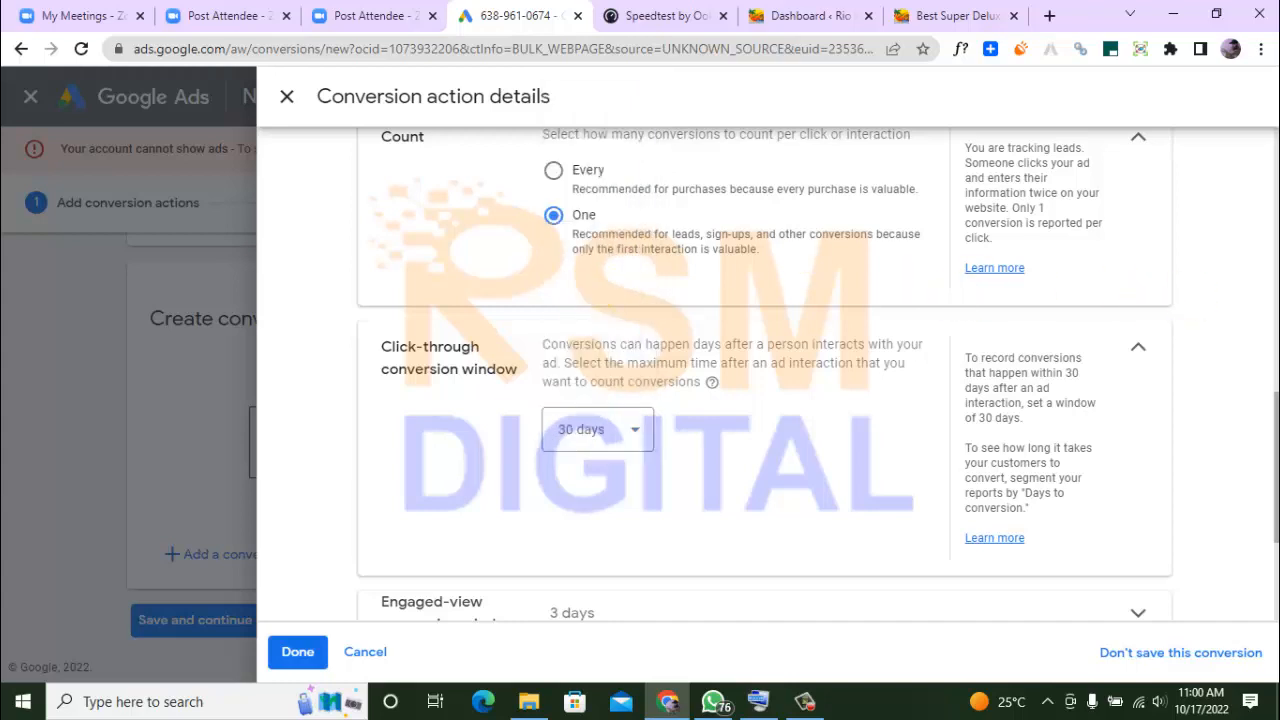
Review the available durations for the engaged-view conversion window without changing the selection
scroll(1274, 455, "down", 2)
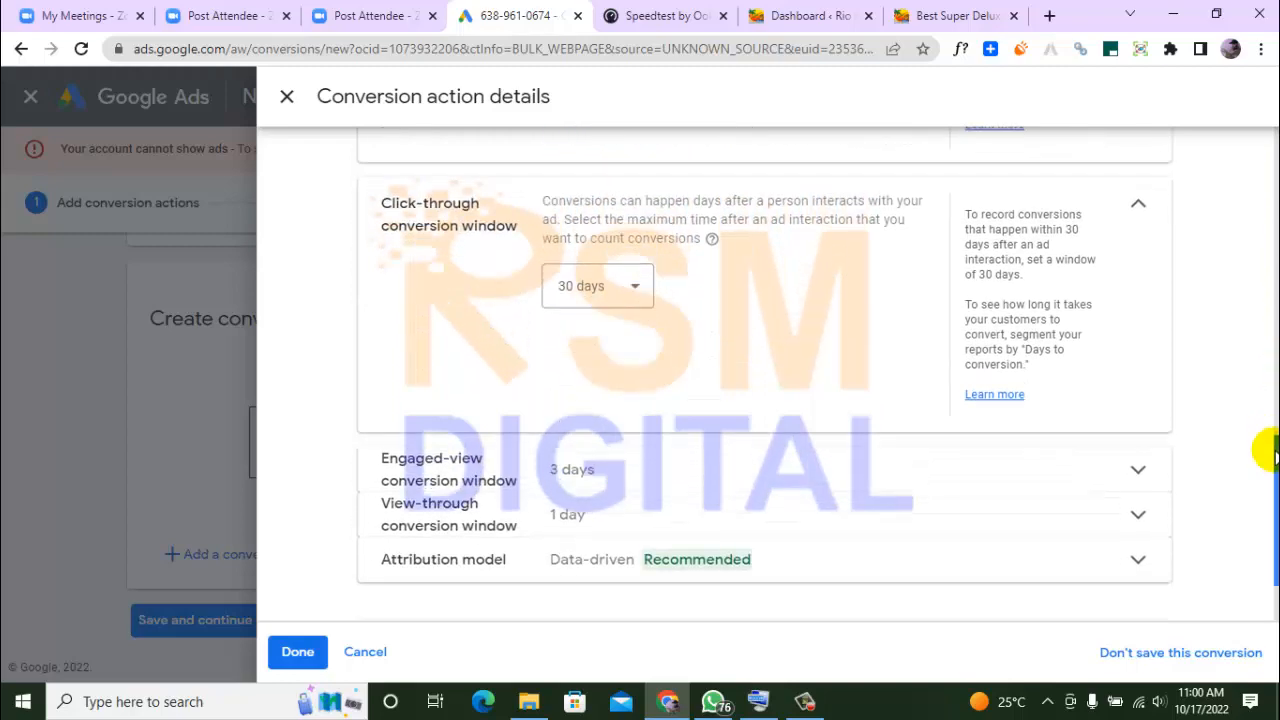
left_click_drag(1270, 452, 1272, 480)
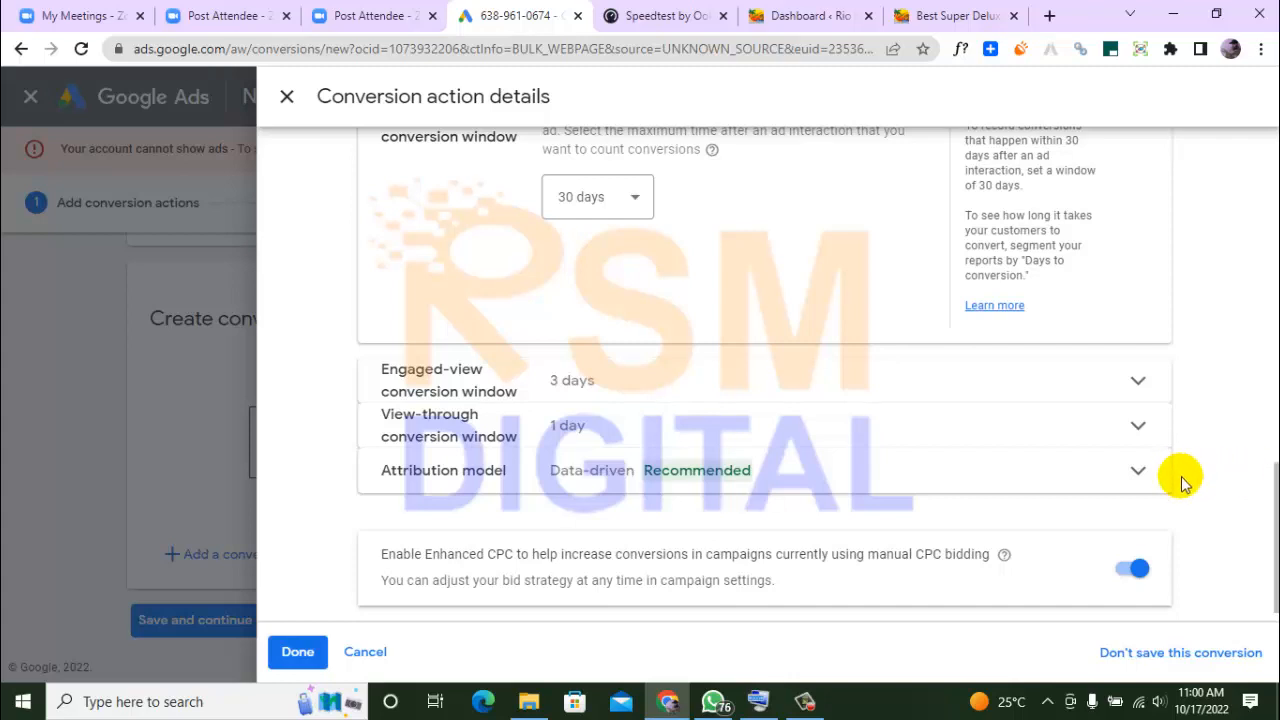
left_click(1140, 381)
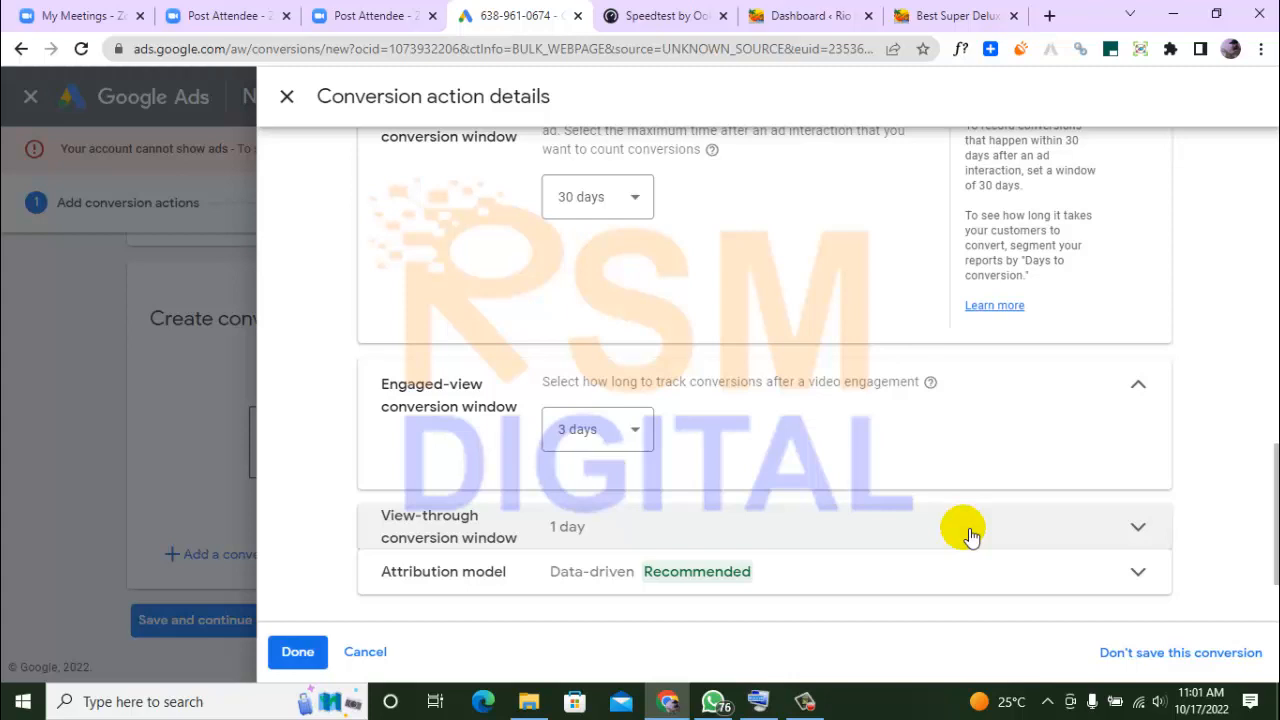
left_click(618, 421)
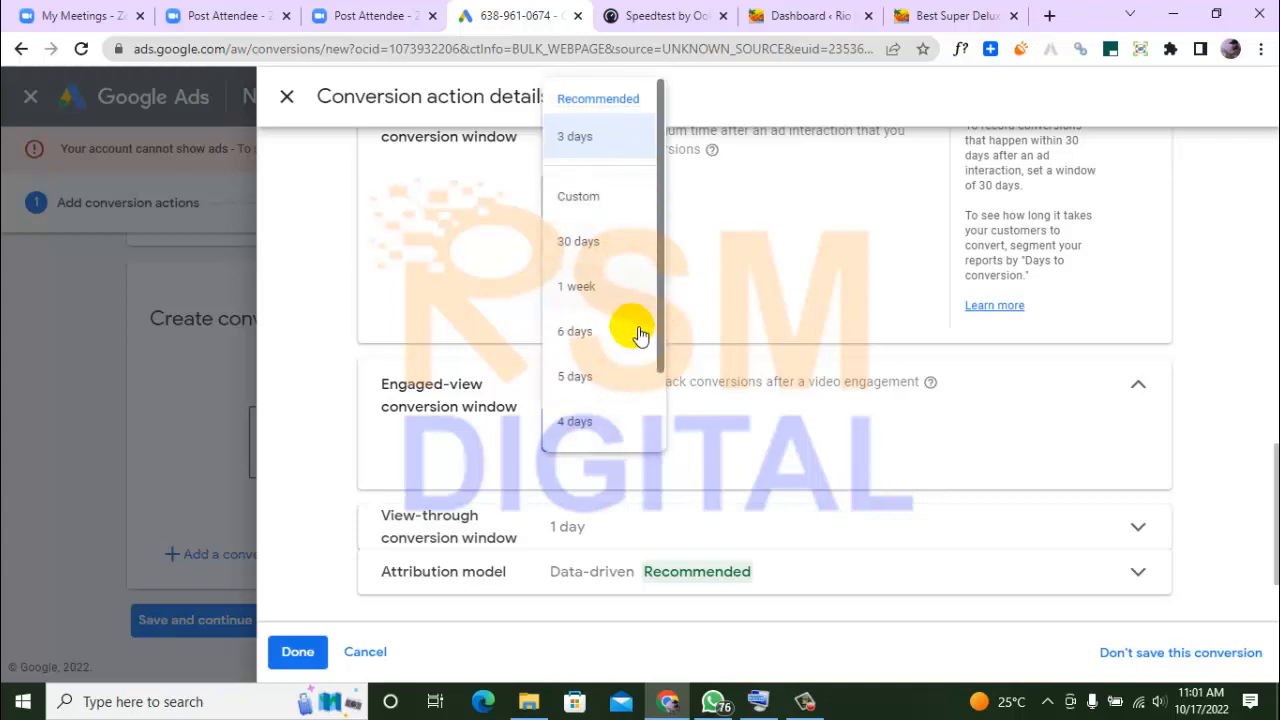
left_click_drag(663, 349, 666, 432)
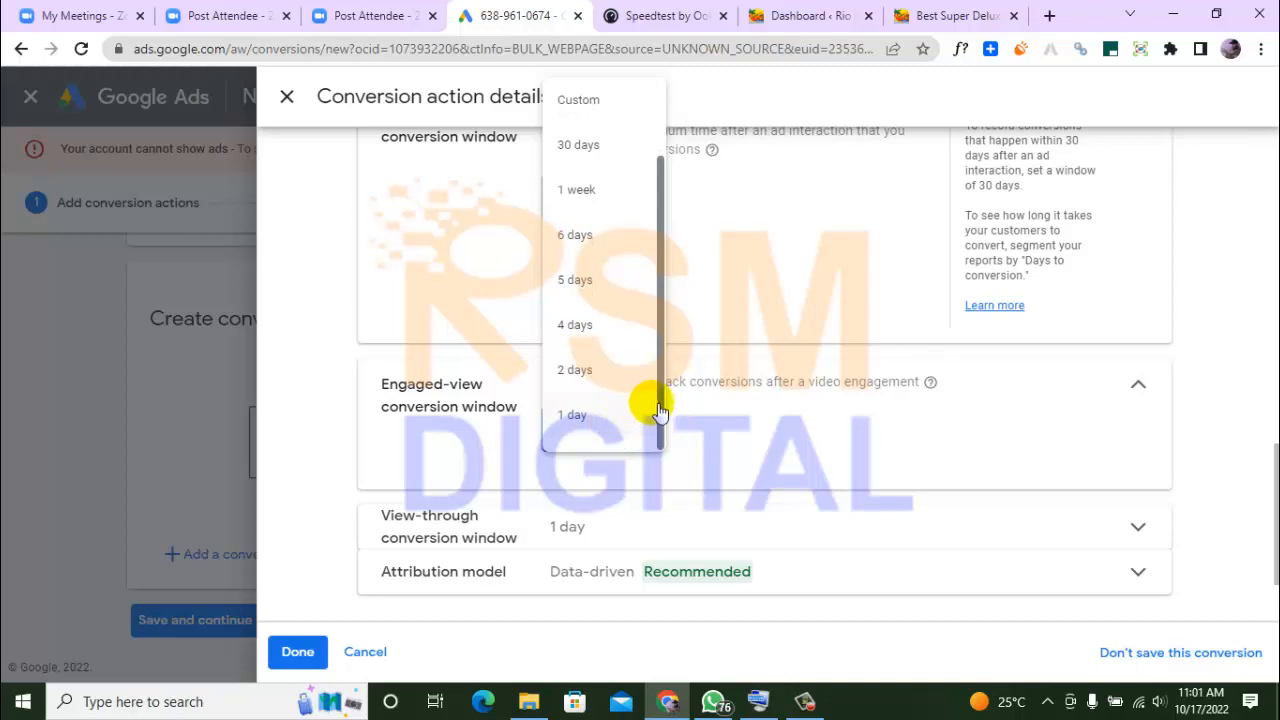
scroll(663, 410, "up", 3)
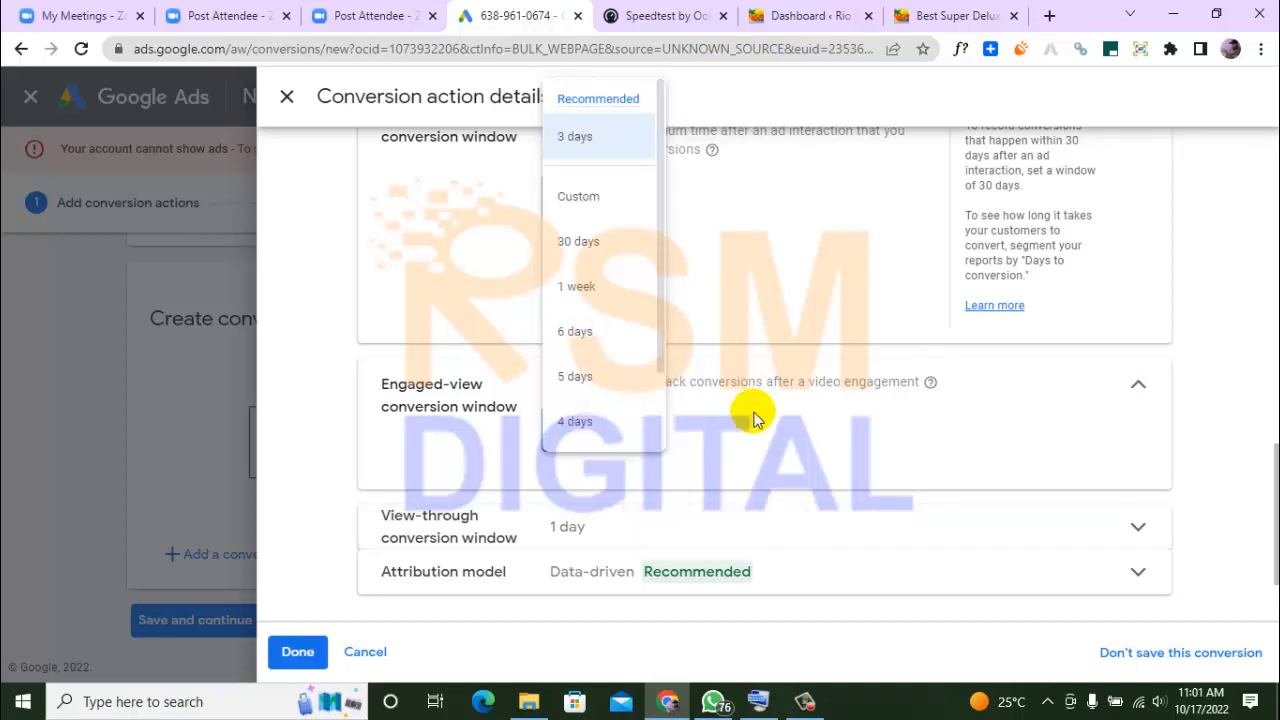
left_click(312, 362)
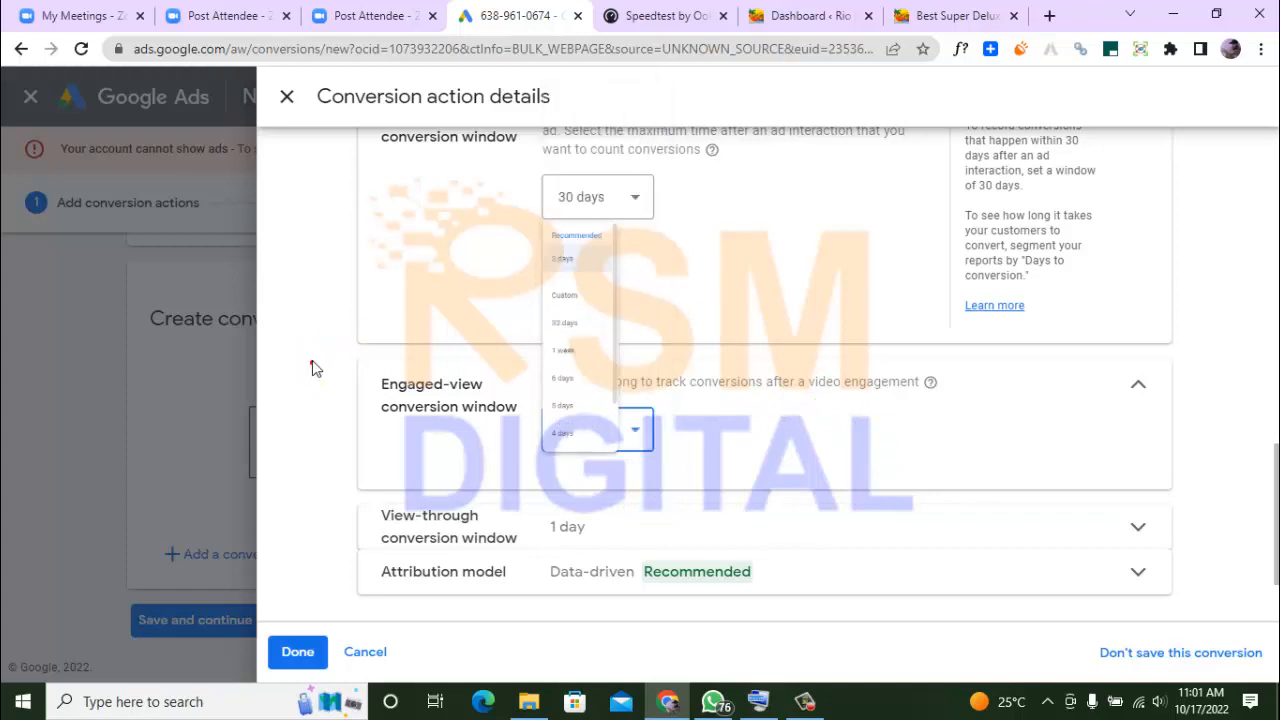
Check which durations the view-through conversion window offers and leave its selection as it is
left_click(584, 535)
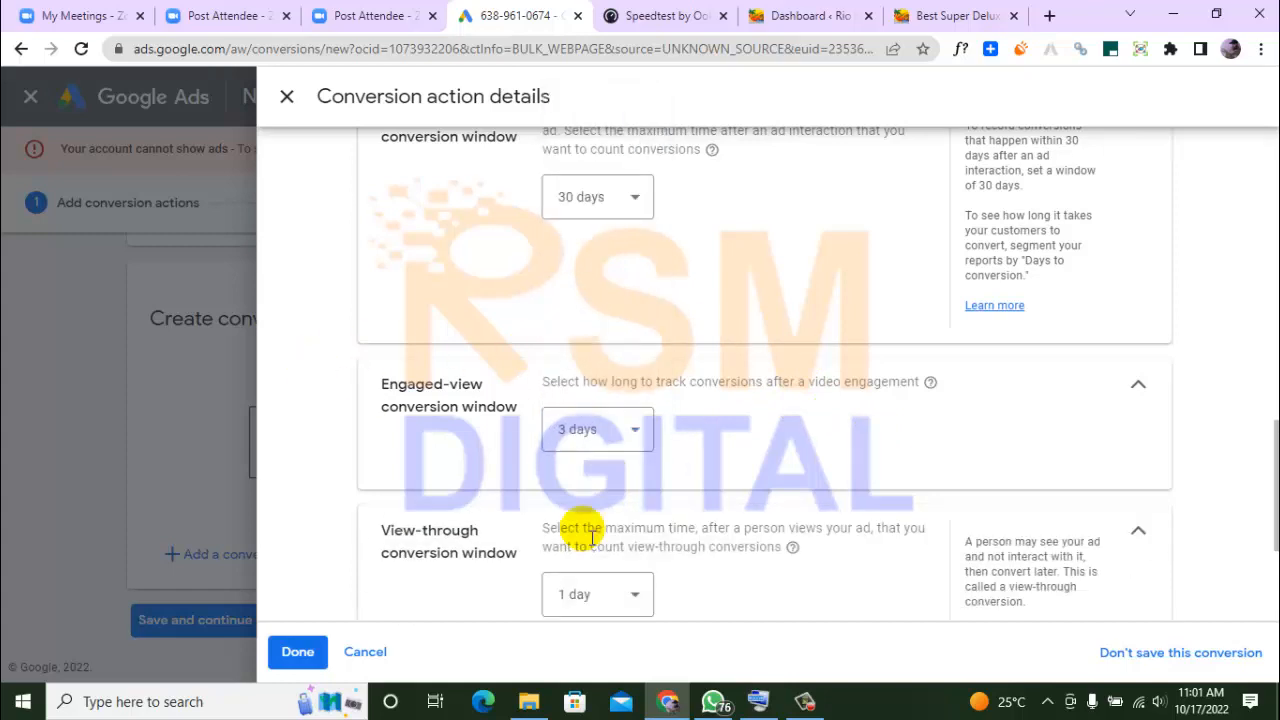
left_click(655, 597)
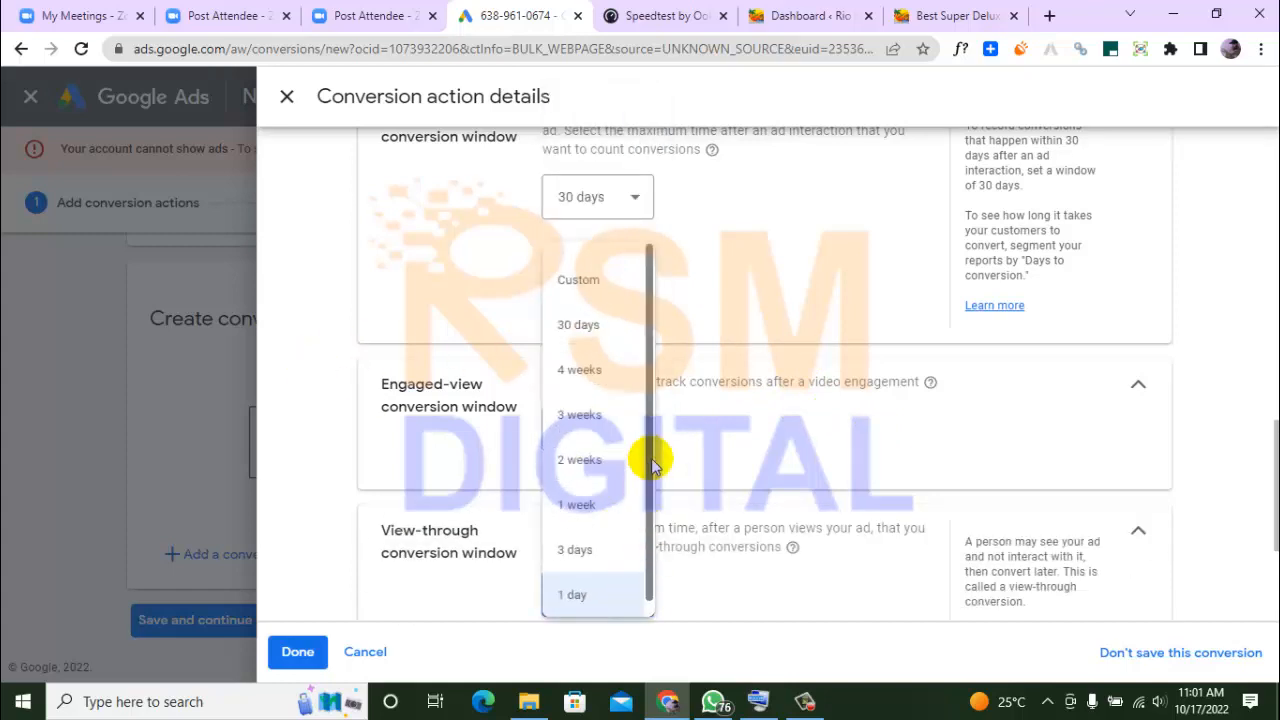
left_click_drag(648, 457, 652, 421)
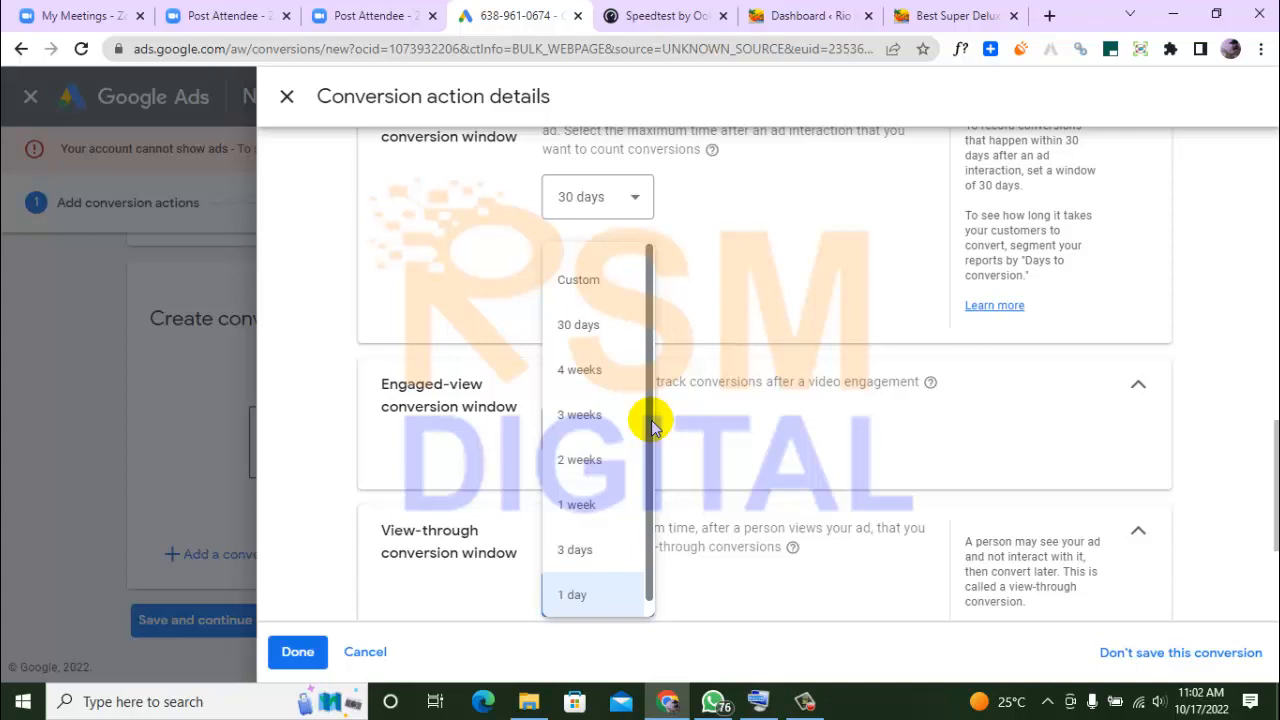
left_click(279, 318)
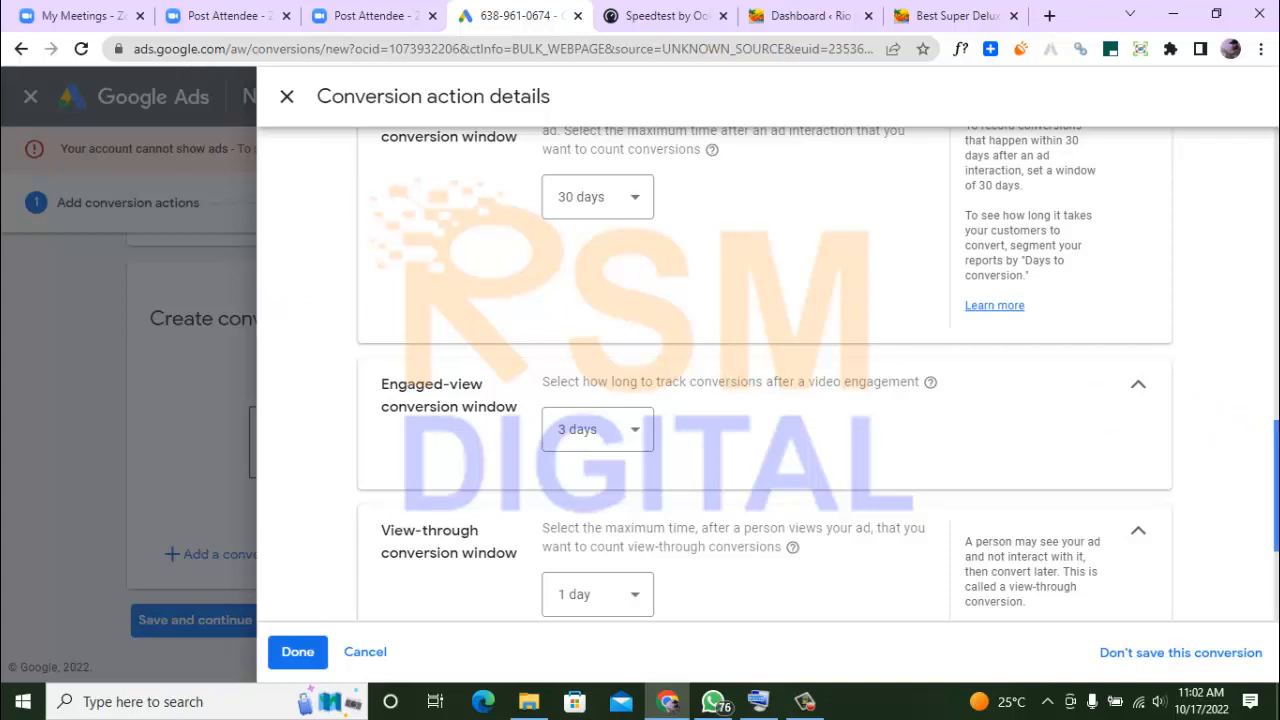
Set the conversion action's attribution model to Position-based
scroll(1270, 480, "down", 2)
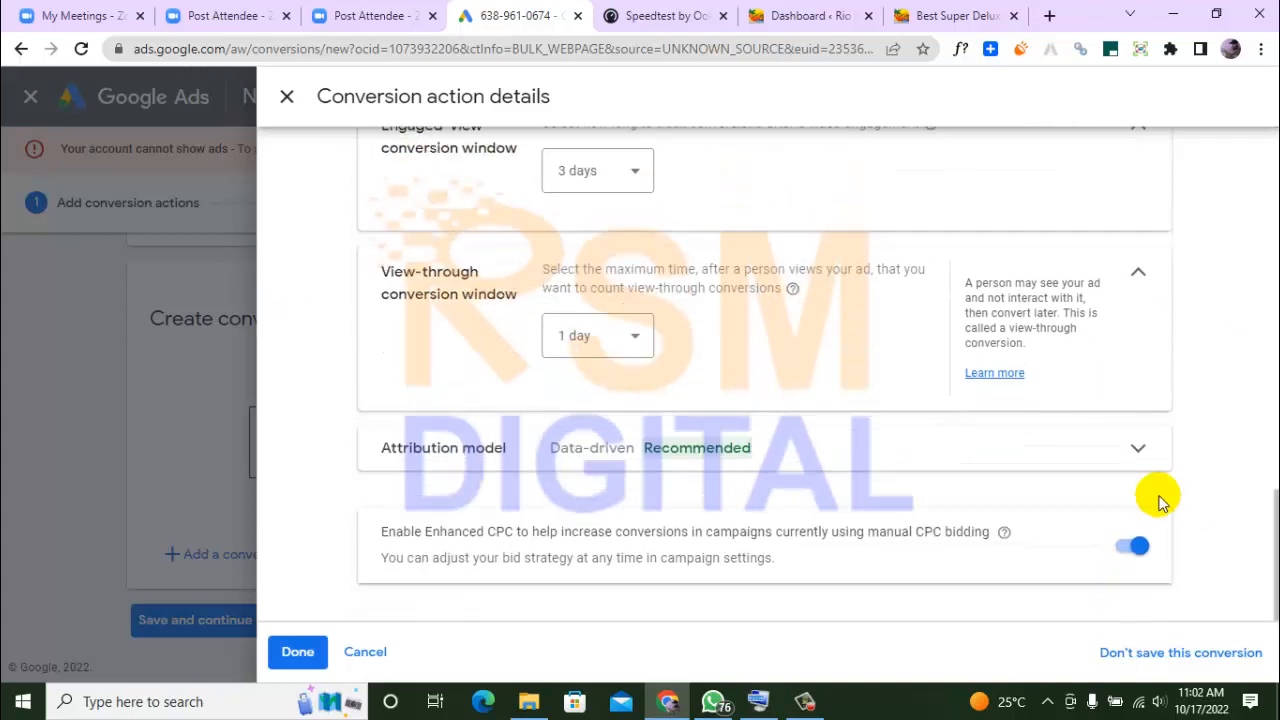
left_click(1137, 451)
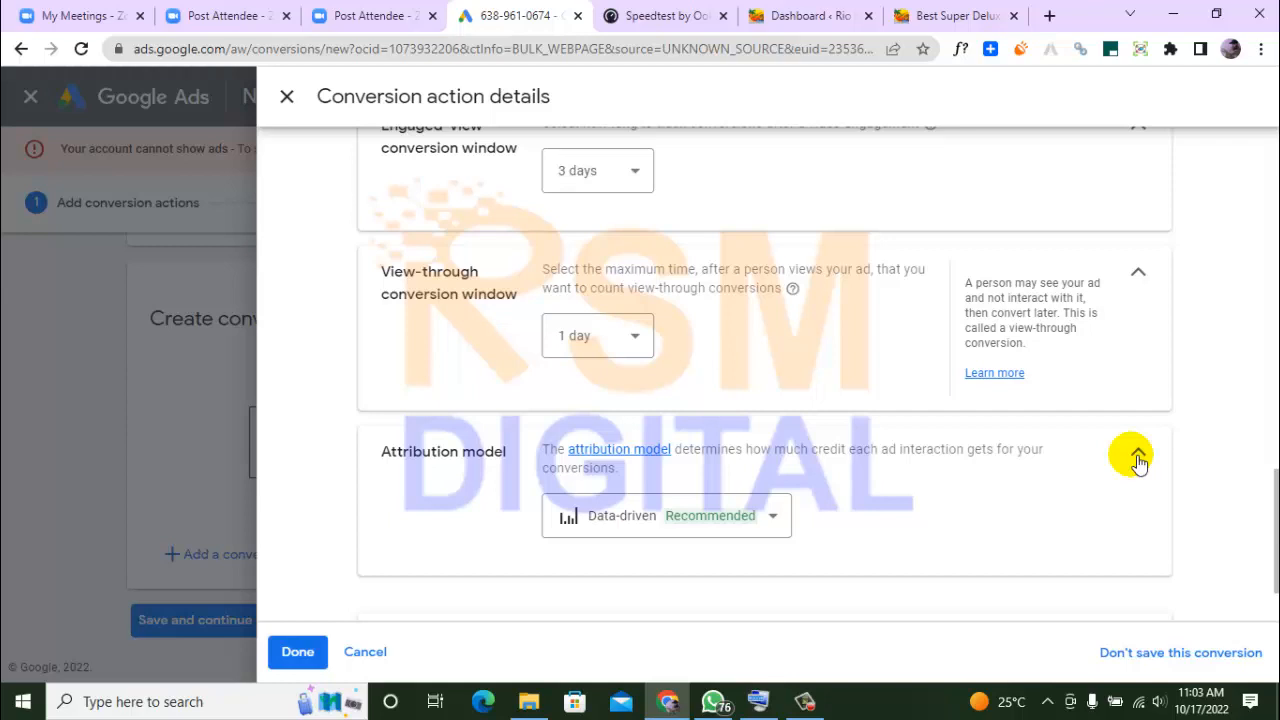
left_click(780, 518)
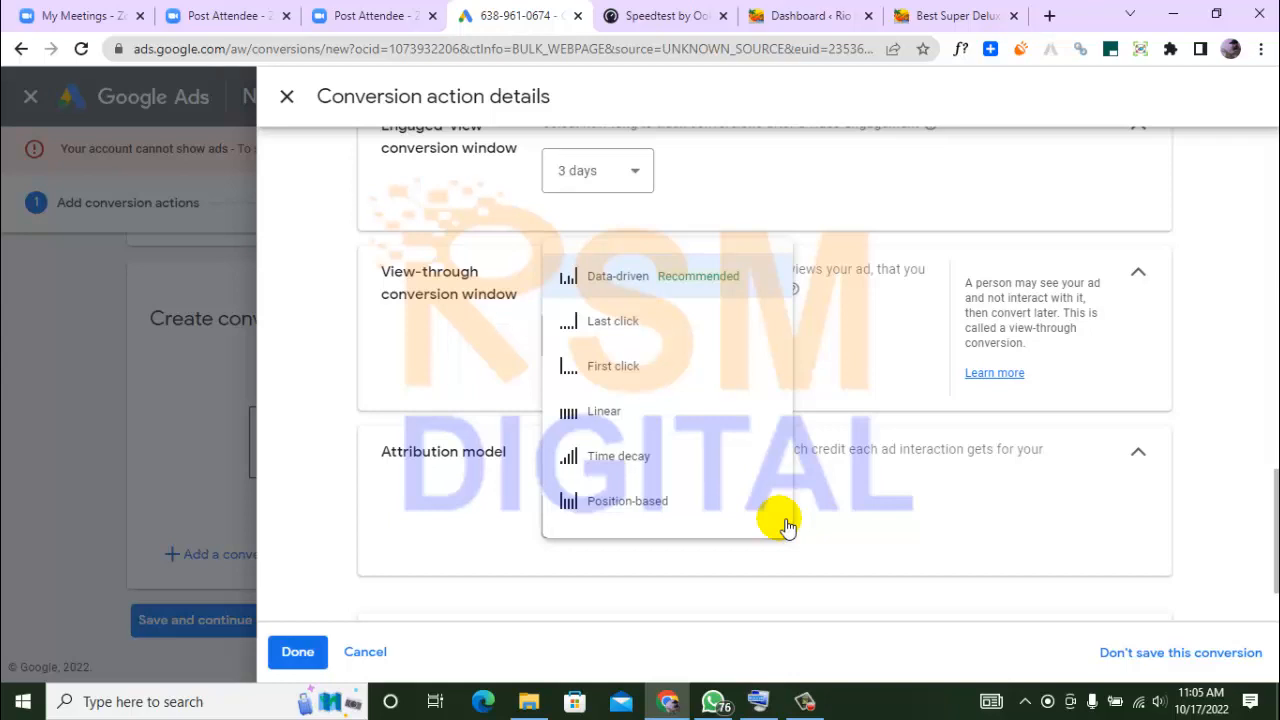
left_click(666, 512)
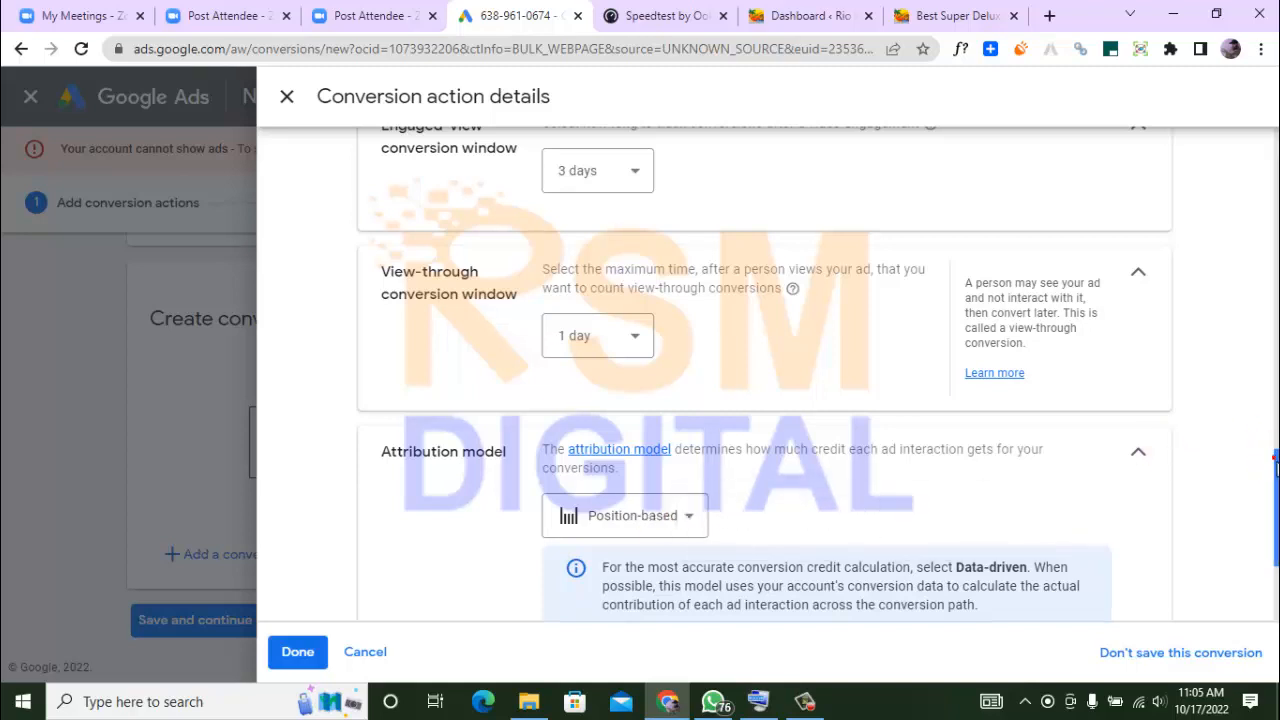
Finish the Page view-super deluxe action details, then save the conversion actions and continue to the tag instructions
scroll(1260, 443, "down", 2)
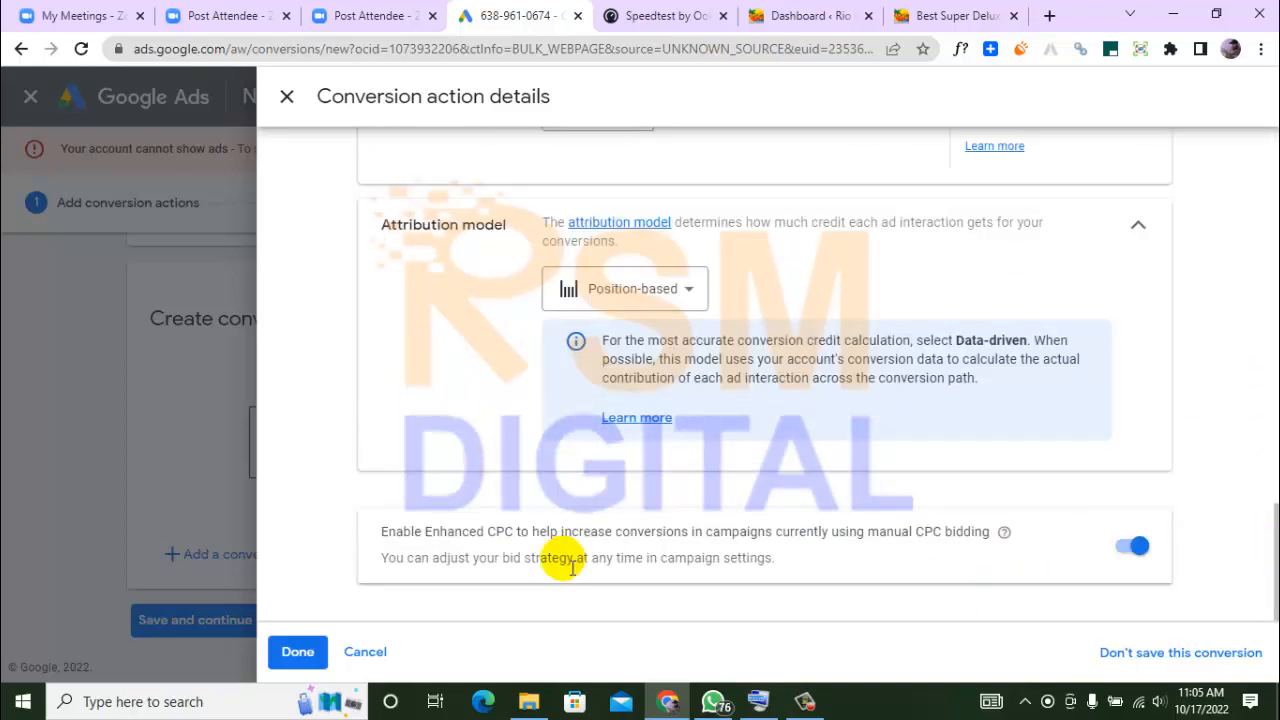
left_click(298, 653)
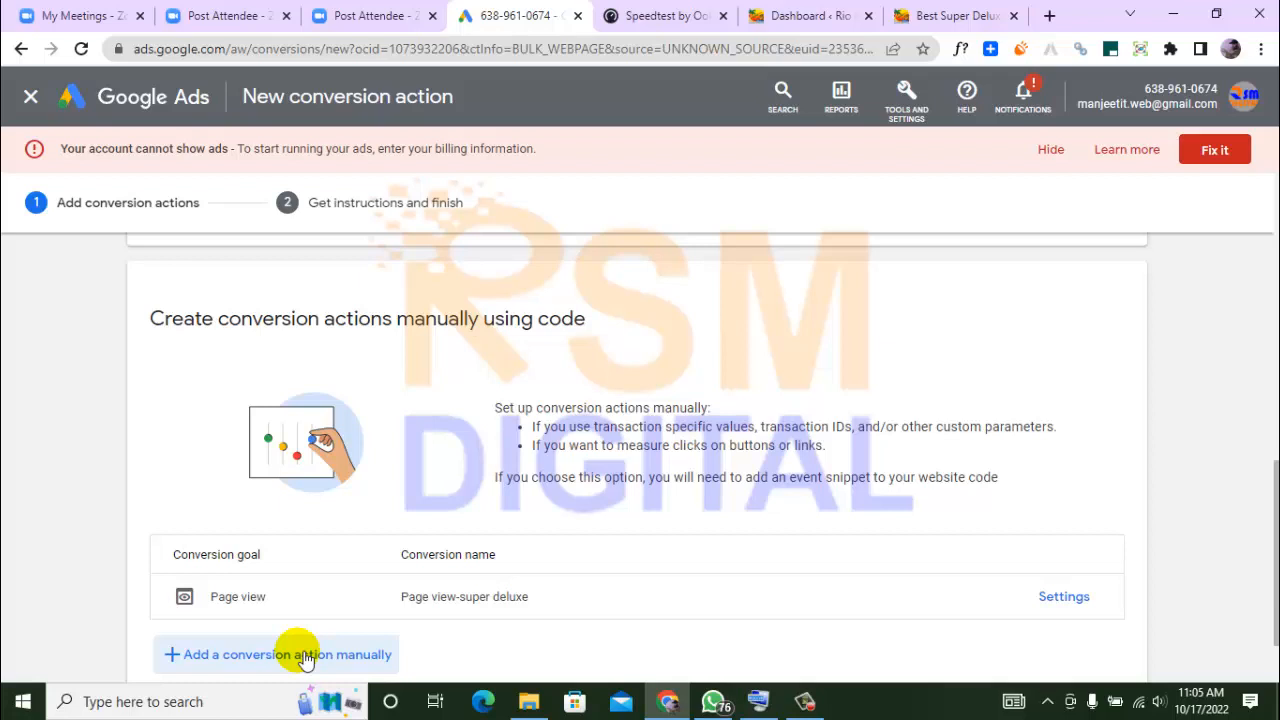
left_click_drag(1276, 473, 1276, 512)
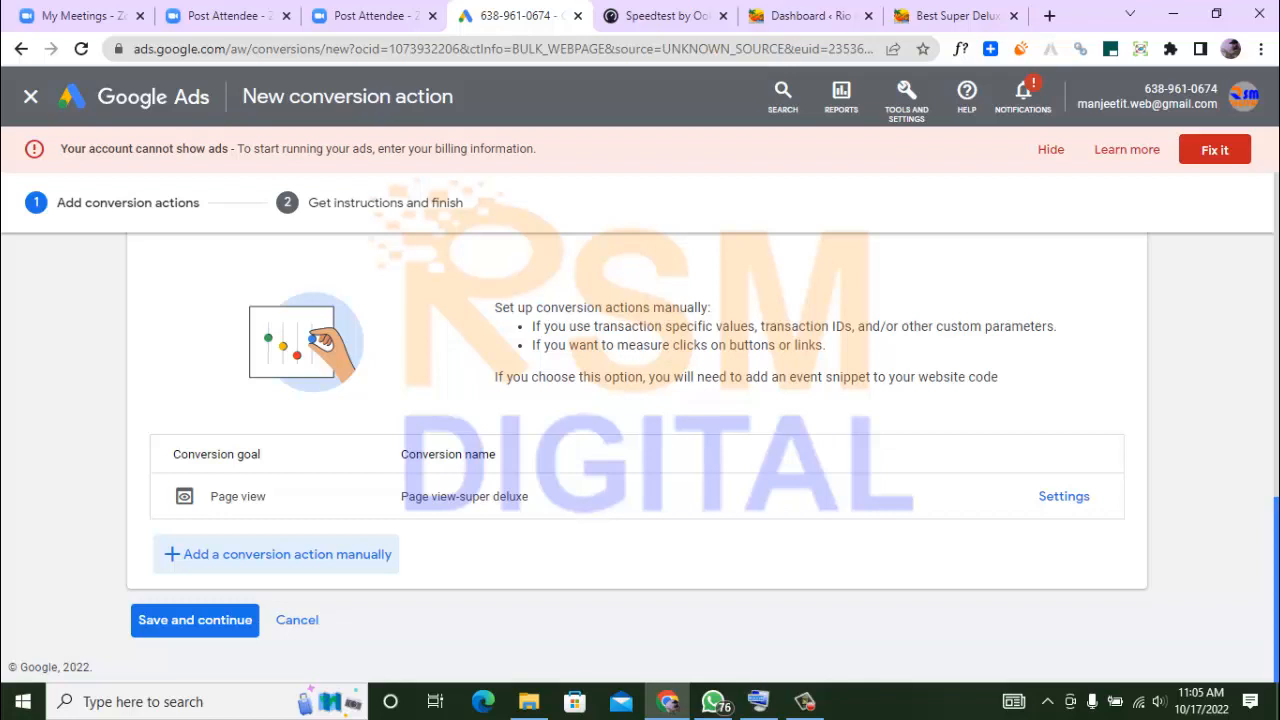
left_click(241, 622)
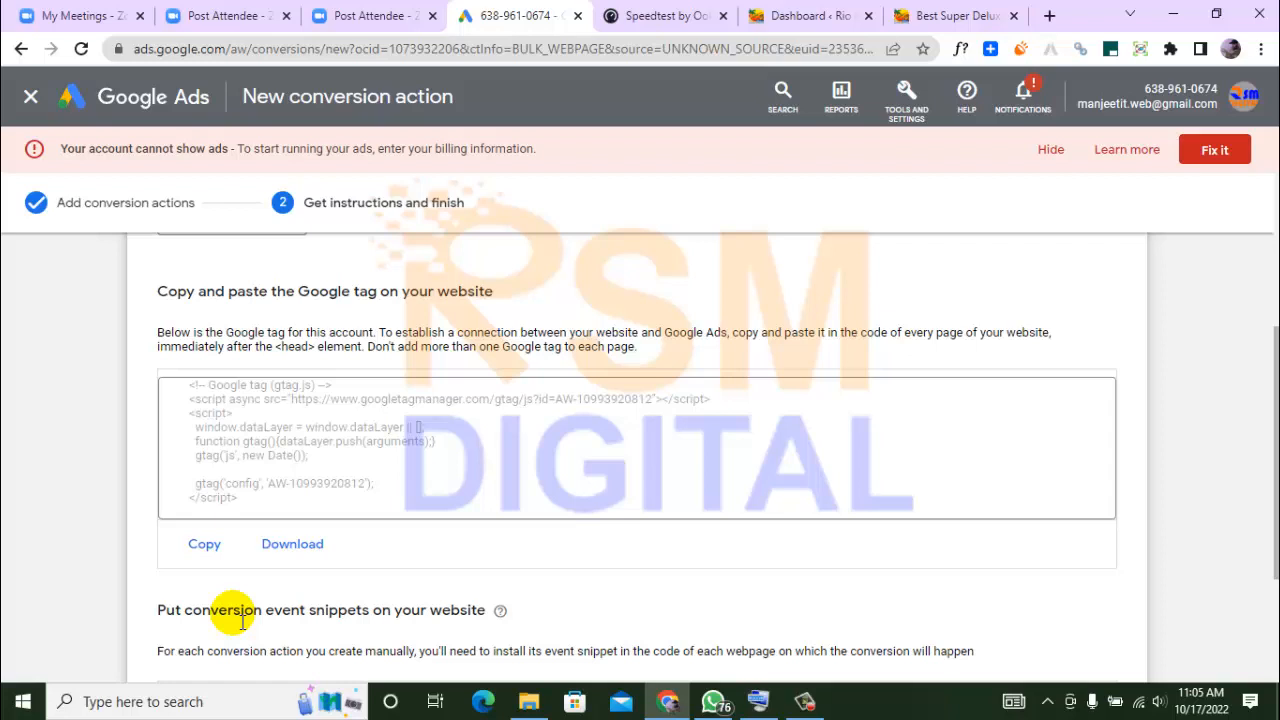
Examine the Google tag and event snippet instructions and the website framework options
left_click(337, 443)
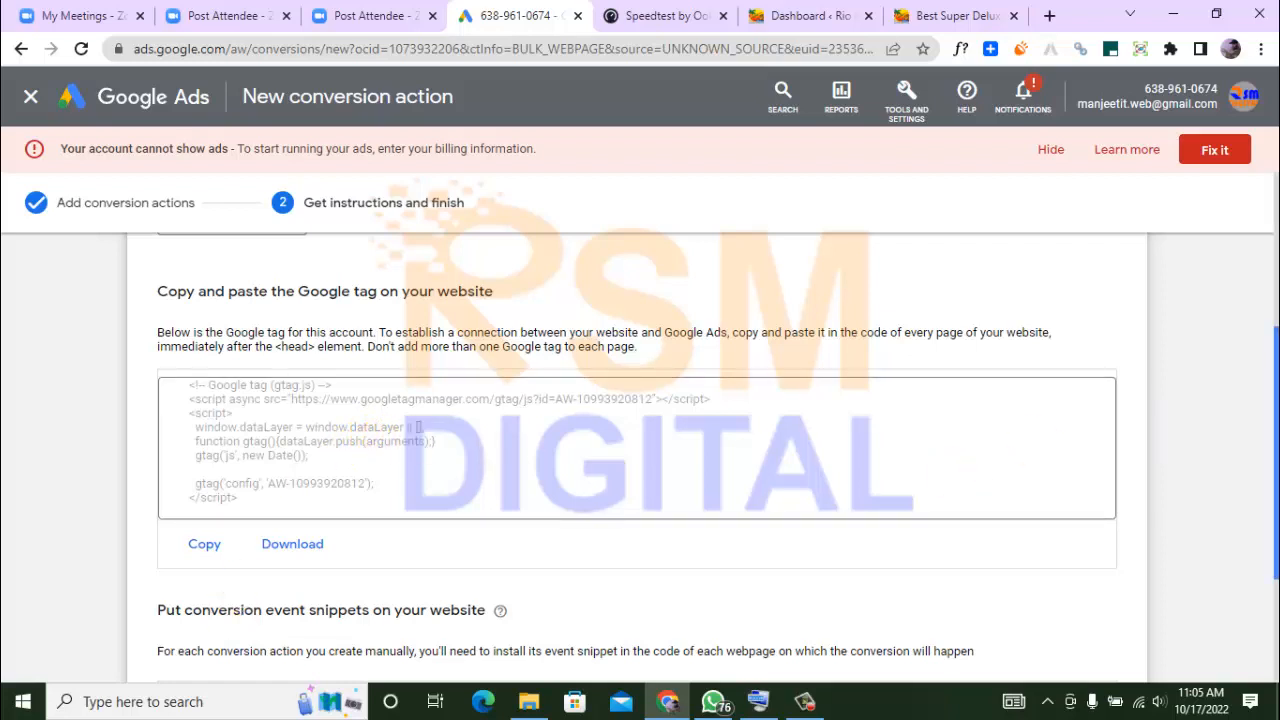
scroll(739, 600, "down", 2)
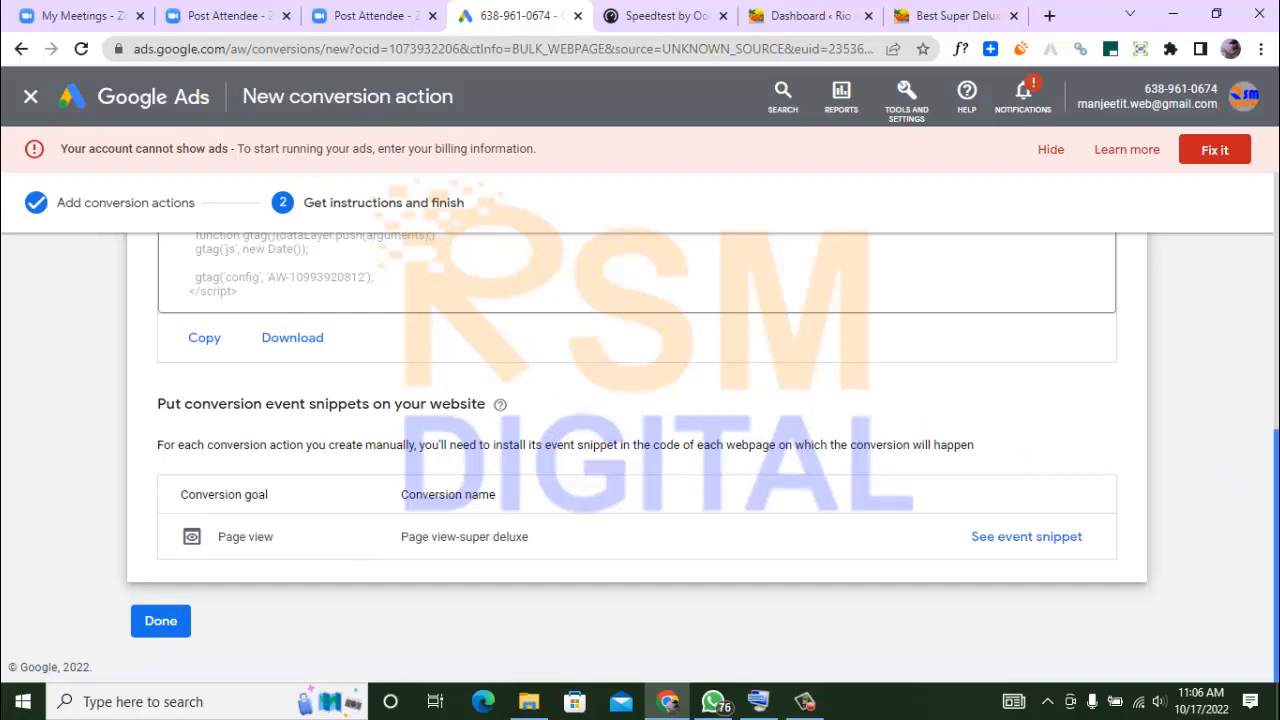
left_click_drag(1266, 484, 1268, 223)
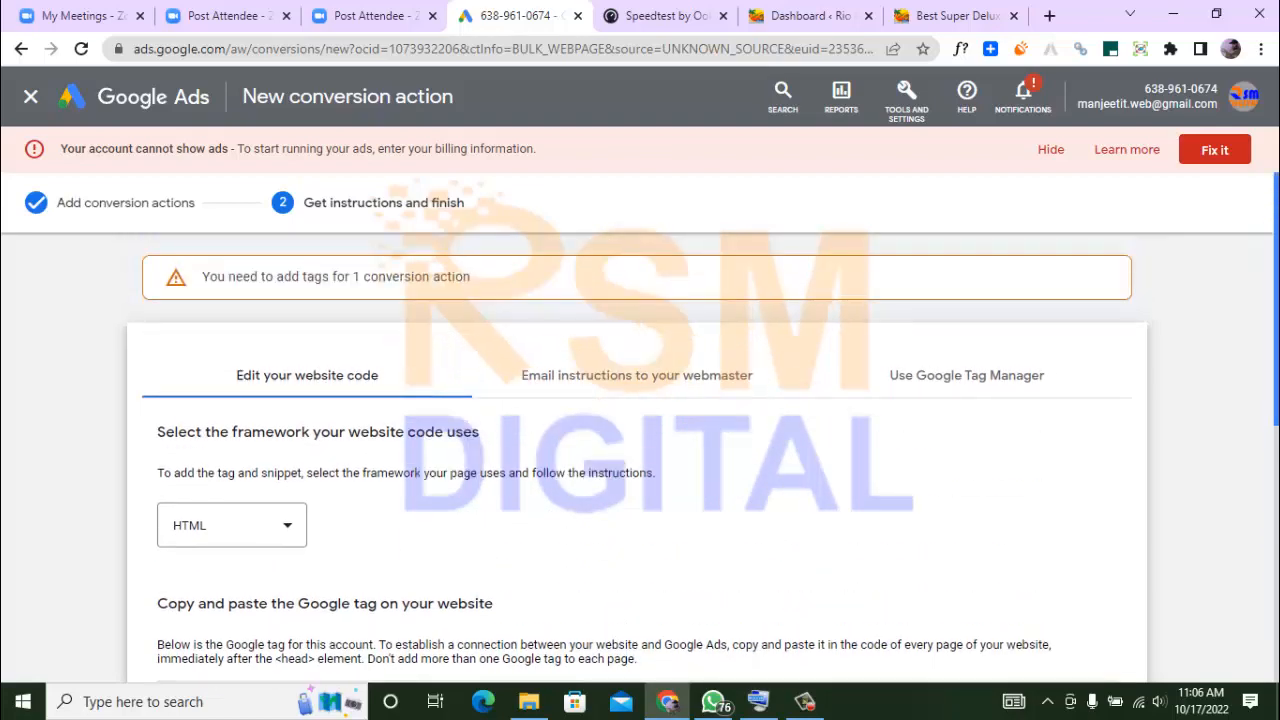
left_click_drag(1268, 223, 1266, 273)
left_click(277, 421)
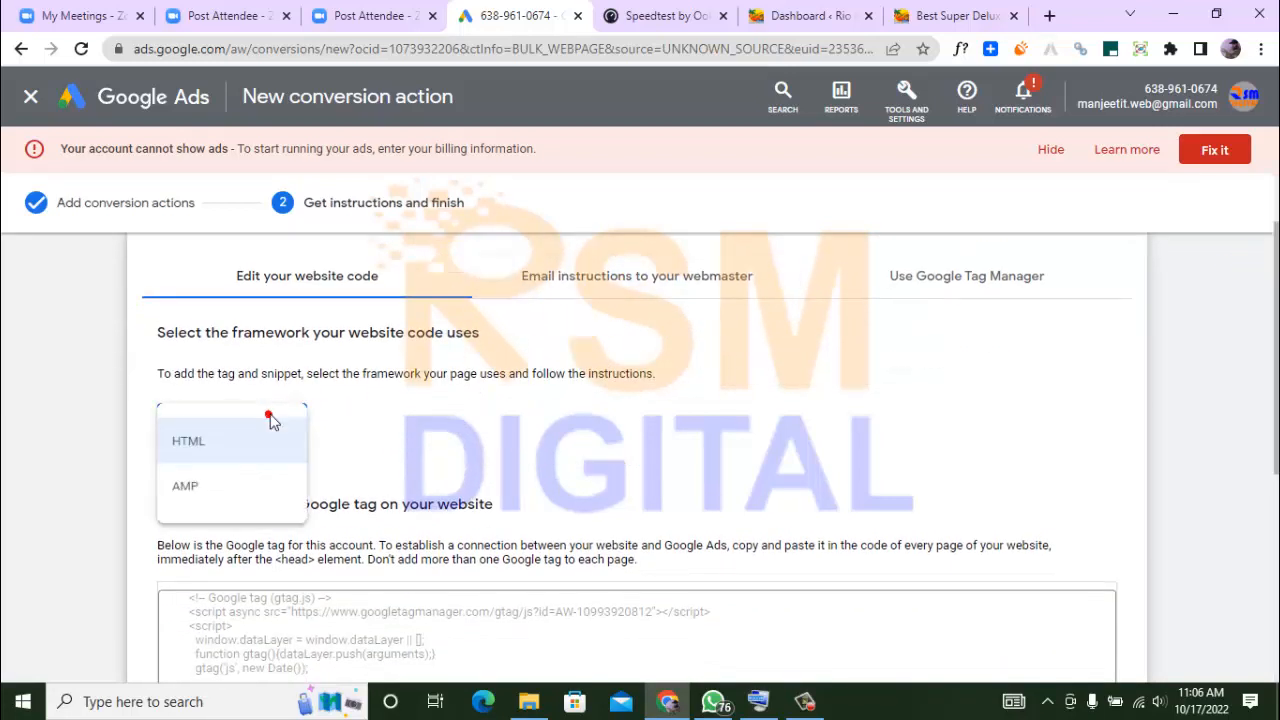
left_click(437, 421)
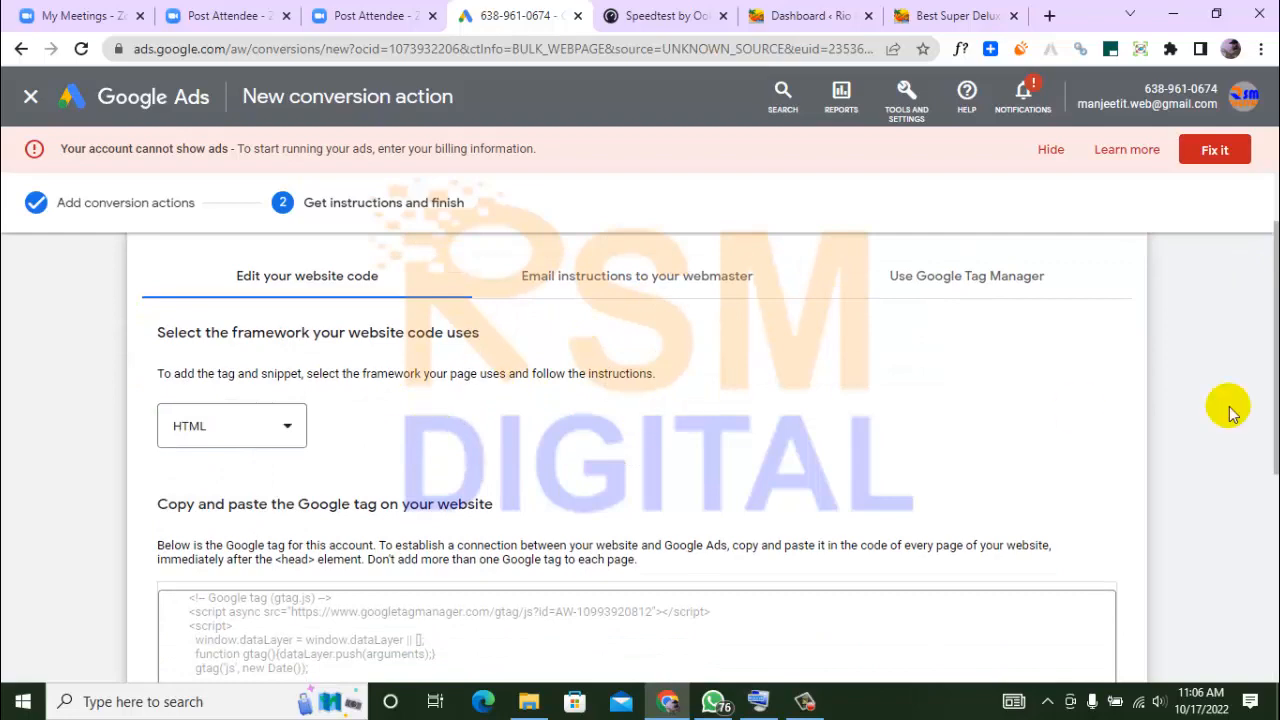
Copy the complete Google tag code for the website
left_click_drag(1277, 311, 1276, 398)
left_click(405, 500)
triple_click(405, 500)
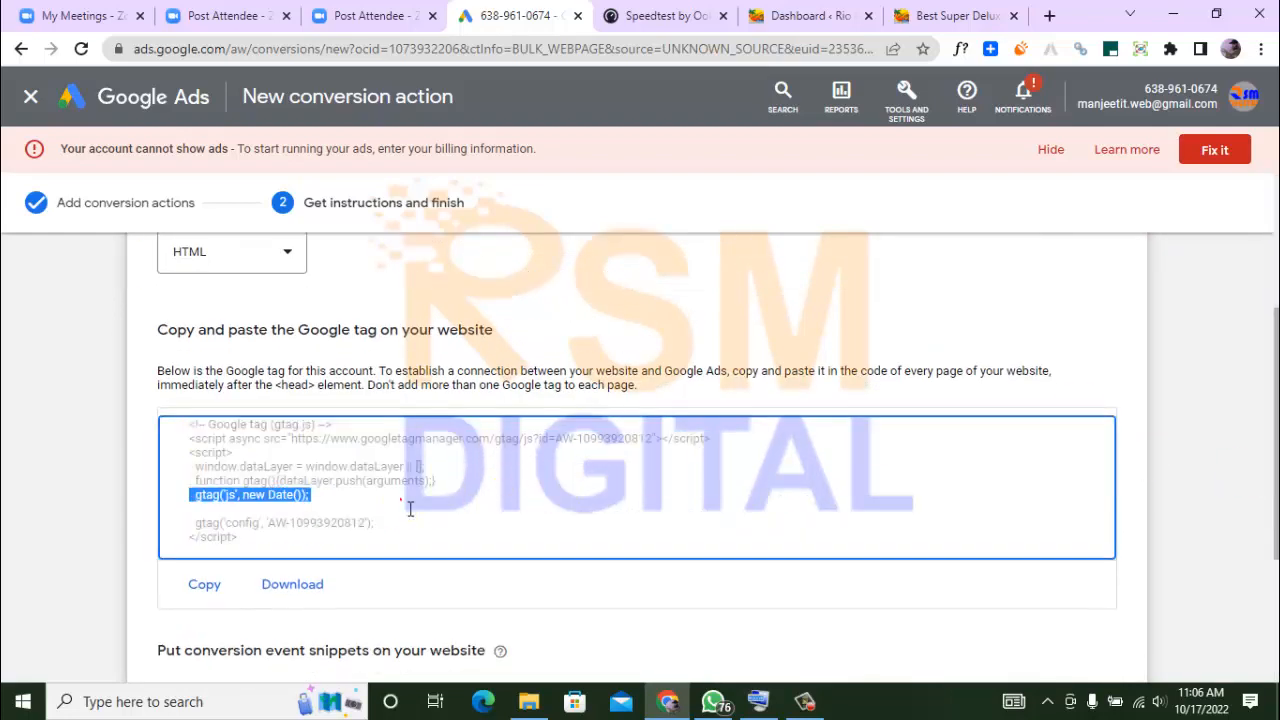
key("ctrl+a")
left_click(210, 588)
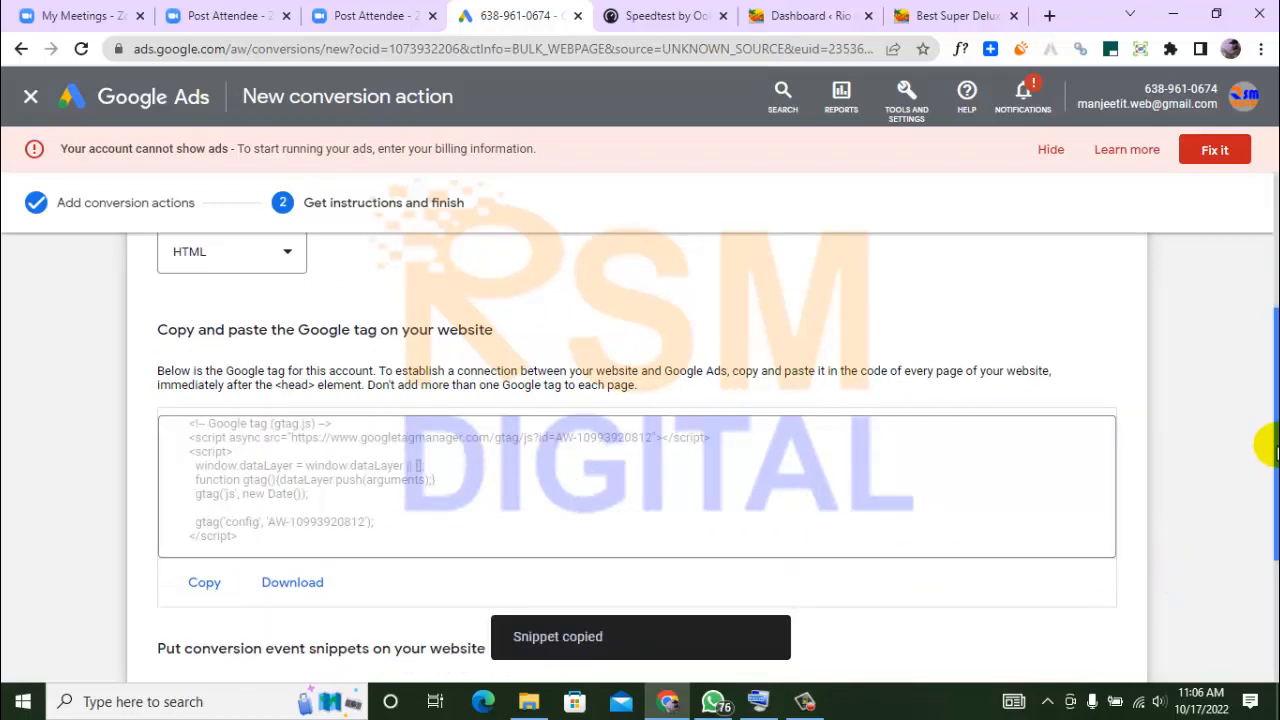
Switch to the WordPress dashboard of services.rsm-digital.com and open the page for adding new plugins
left_click_drag(1277, 447, 1277, 469)
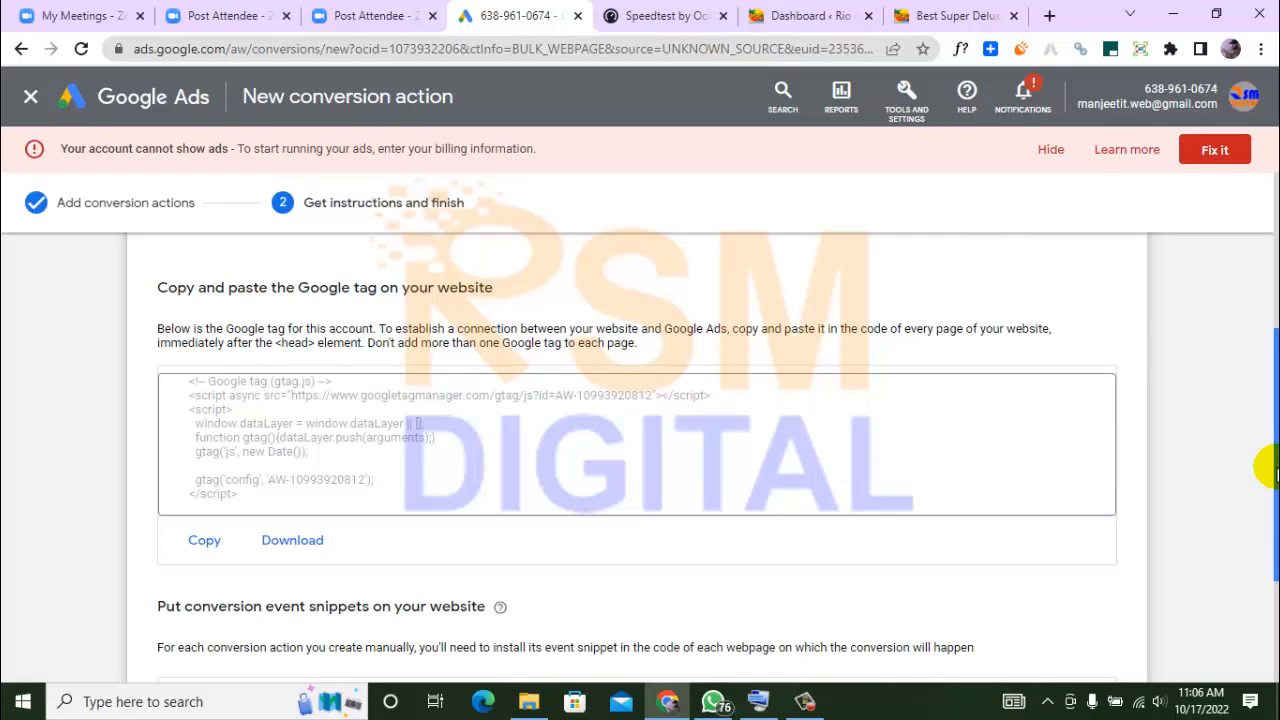
left_click(935, 12)
left_click(810, 14)
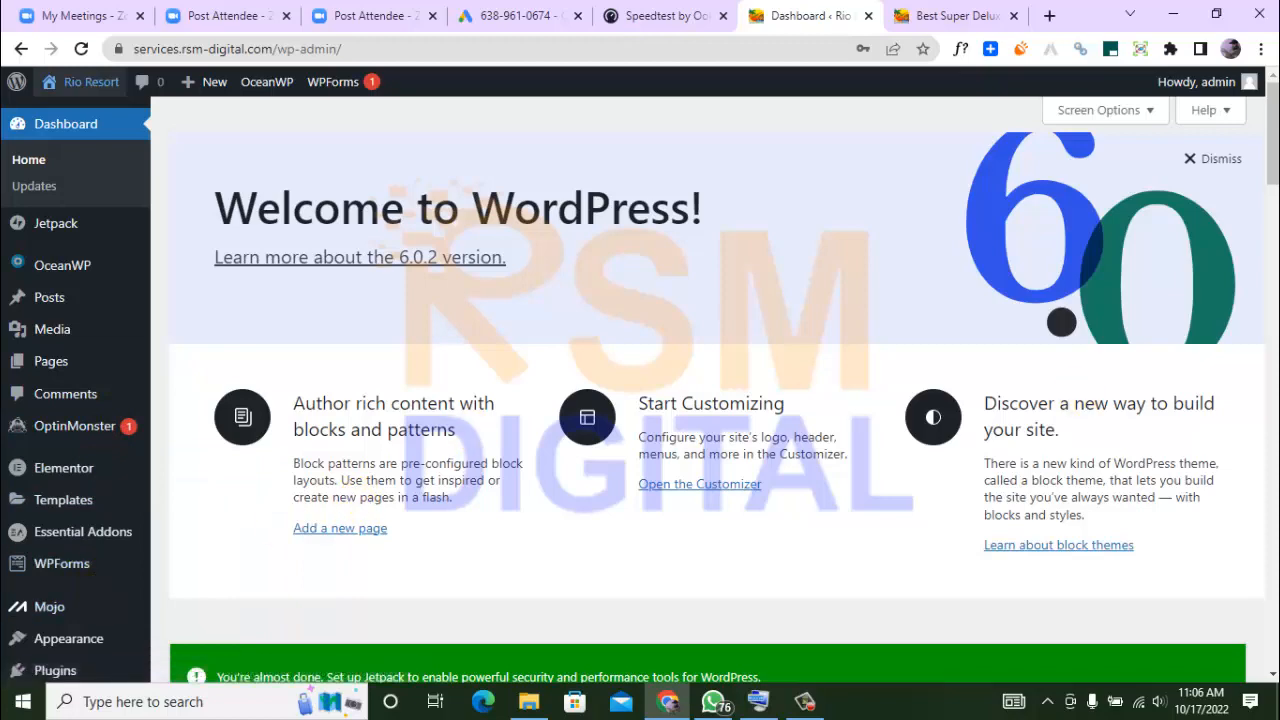
scroll(1266, 192, "down", 4)
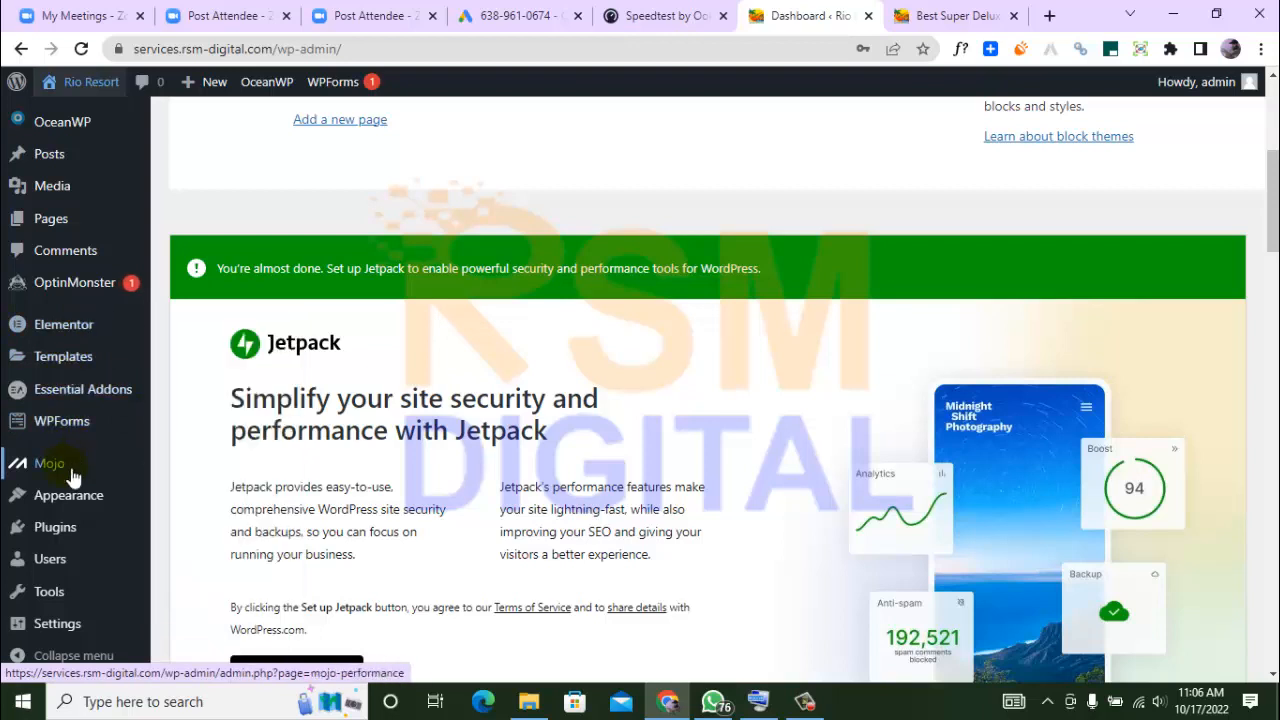
mouse_move(51, 529)
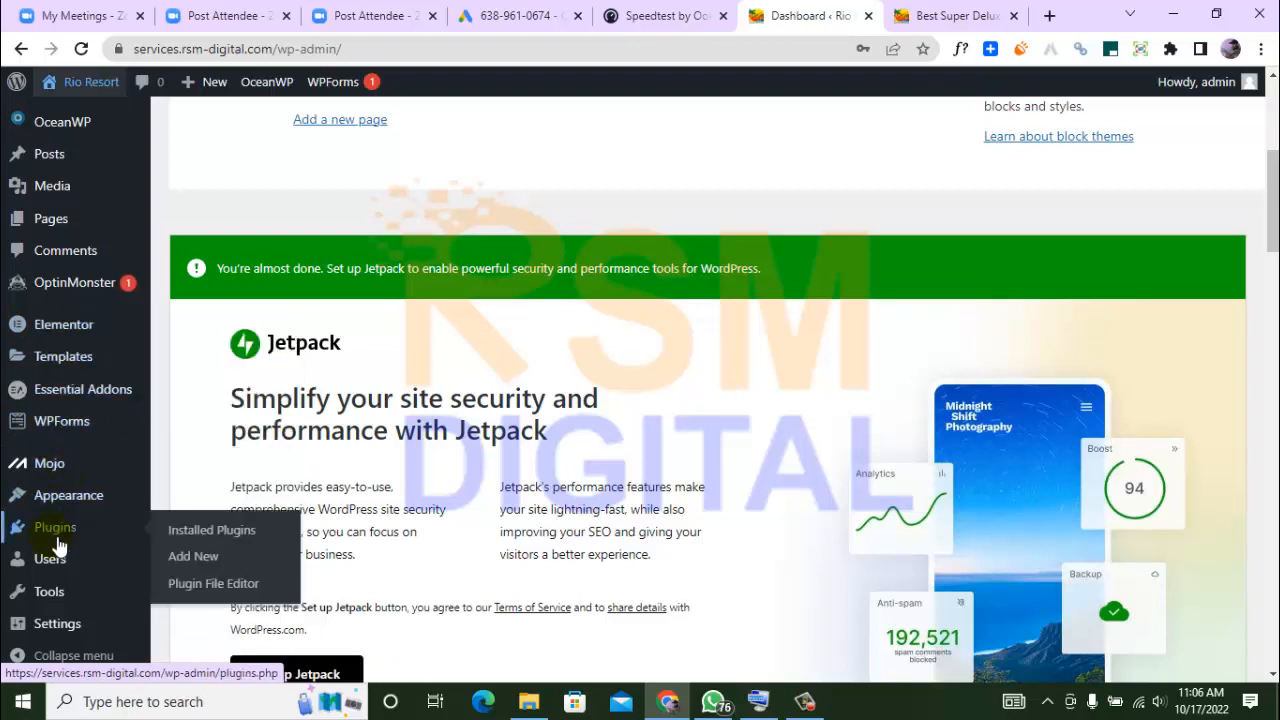
left_click(181, 561)
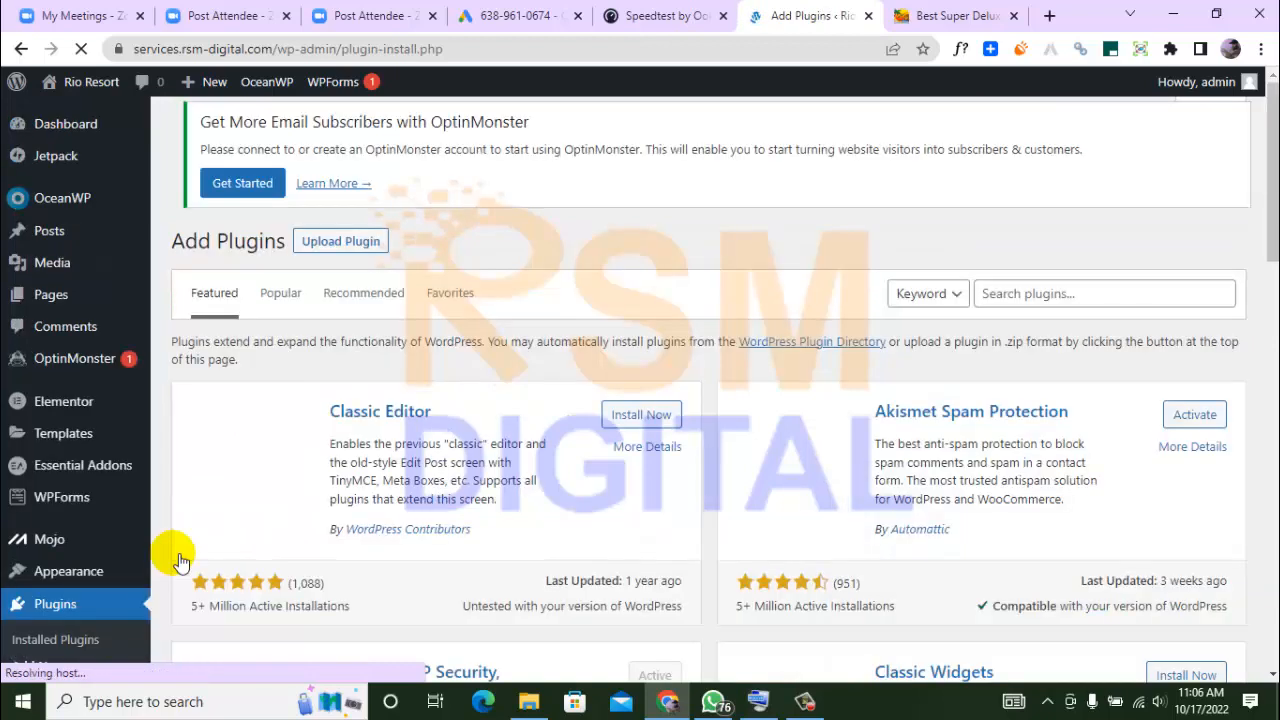
Search the plugin directory for "header footer script inserter" and install Head and Footer Scripts Inserter
left_click(1053, 306)
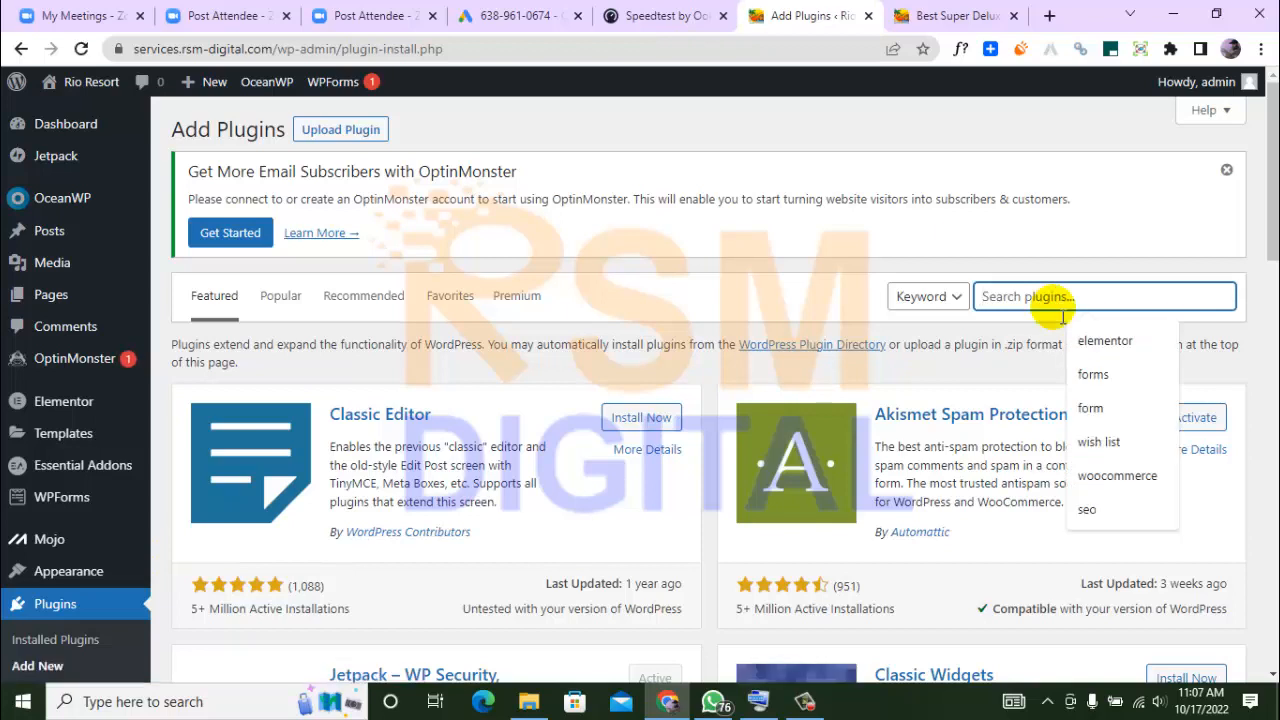
type("hear")
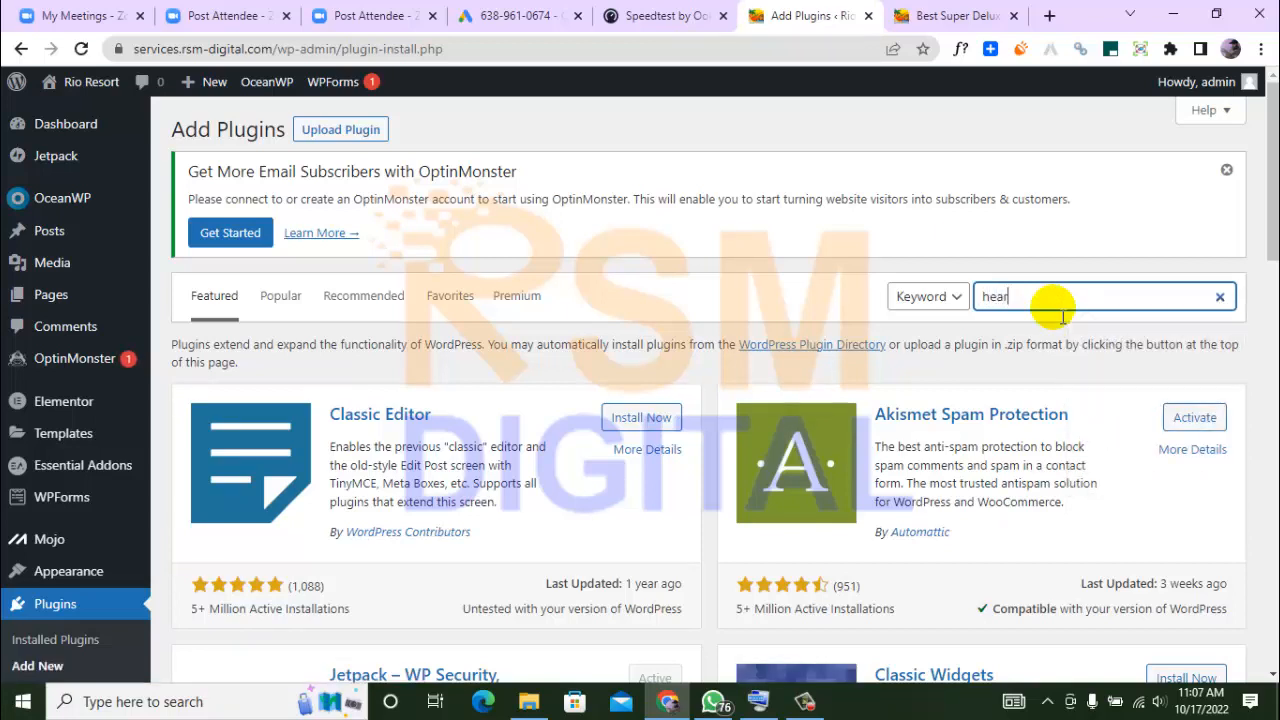
key("BackSpace")
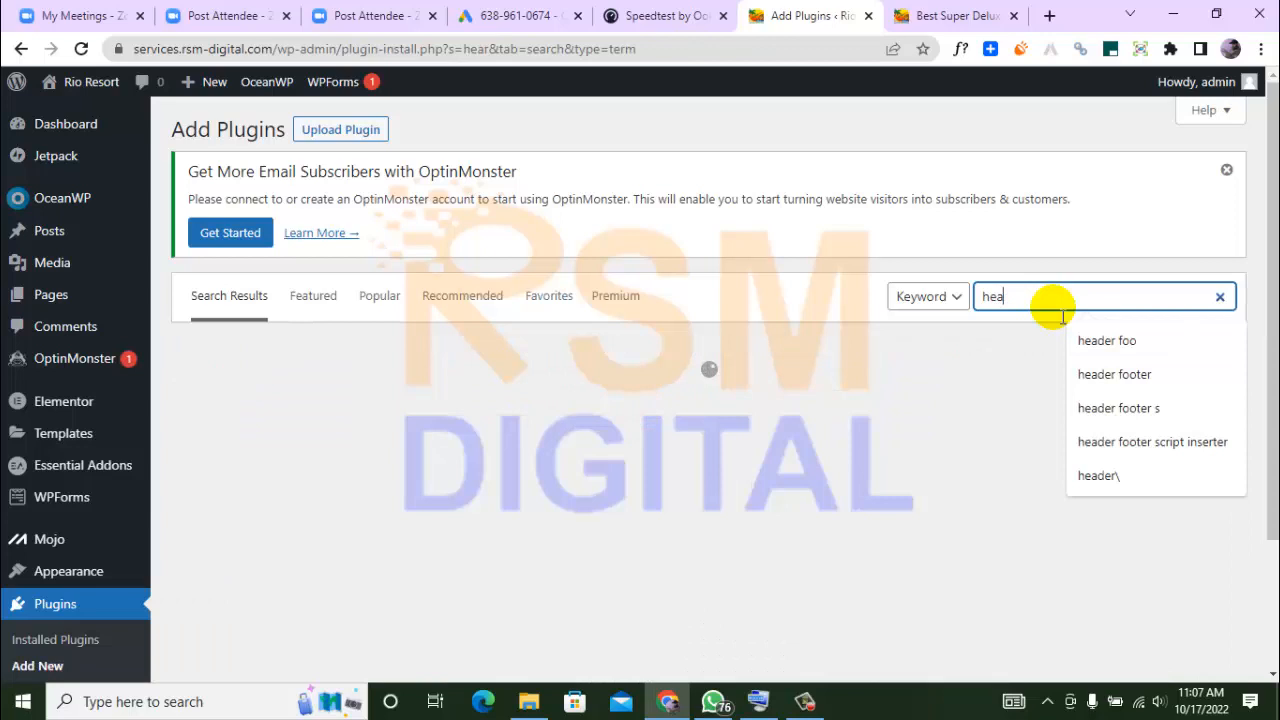
type("der foot")
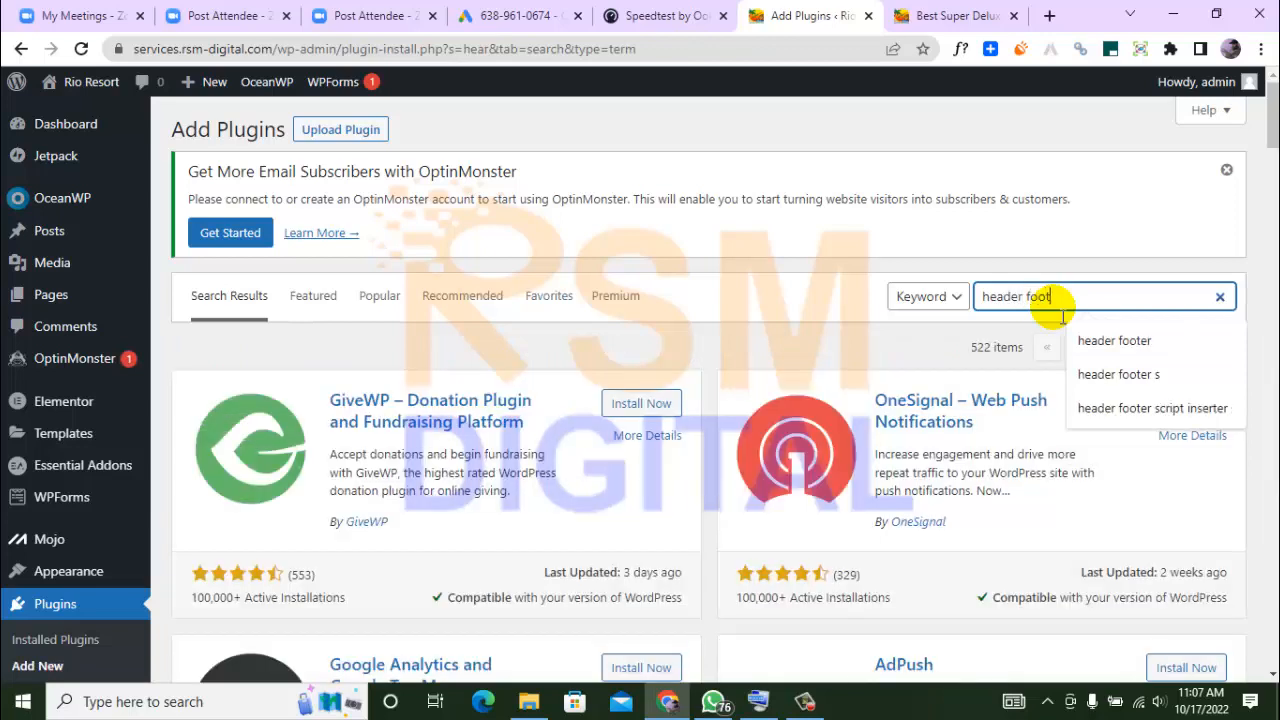
type("er sc")
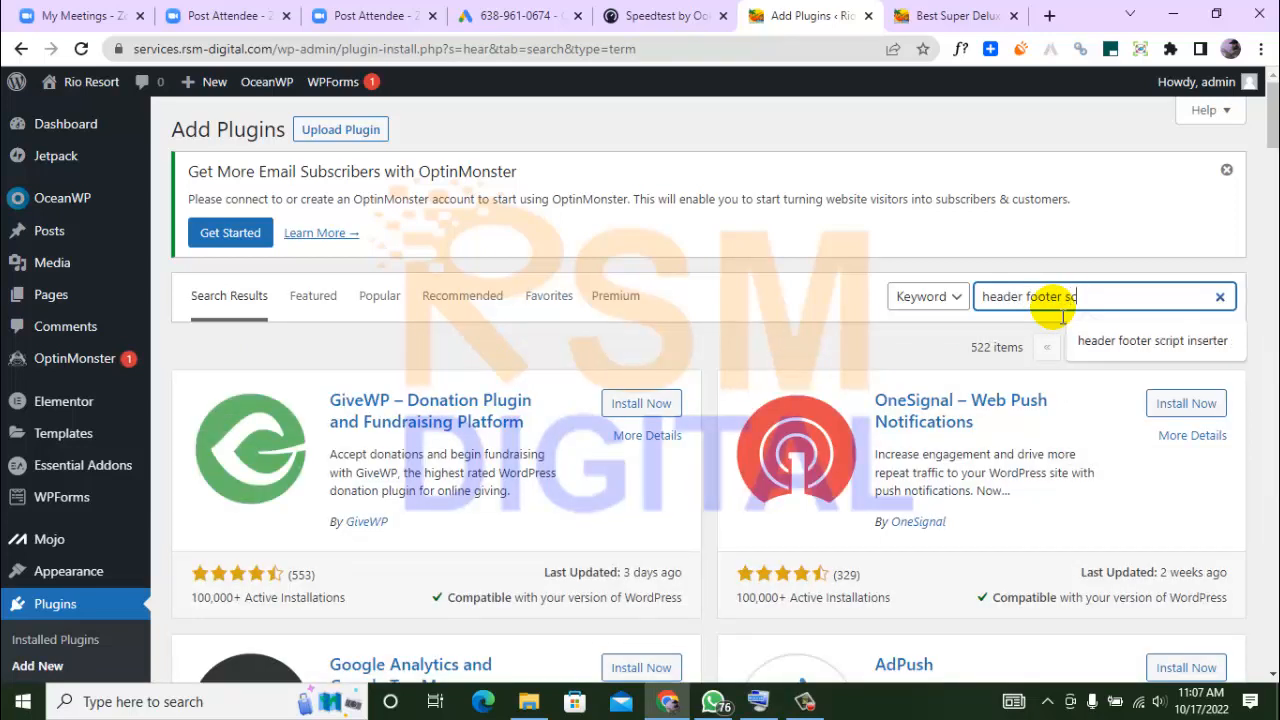
type("ript")
key("Down")
key("Return")
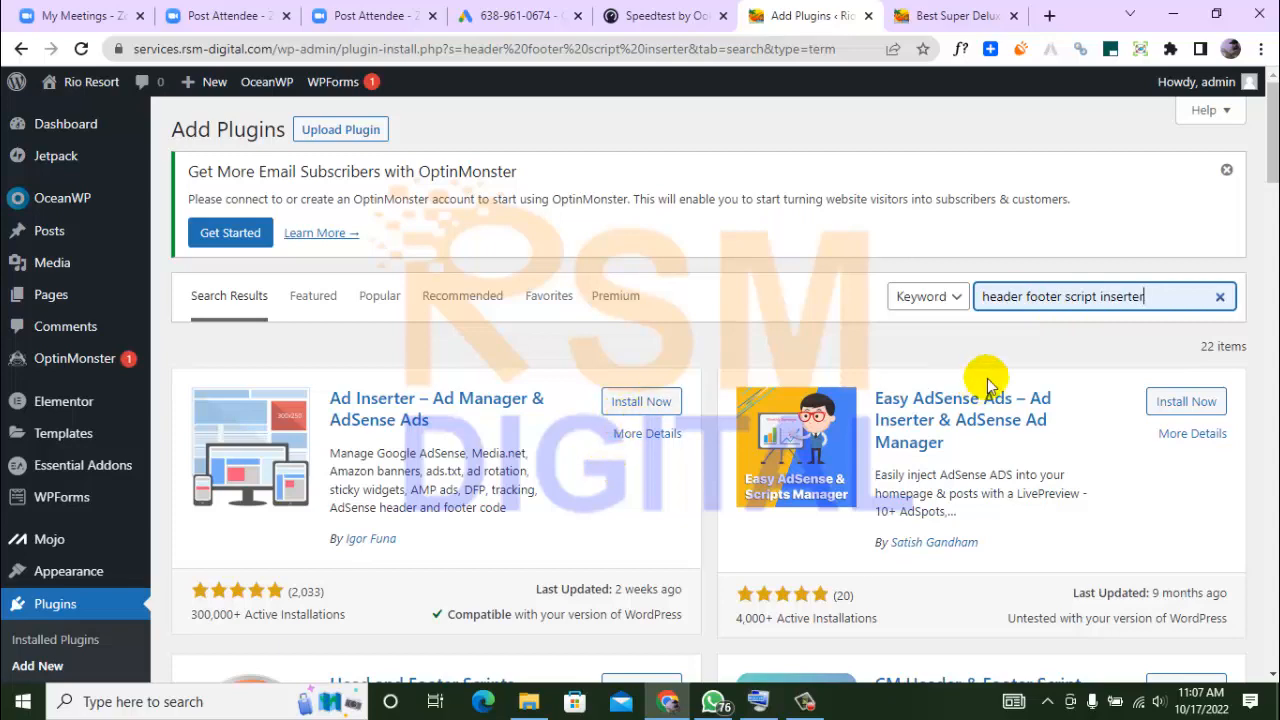
left_click_drag(1272, 166, 1272, 212)
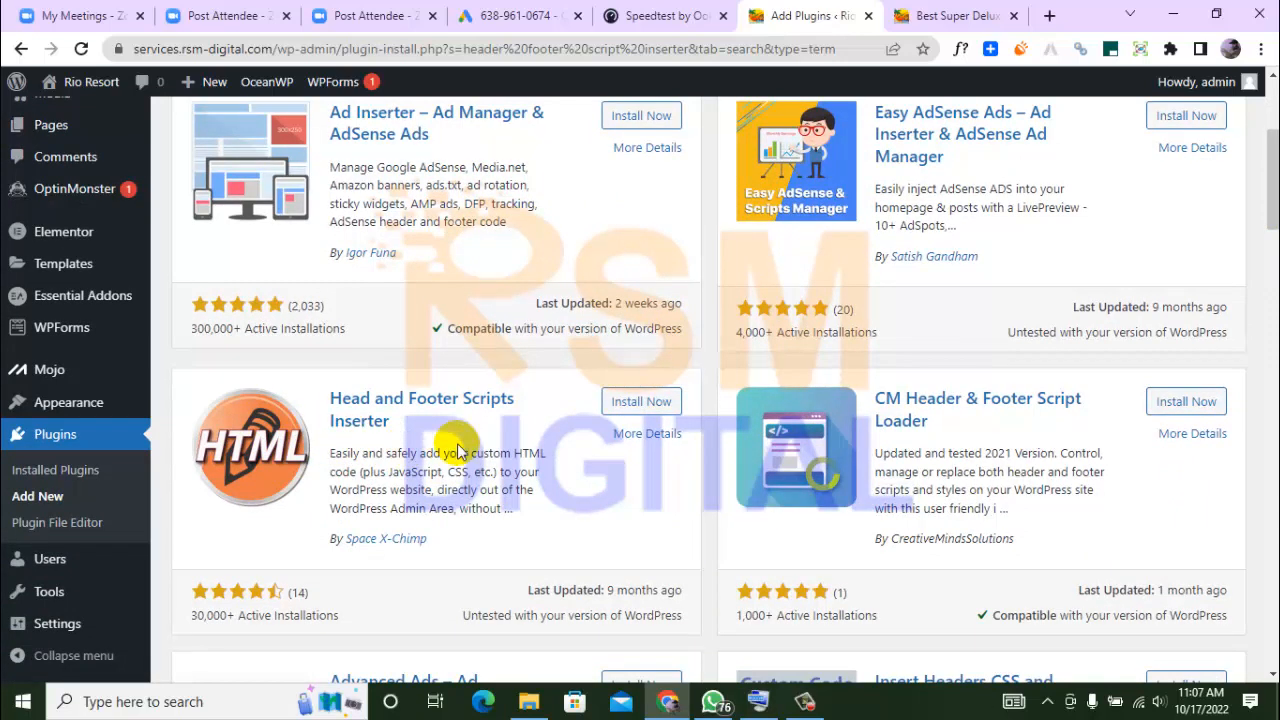
left_click(654, 404)
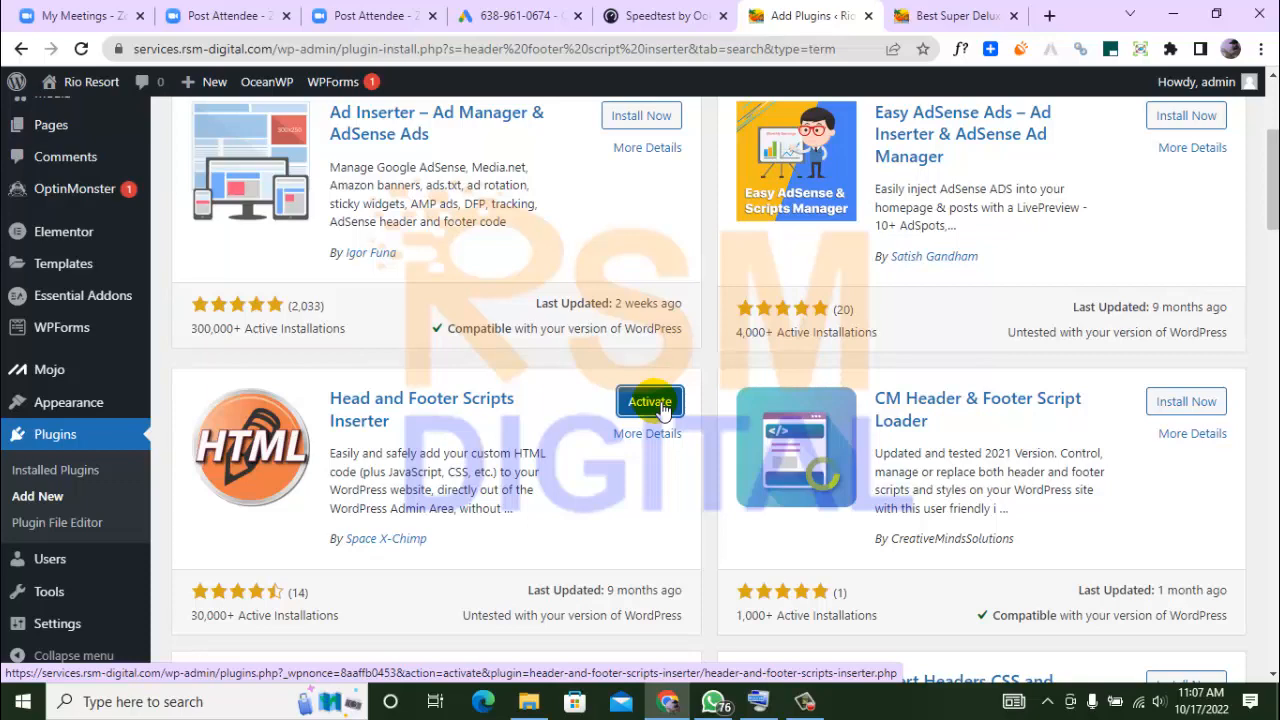
Search the plugin directory for "script n styles", then install and activate the Scripts n Styles plugin
scroll(1275, 155, "up", 3)
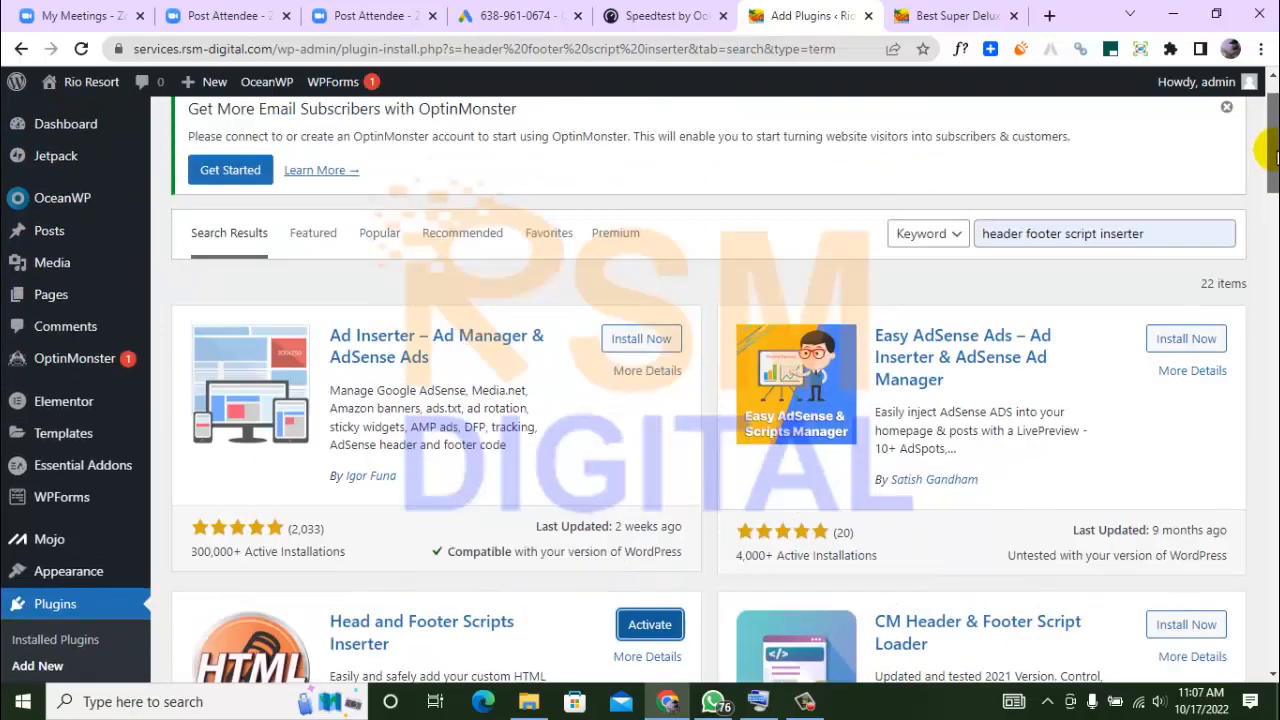
left_click_drag(1275, 155, 1275, 135)
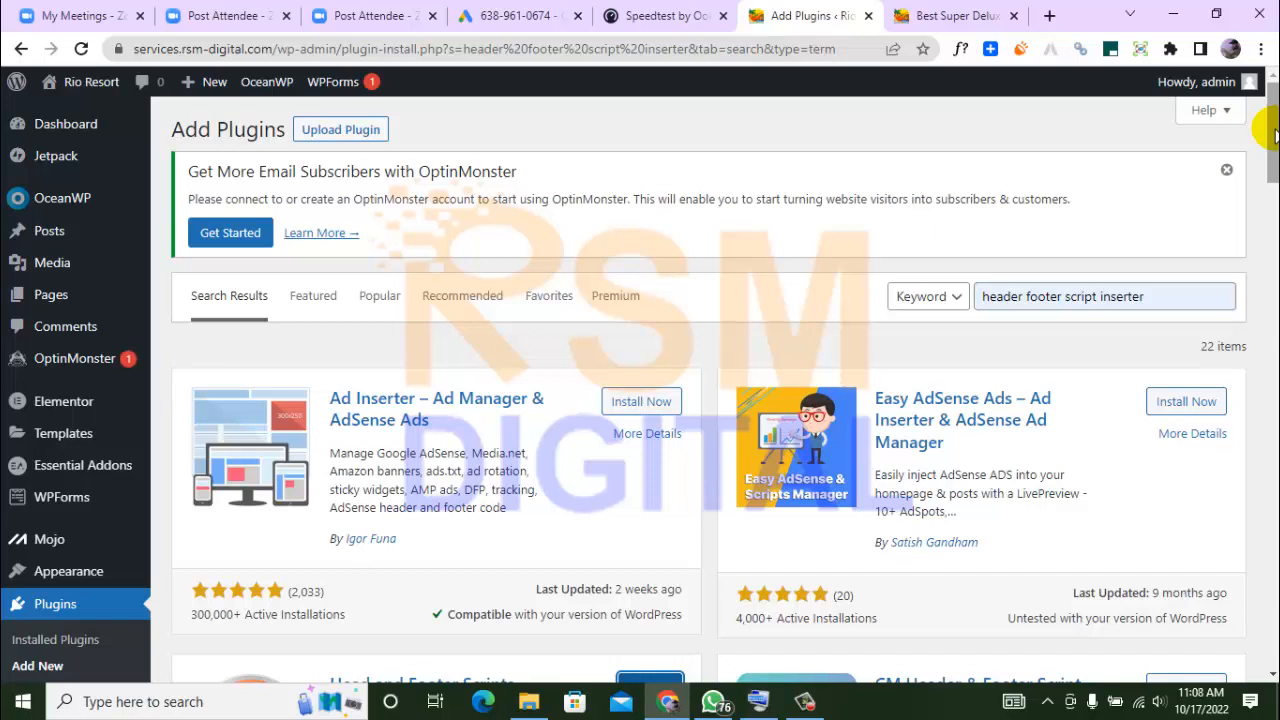
left_click(1062, 295)
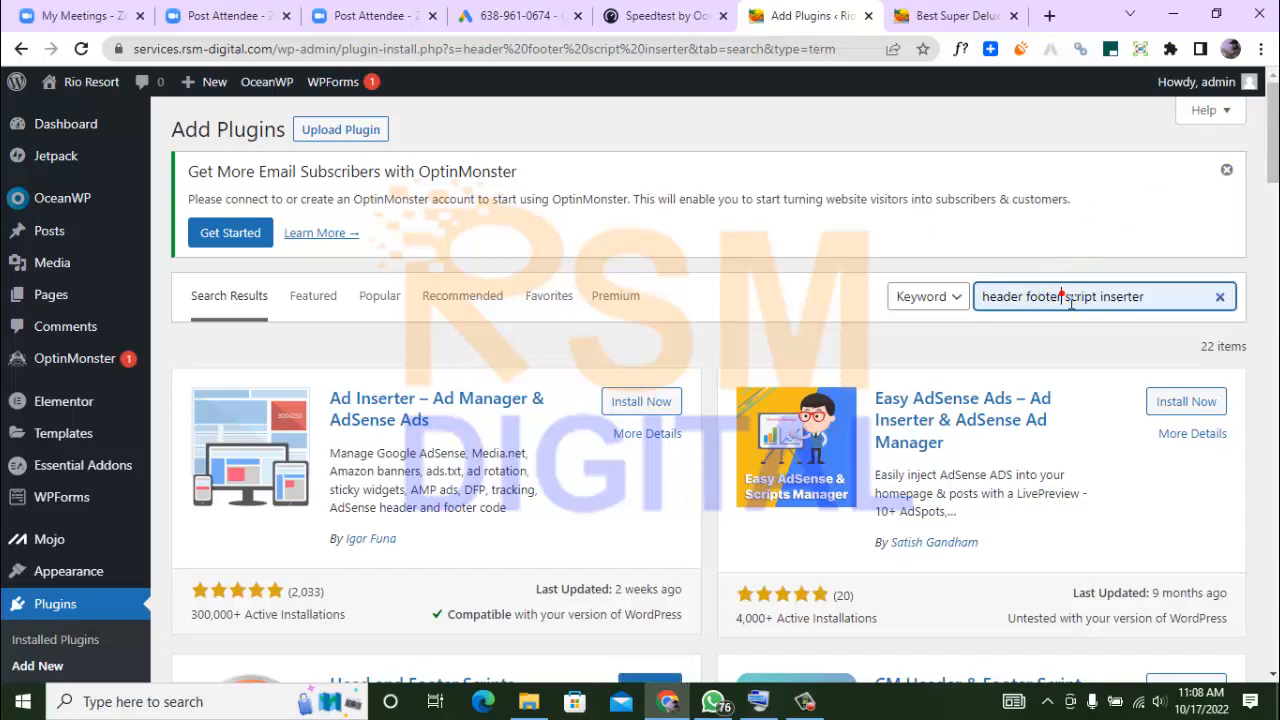
left_click_drag(1145, 296, 973, 302)
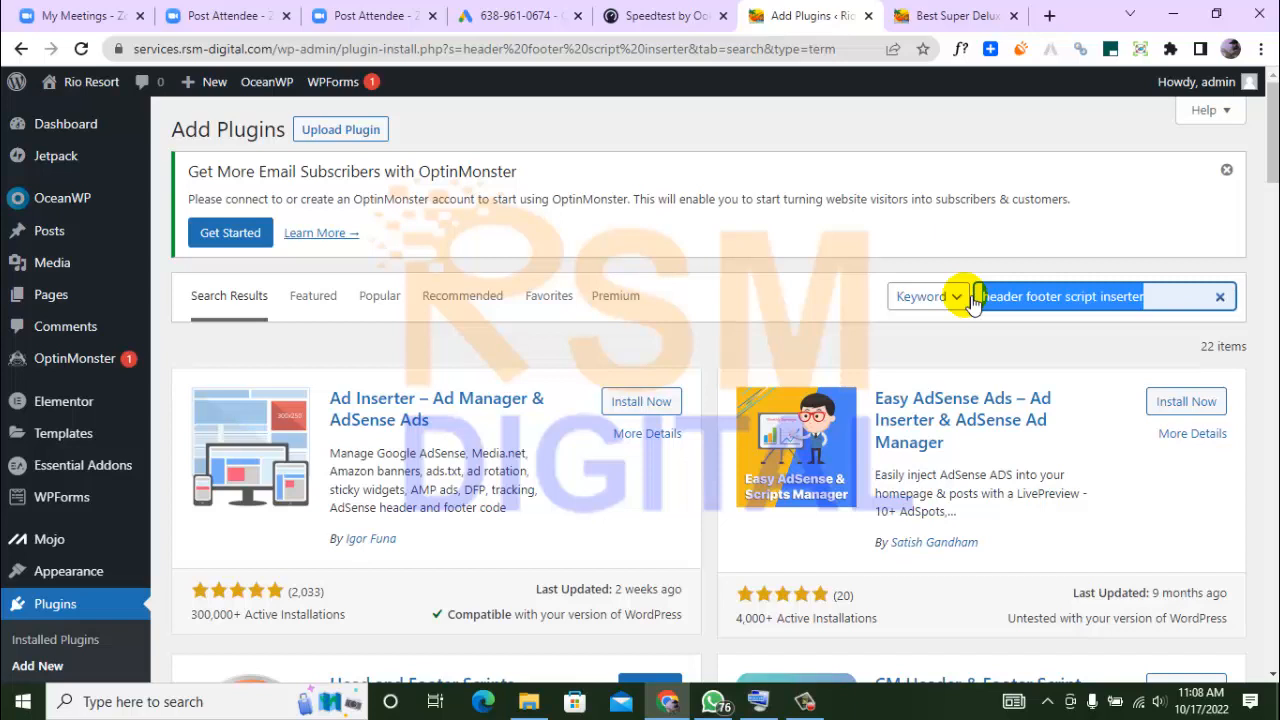
type("scr")
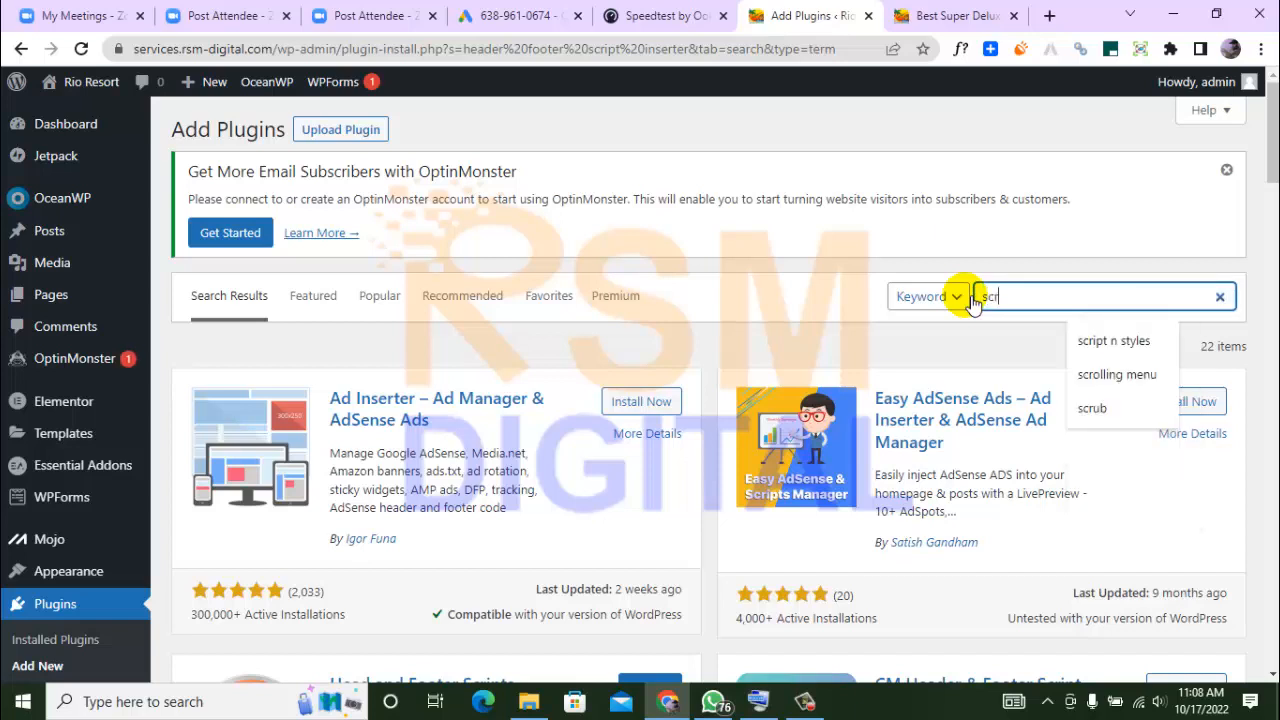
type("ipt n")
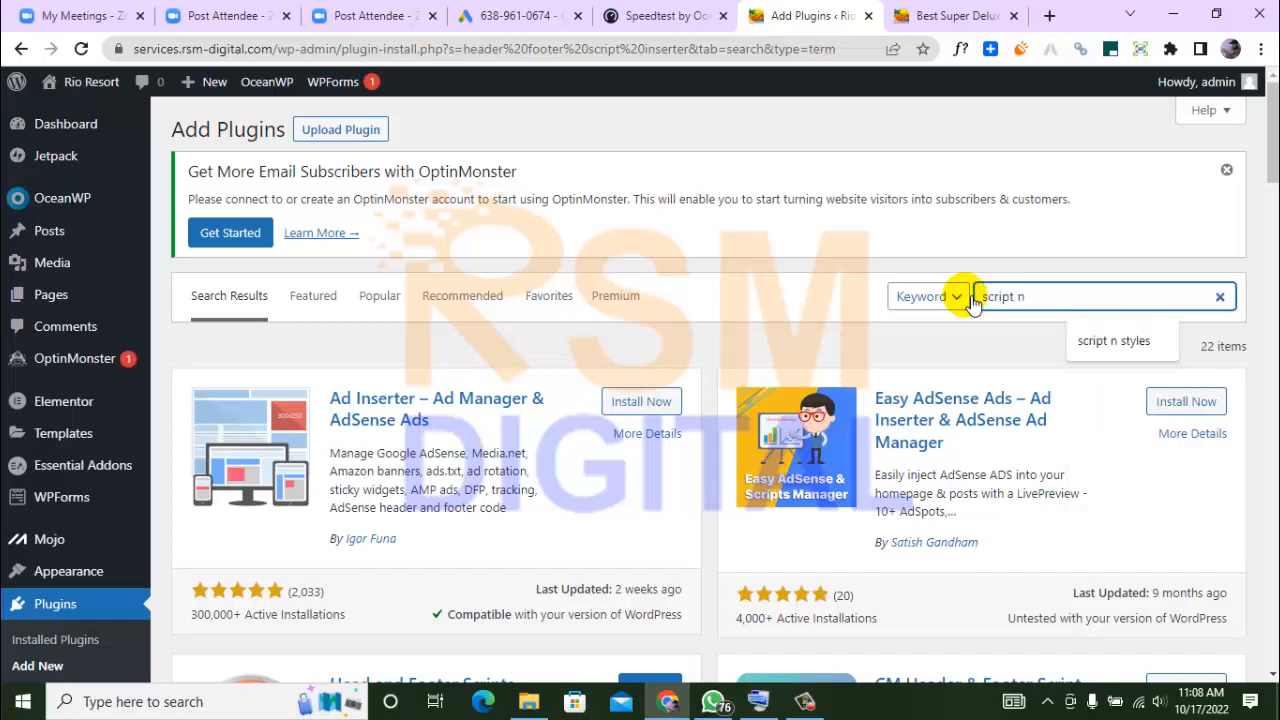
type(" styles")
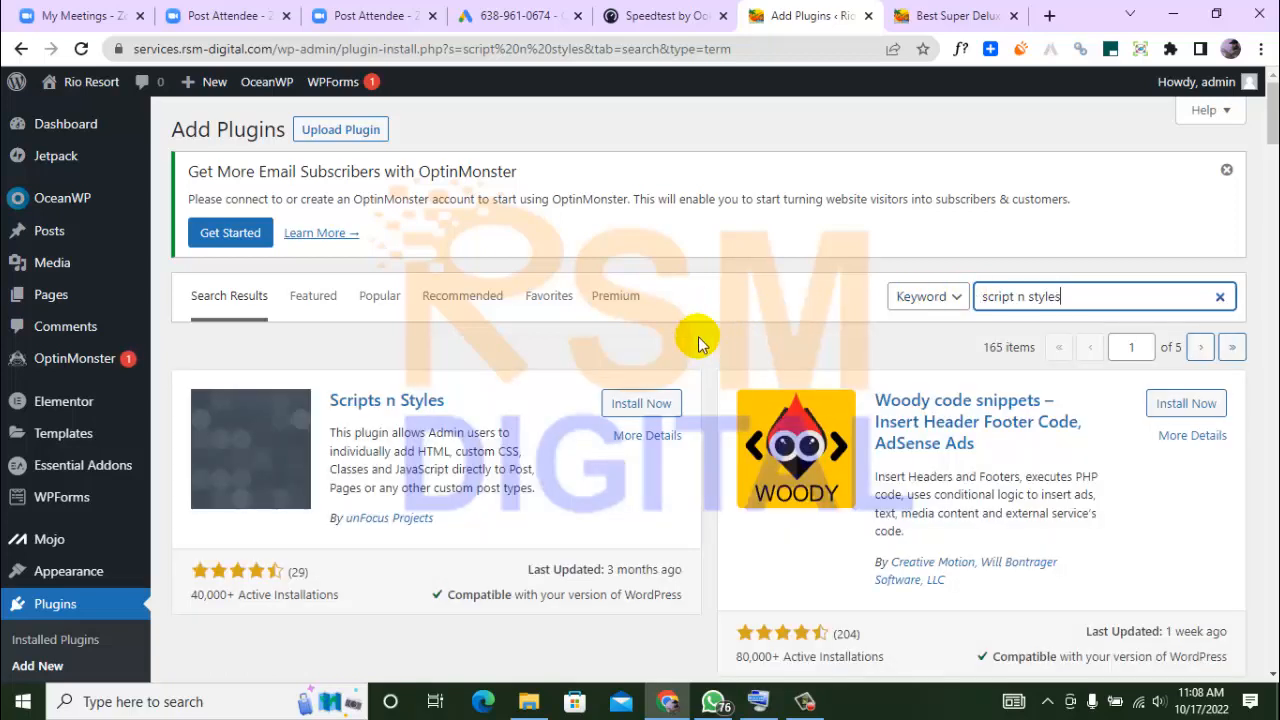
left_click(641, 404)
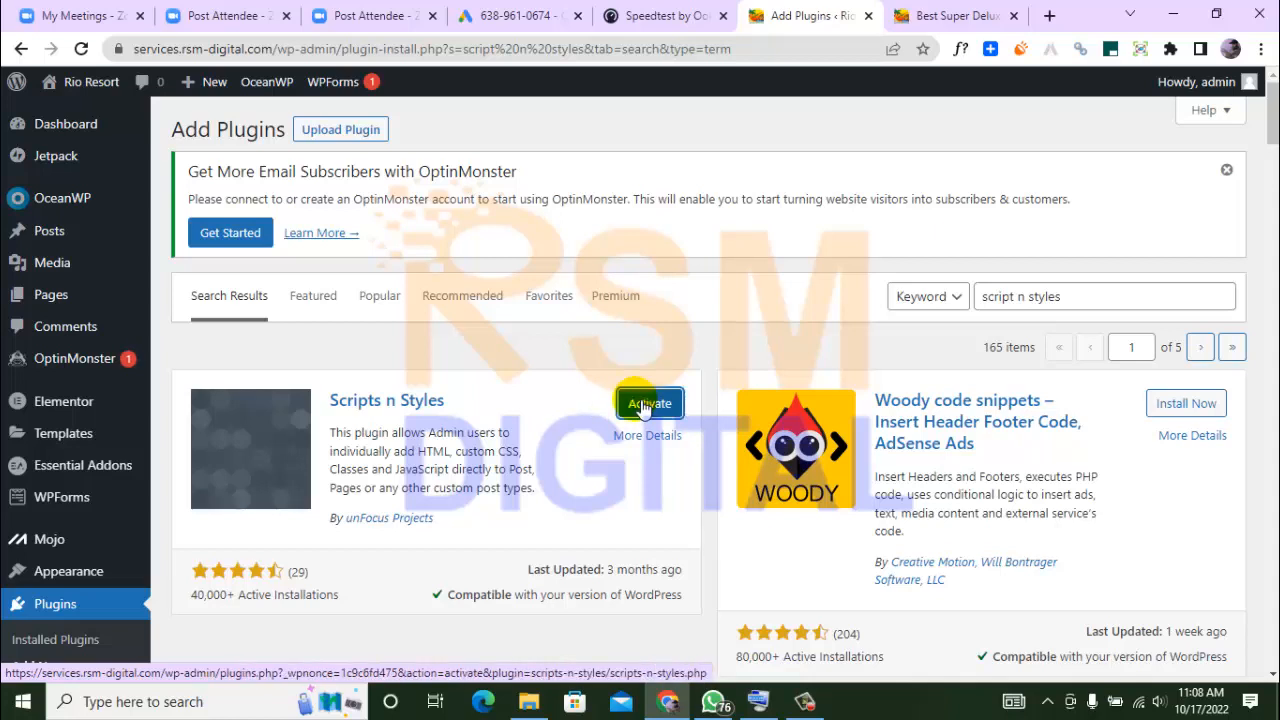
left_click(641, 408)
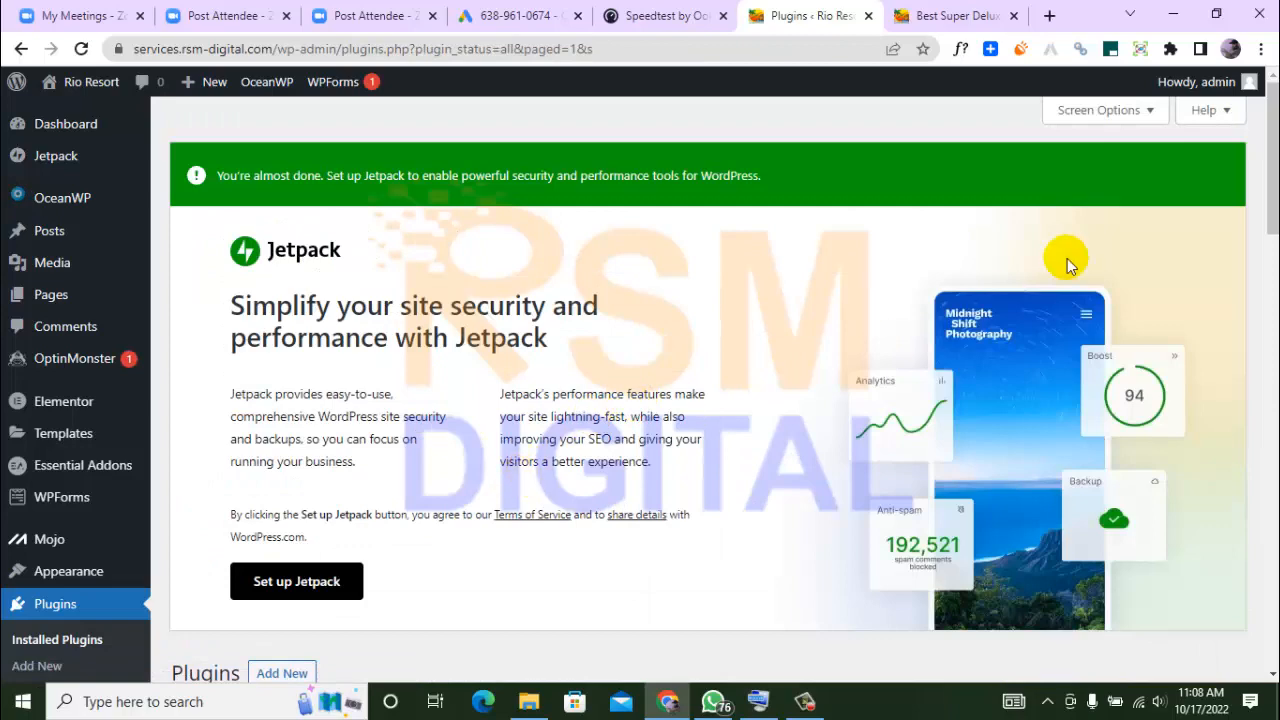
Activate the Head and Footer Scripts Inserter plugin from the list of installed plugins
scroll(1270, 200, "down", 2)
scroll(1268, 240, "down", 3)
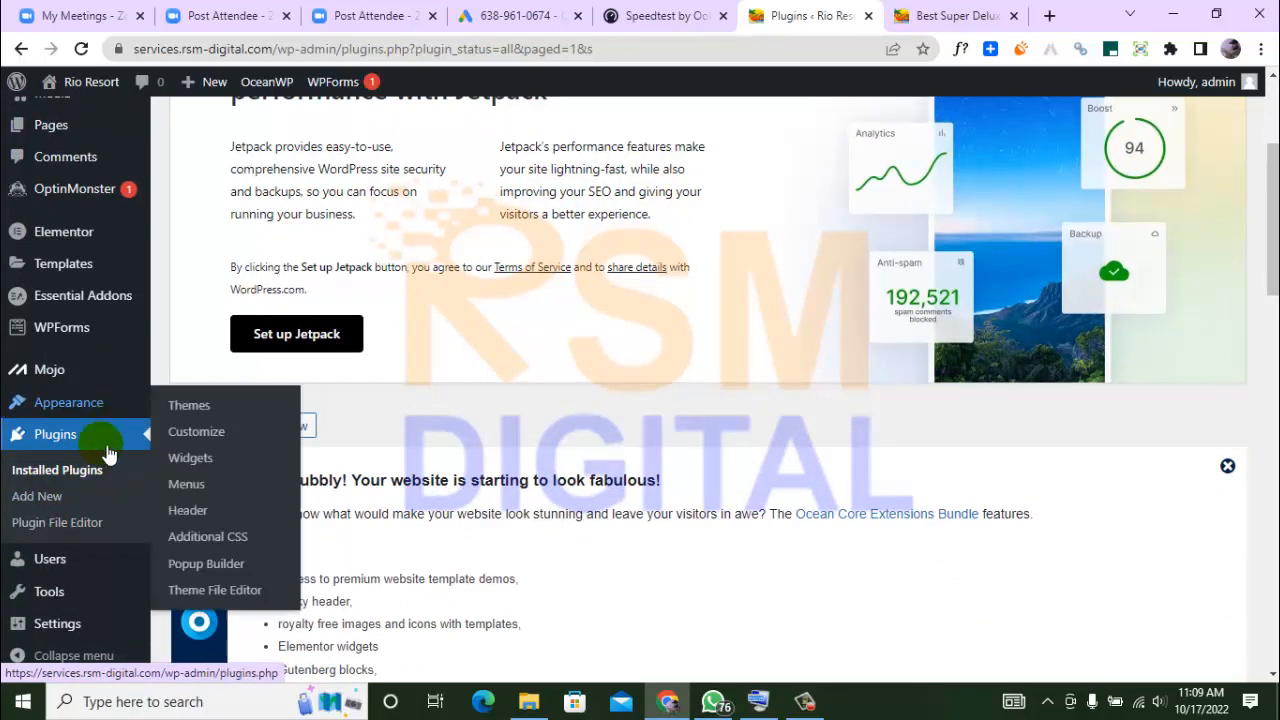
left_click(105, 480)
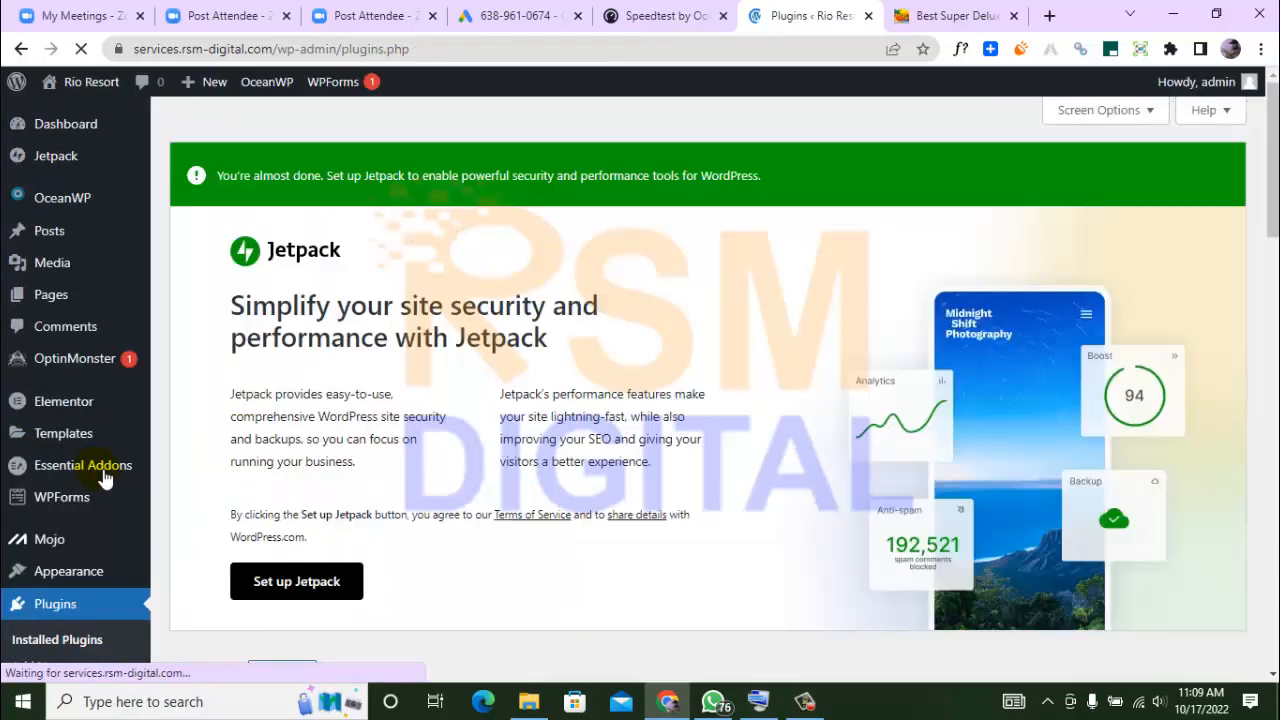
left_click_drag(1274, 212, 1267, 492)
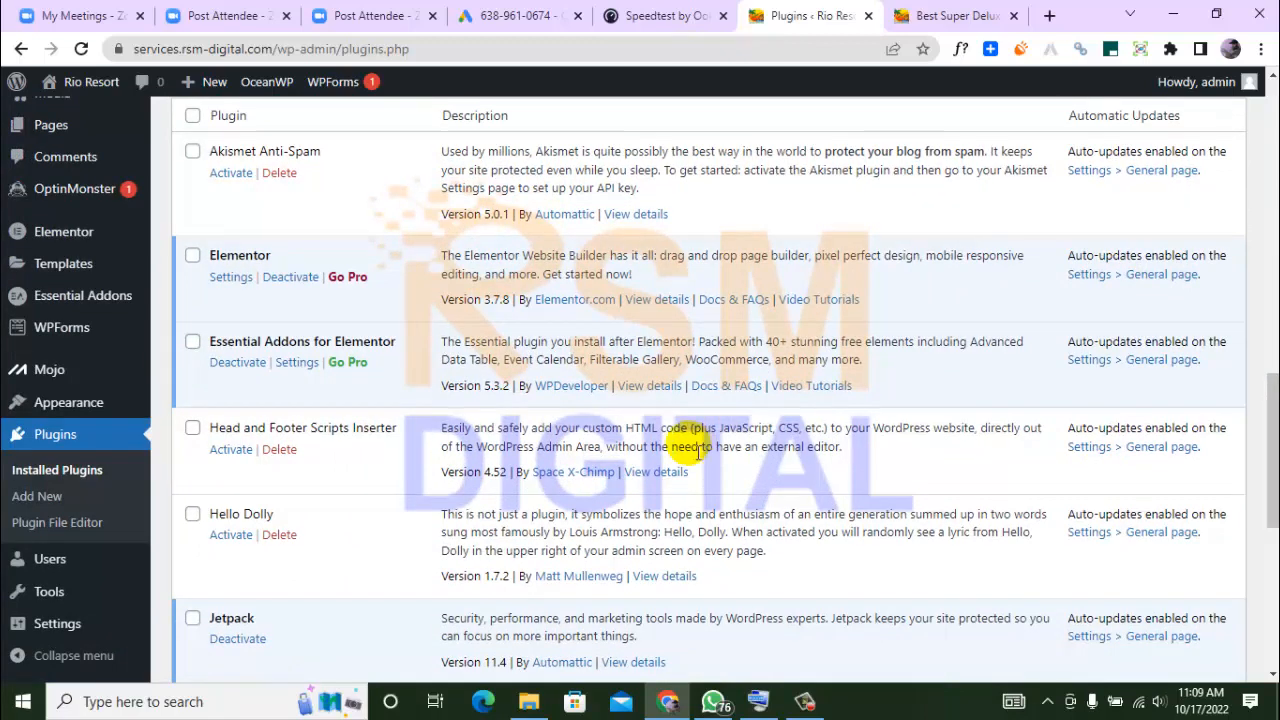
left_click(230, 451)
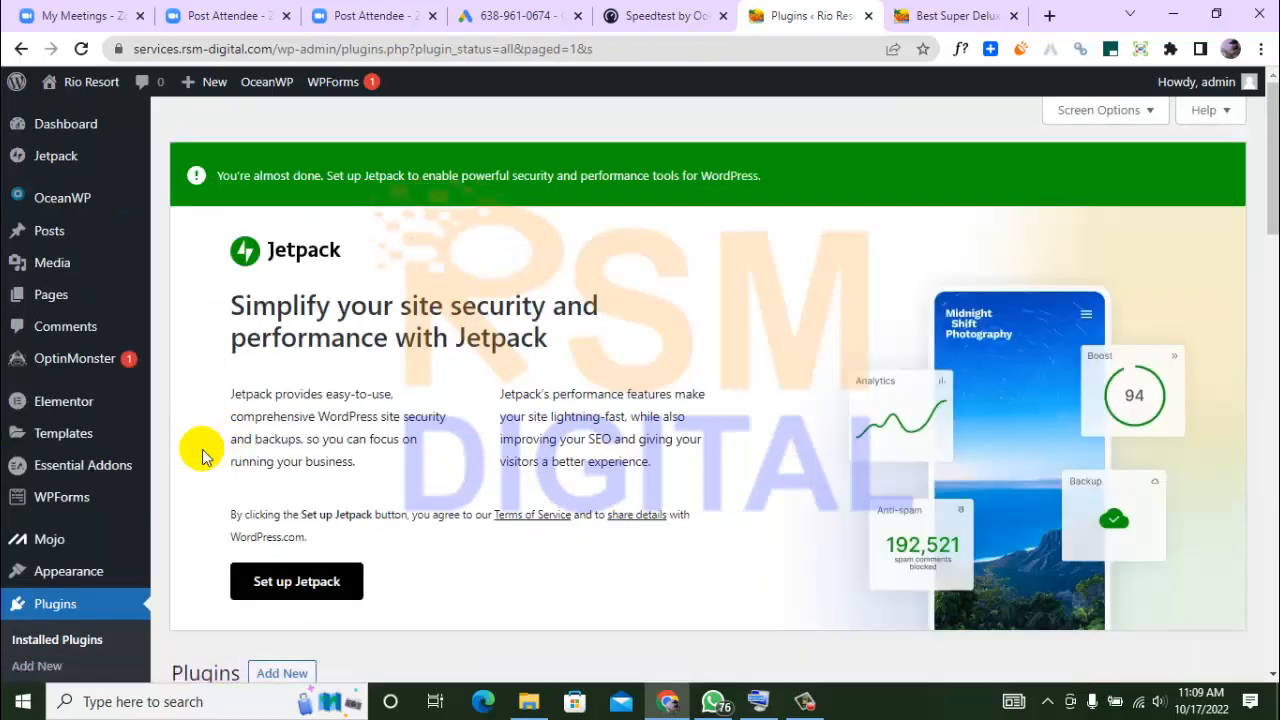
Paste the copied Google tag into the Scripts Inserter setting for the beginning of the HEAD section and save the changes
scroll(1268, 535, "down", 13)
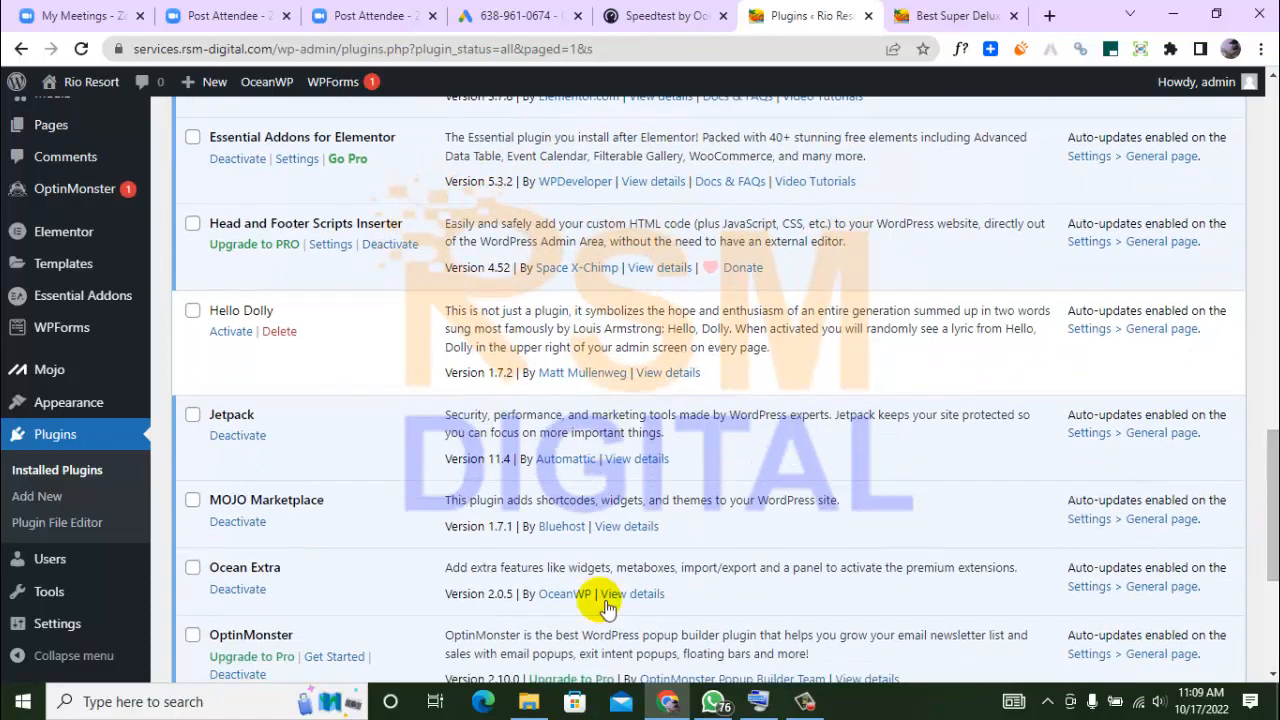
mouse_move(100, 634)
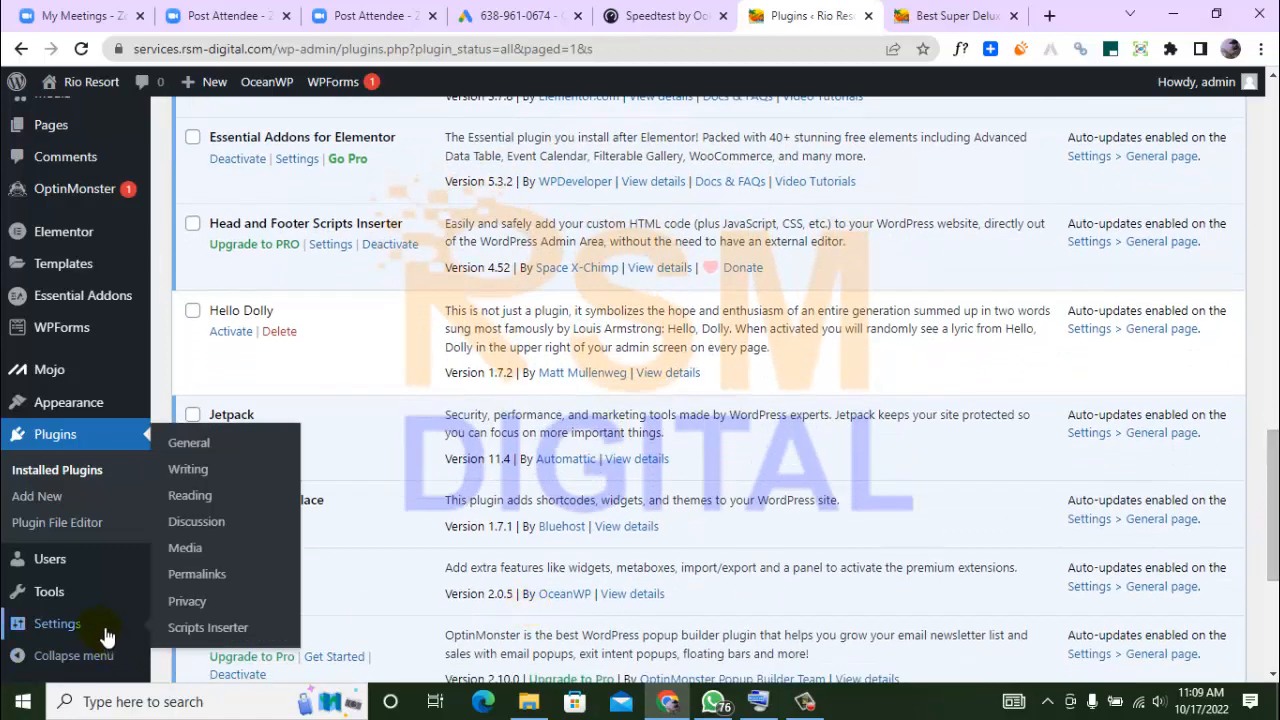
left_click(212, 628)
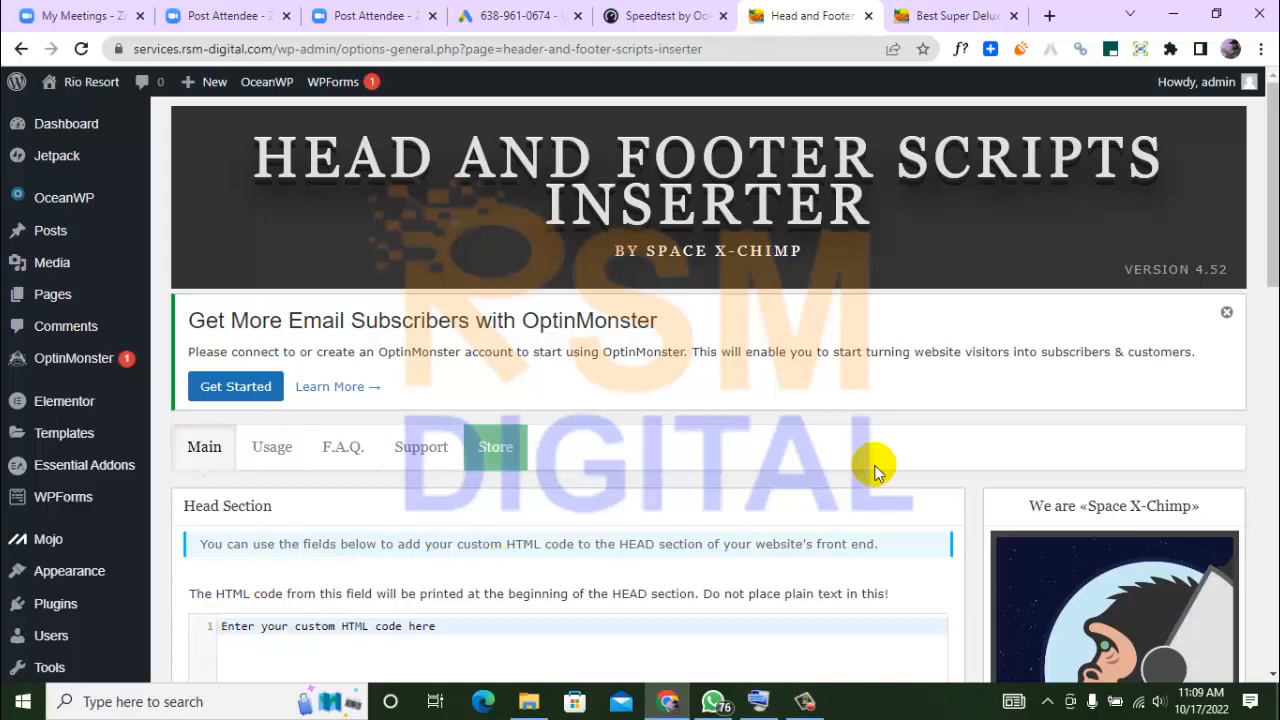
left_click_drag(1274, 252, 1275, 343)
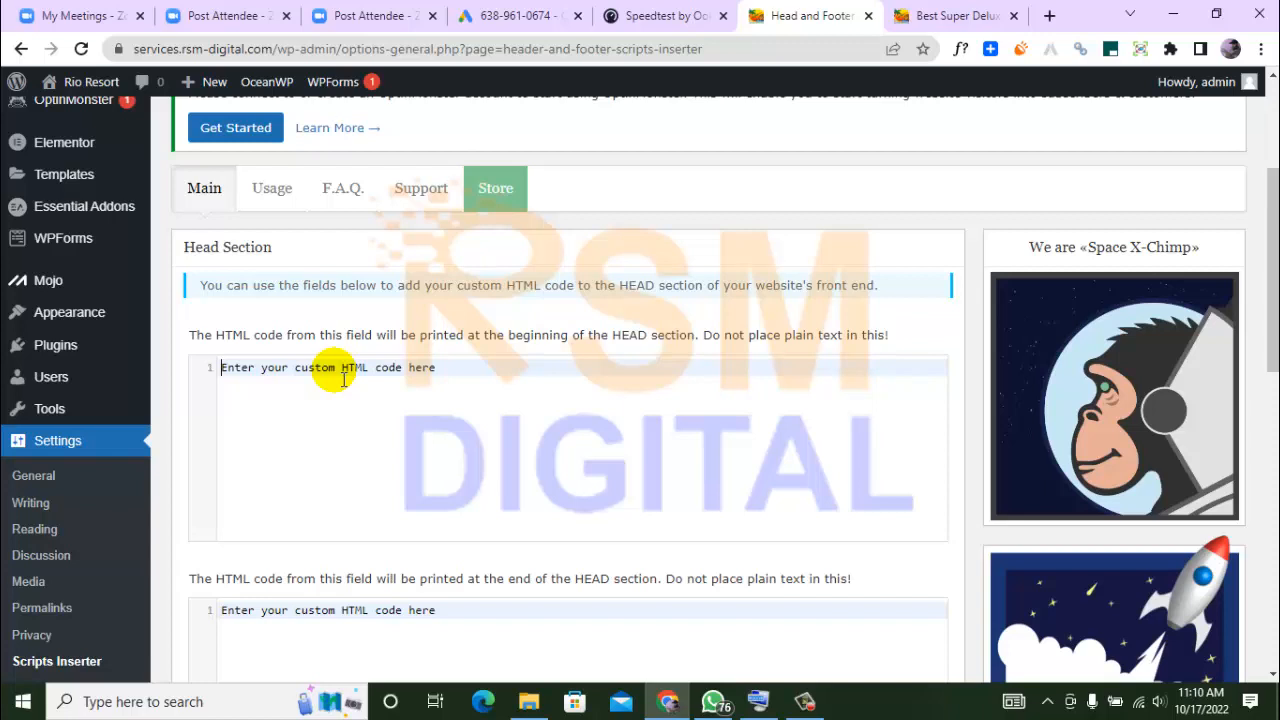
key("ctrl+v")
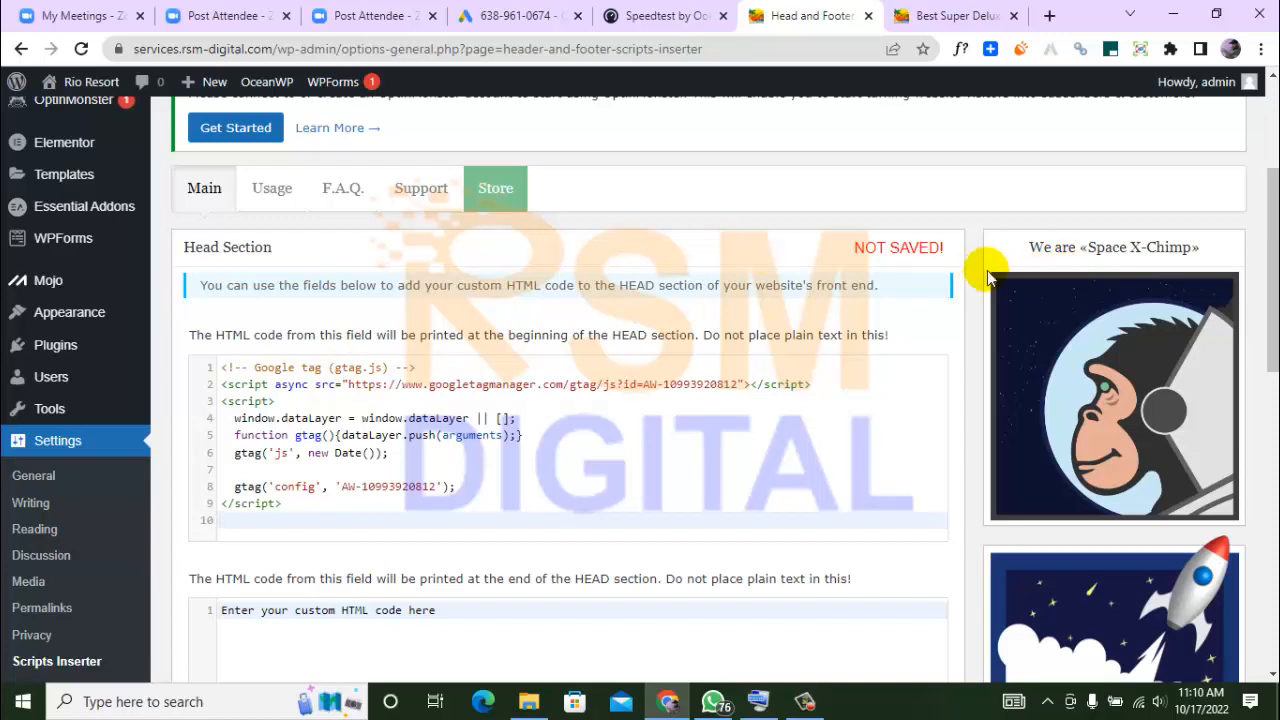
left_click_drag(1274, 253, 1274, 345)
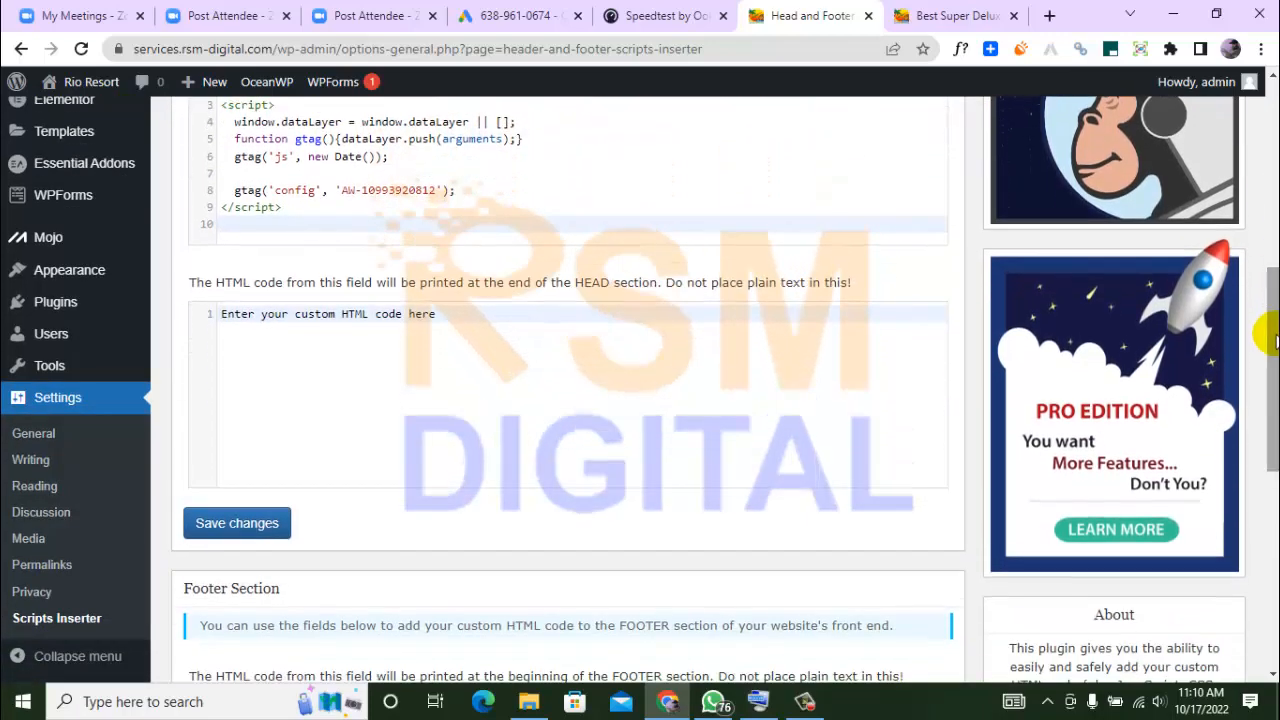
left_click(262, 522)
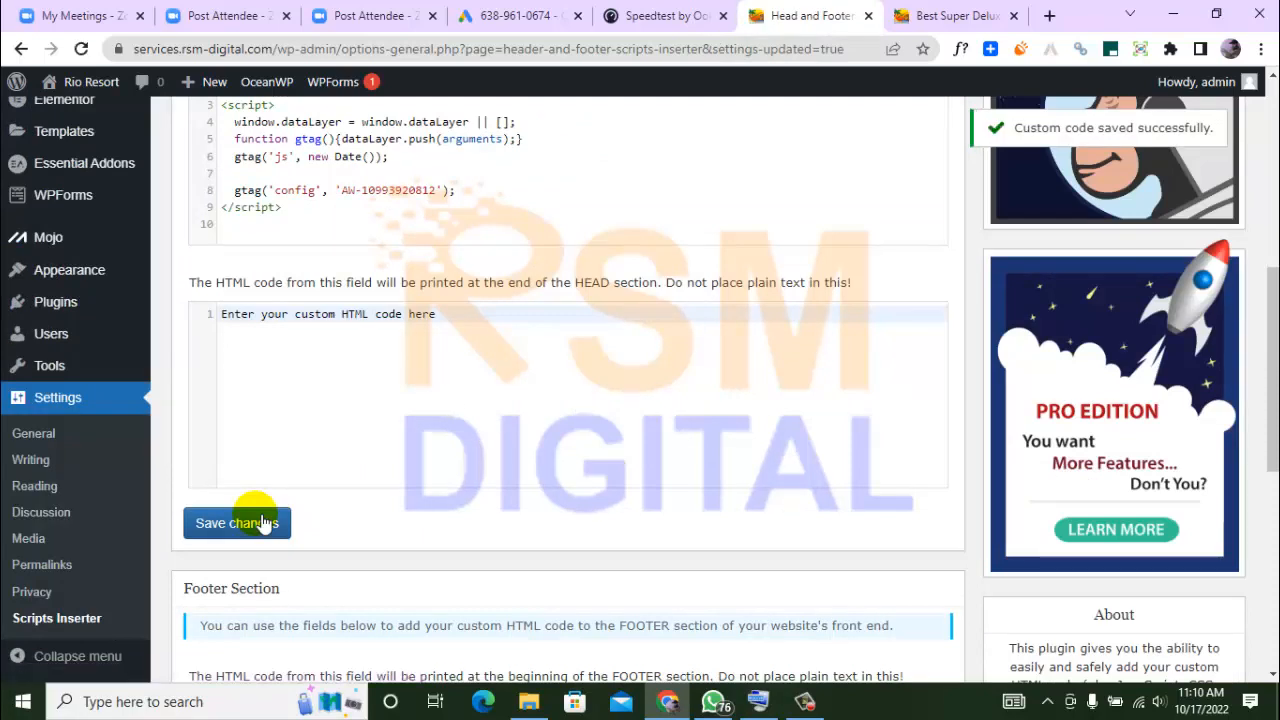
Switch to the Google Ads conversion setup and copy the page-load event snippet for the "Page view-super deluxe" conversion
left_click(505, 27)
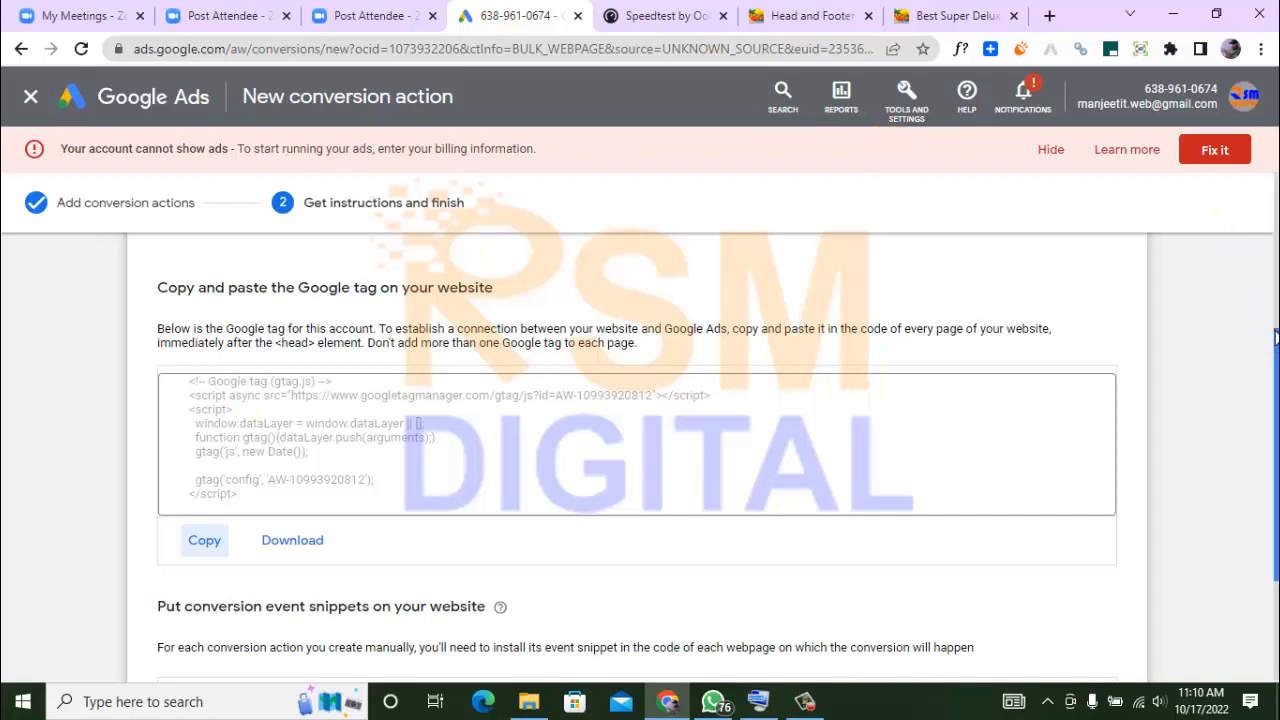
left_click_drag(1272, 337, 1272, 440)
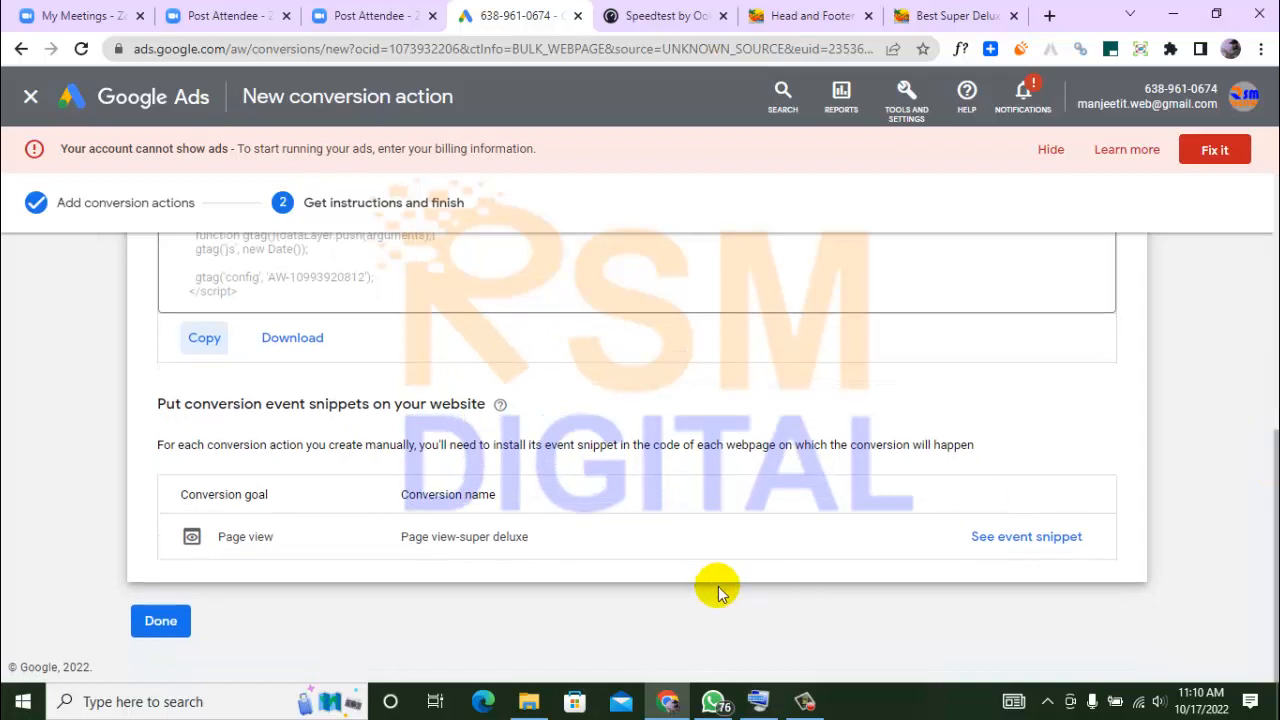
left_click(982, 540)
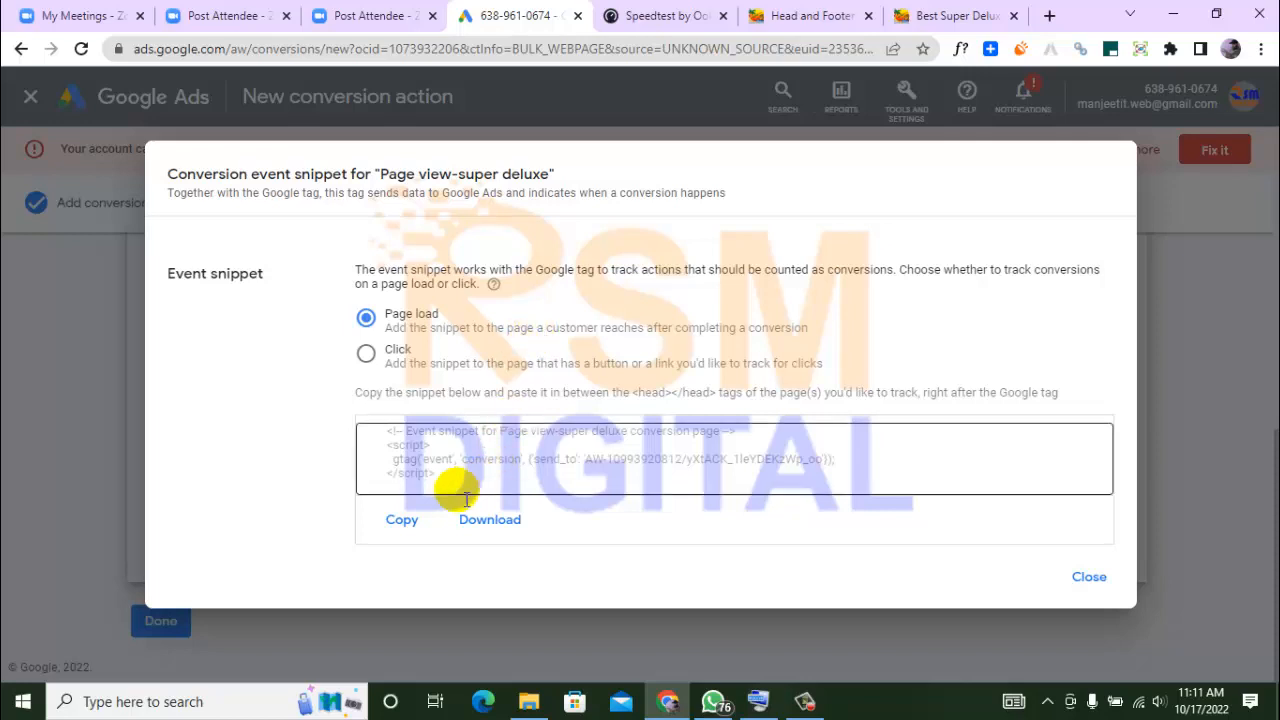
left_click(424, 527)
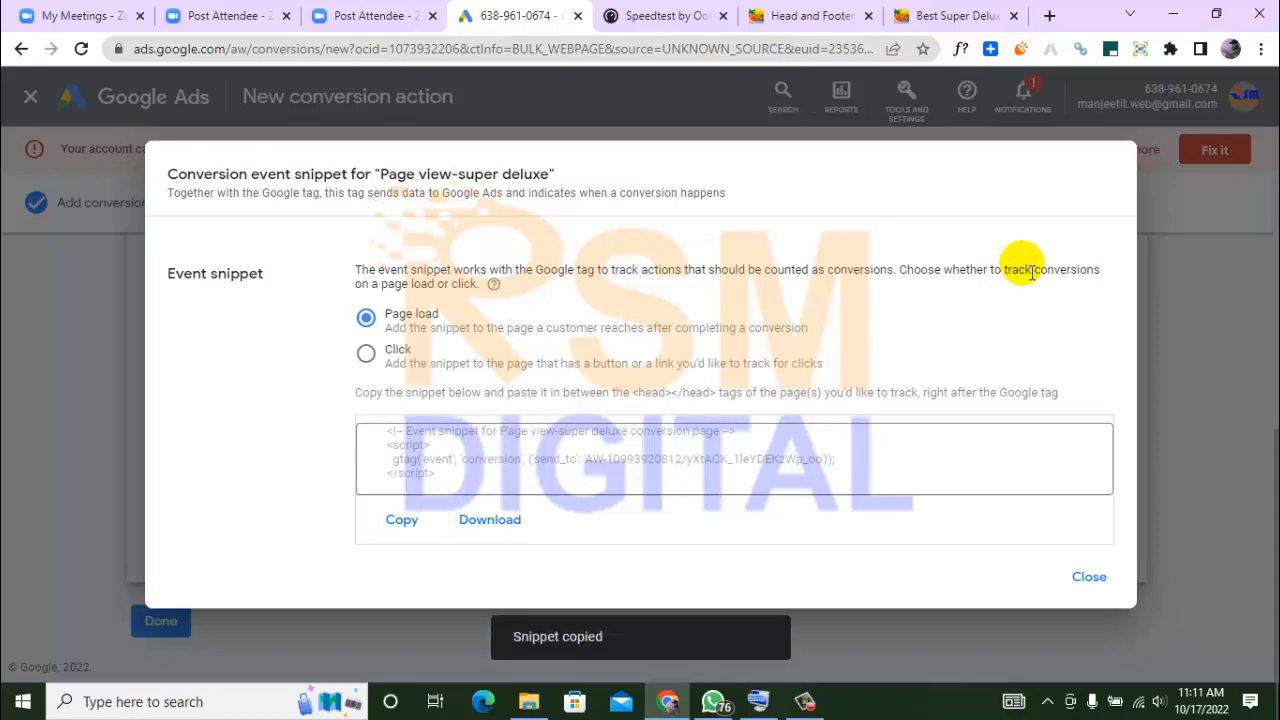
left_click(1083, 578)
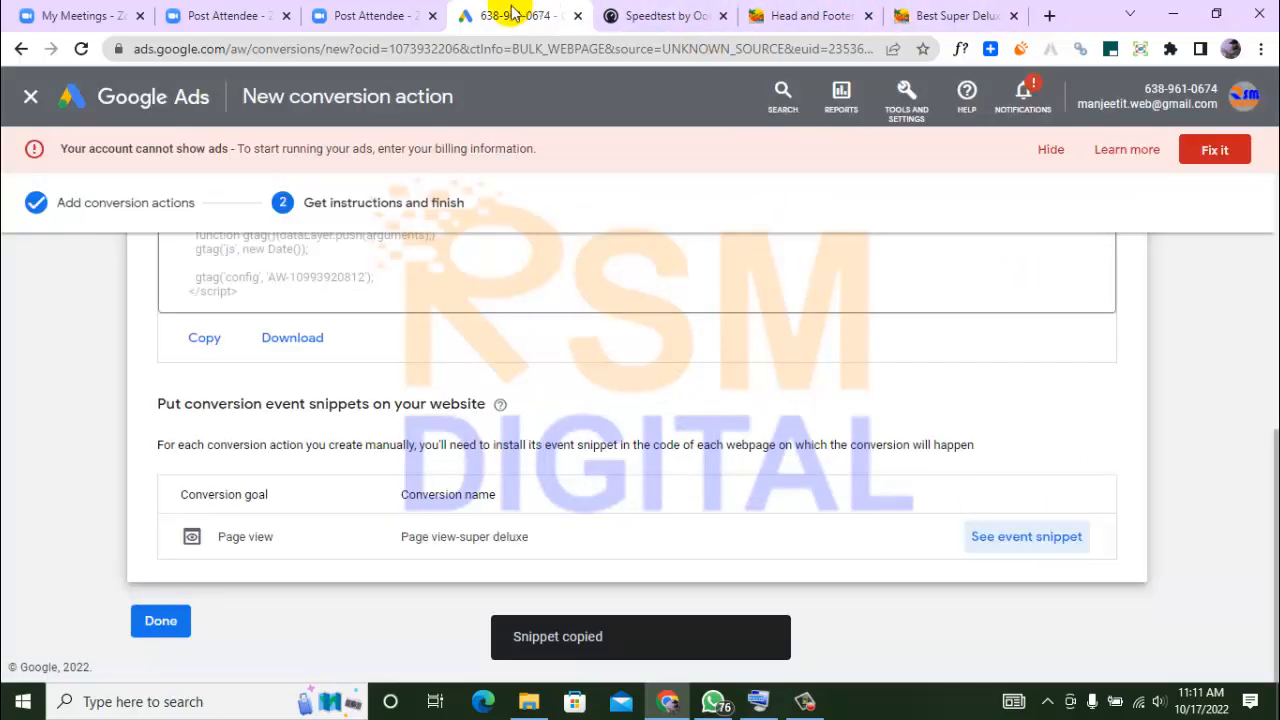
Edit the Best Super Deluxe Rooms In Lansdowne page, paste the event snippet into the Scripts n Styles HTML for the head element, and update the page
left_click(963, 18)
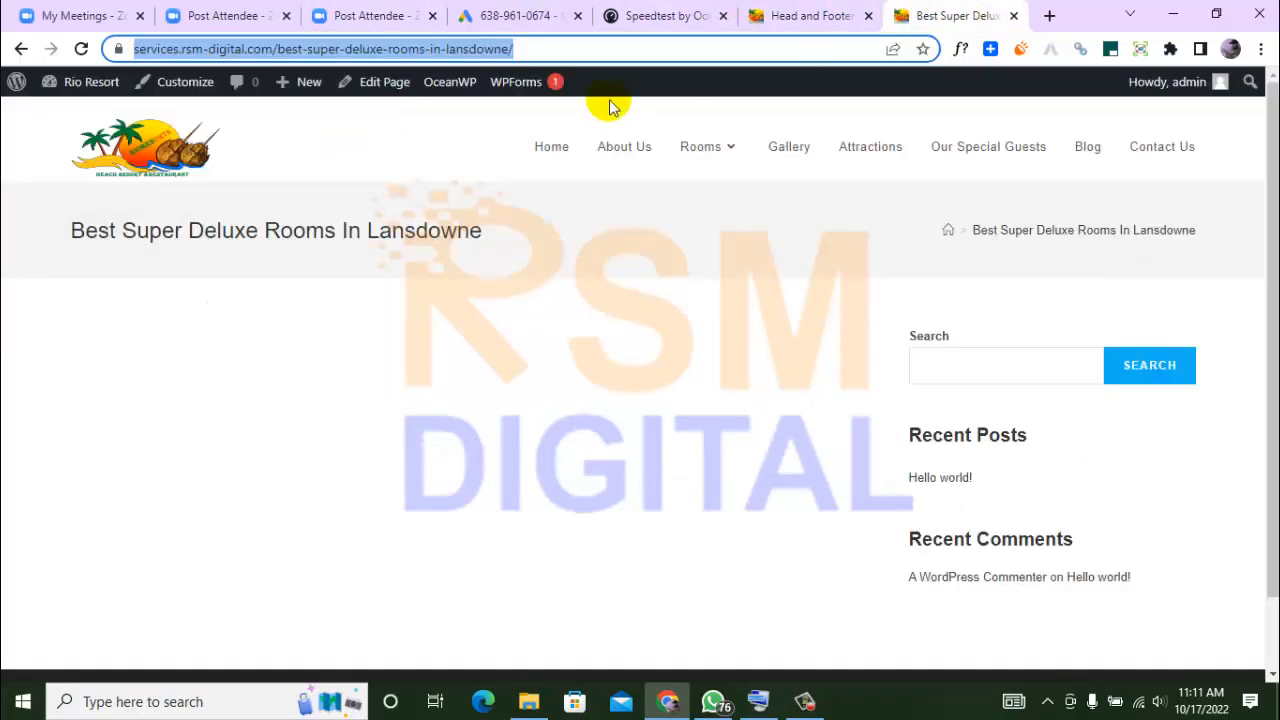
mouse_move(757, 120)
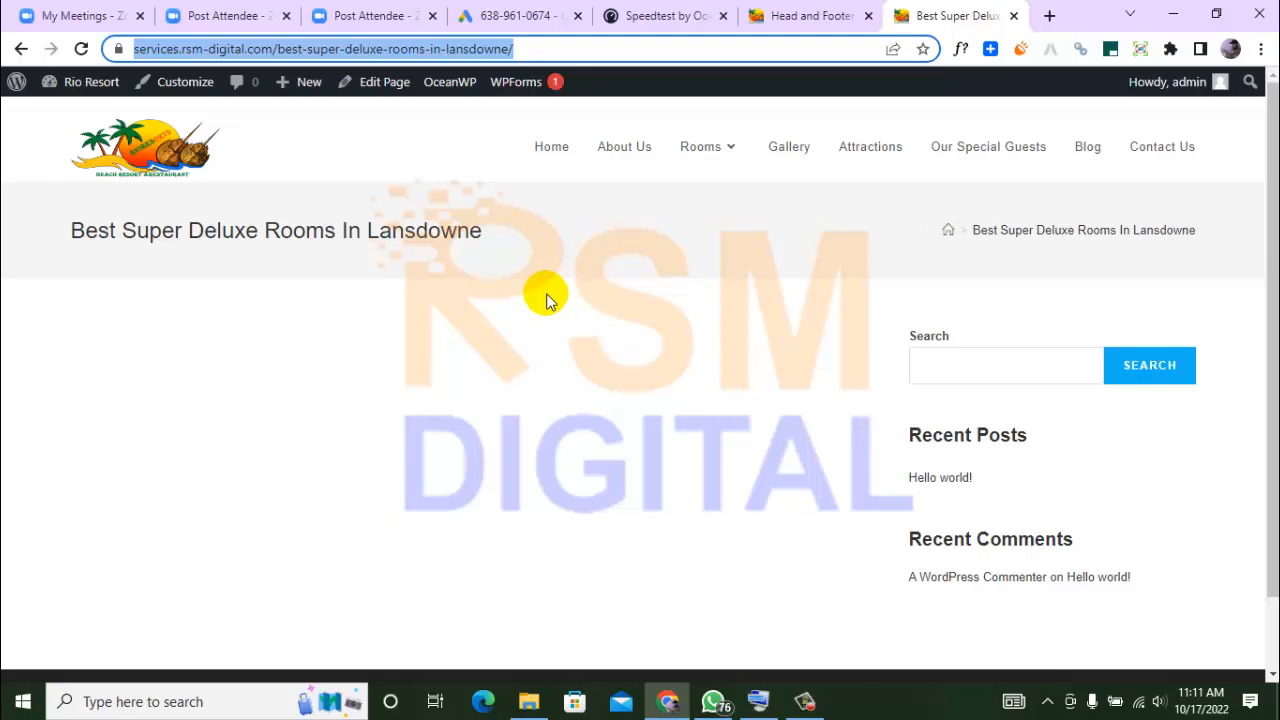
left_click(405, 84)
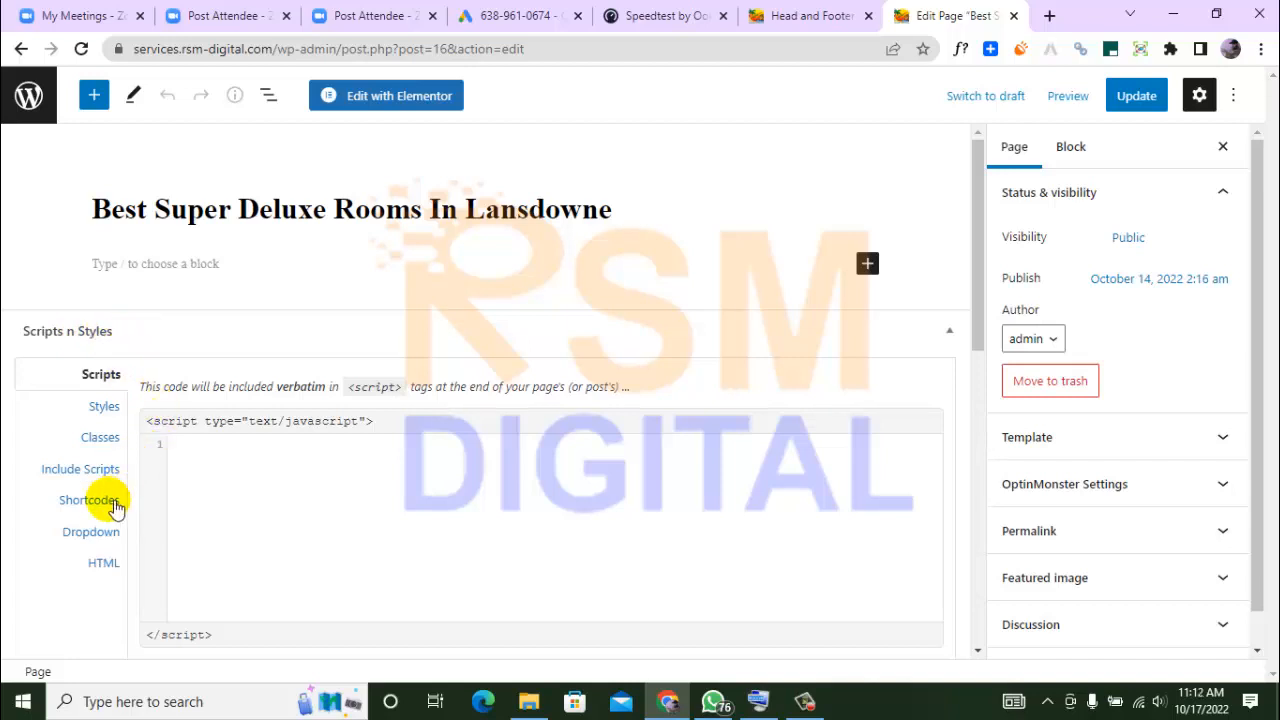
left_click(104, 562)
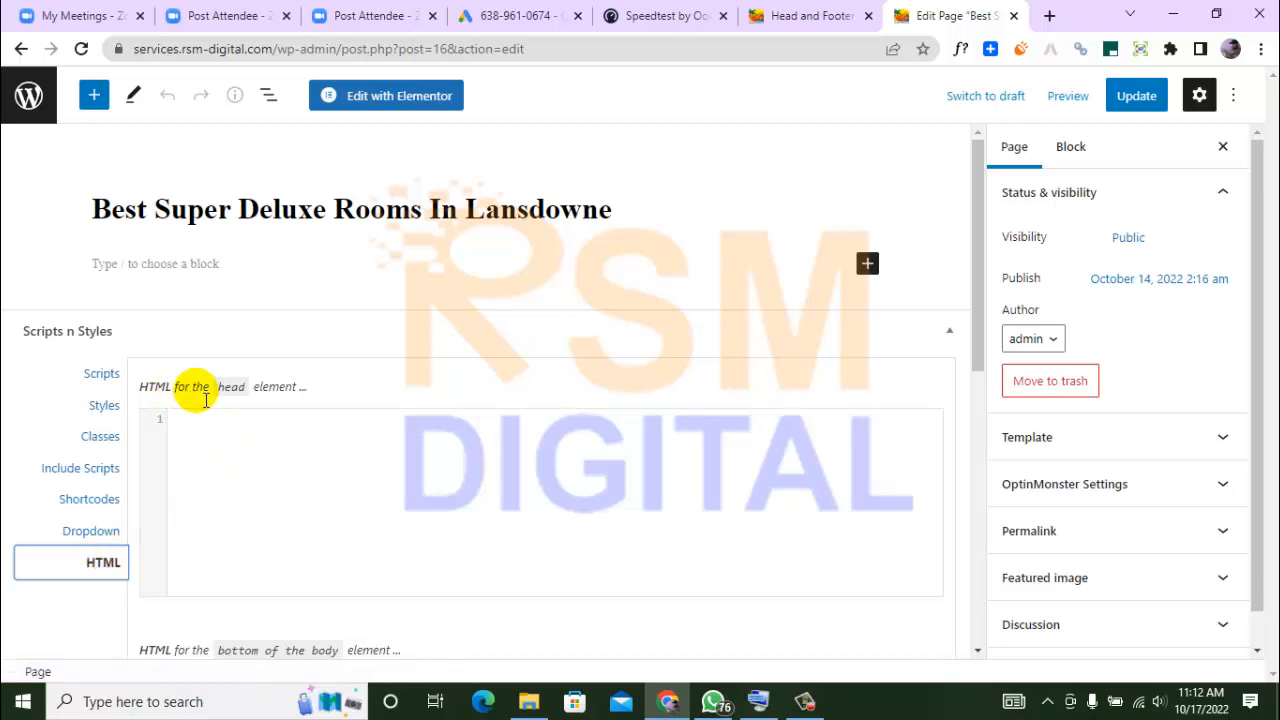
left_click(245, 420)
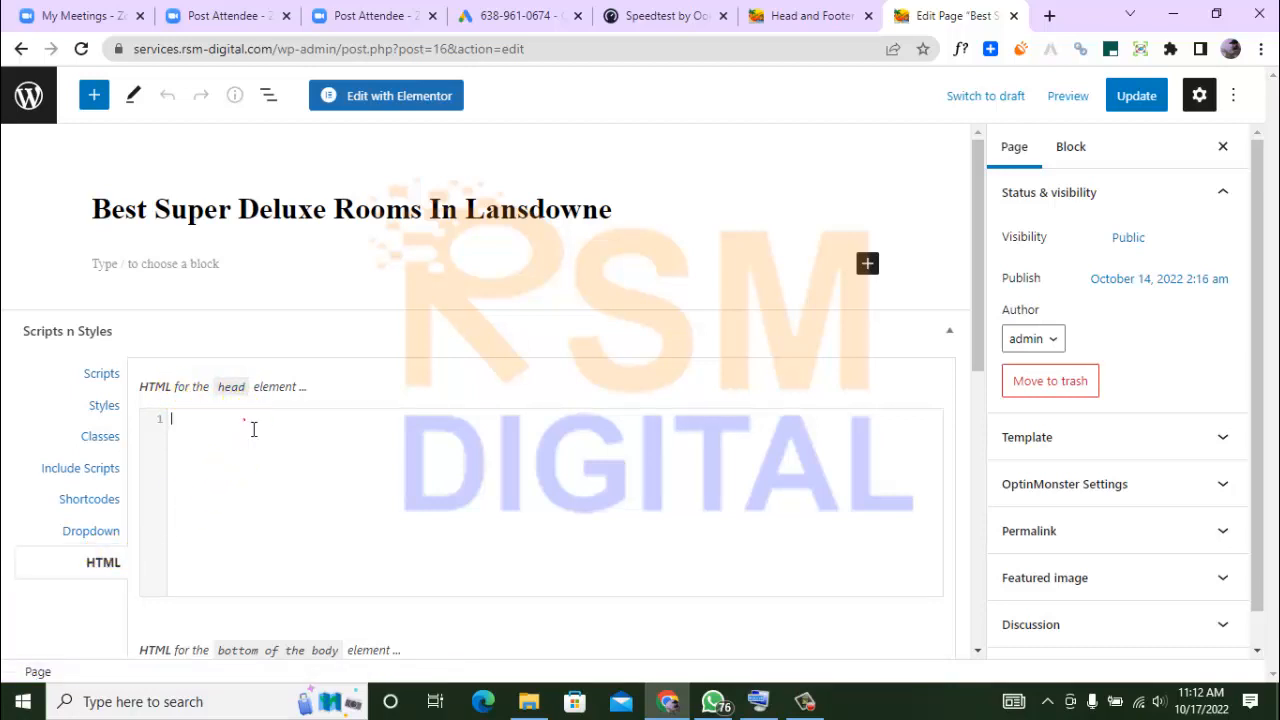
key("ctrl+v")
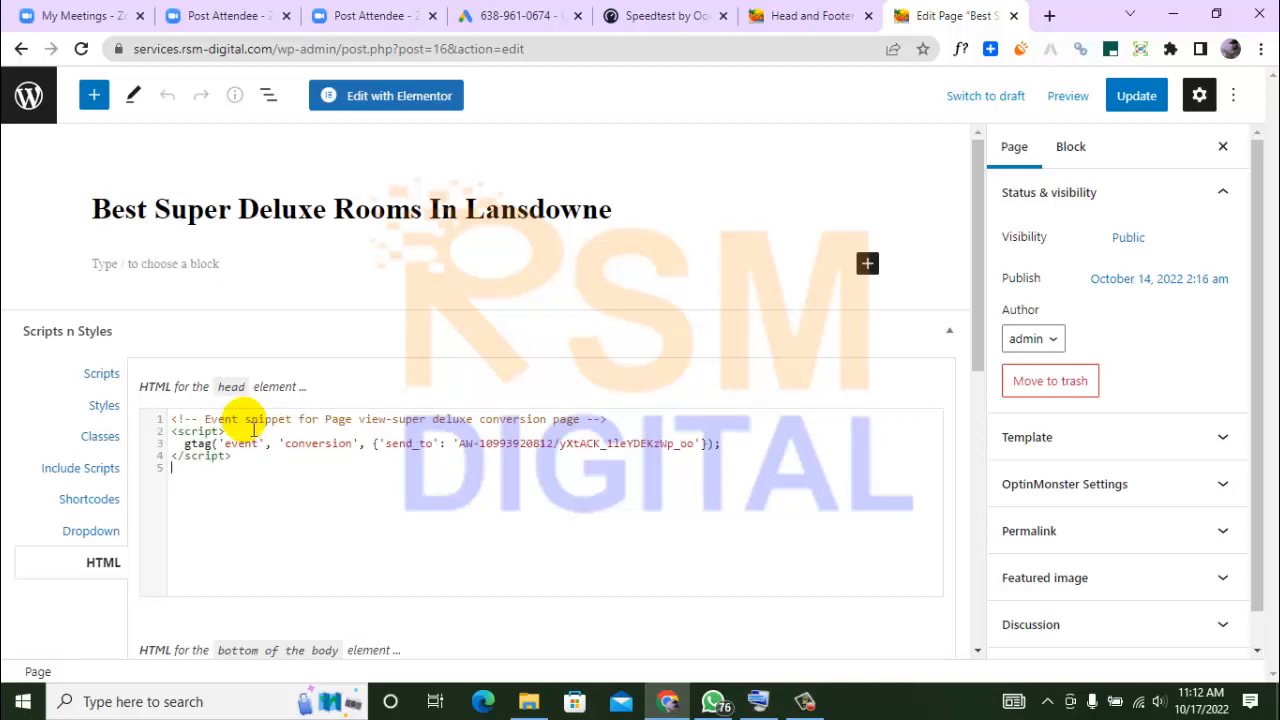
left_click(1120, 95)
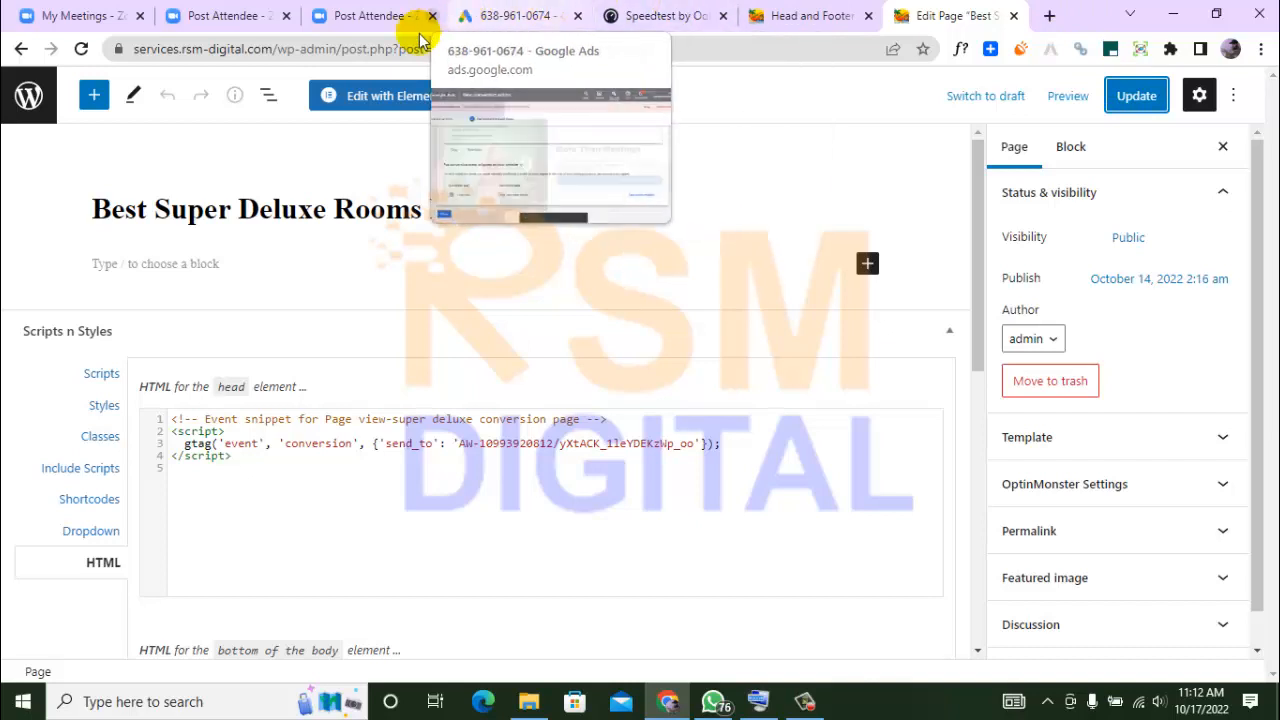
Update the page once more, staying in the editor until it is saved, and return to the live Super Deluxe Rooms page and reload it
left_click_drag(277, 48, 524, 48)
left_click_drag(665, 108, 668, 106)
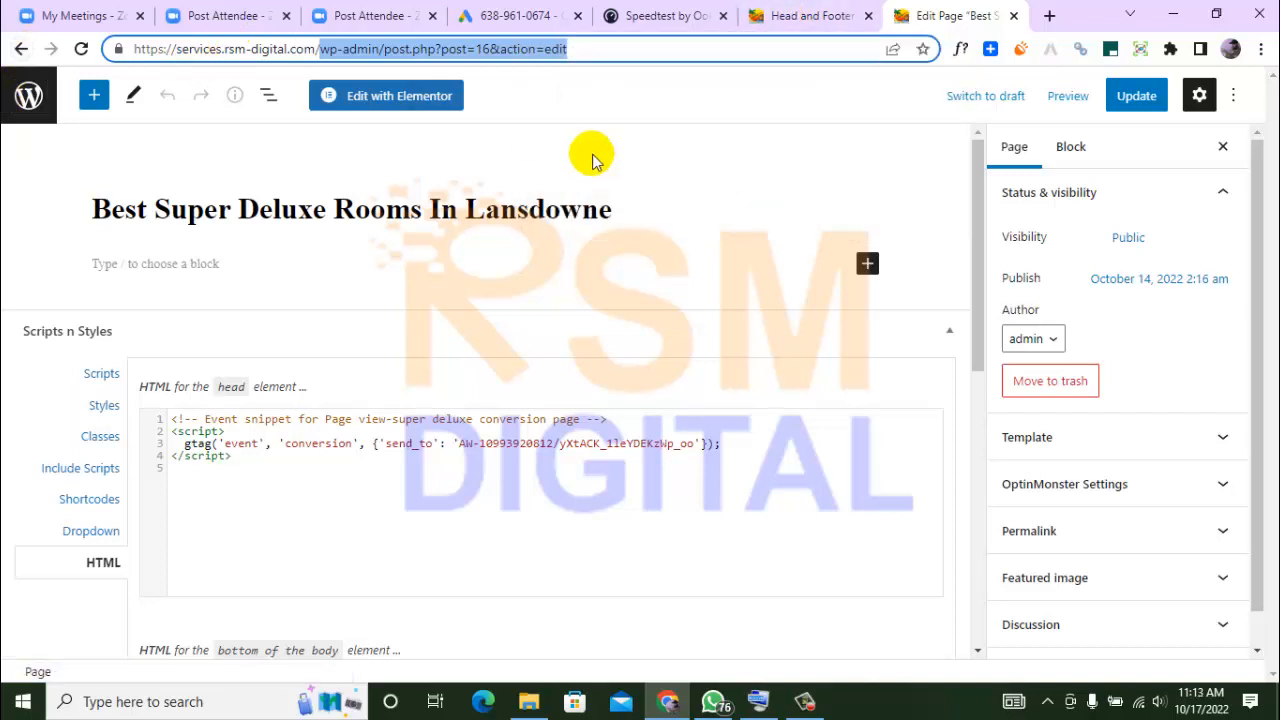
left_click(1135, 95)
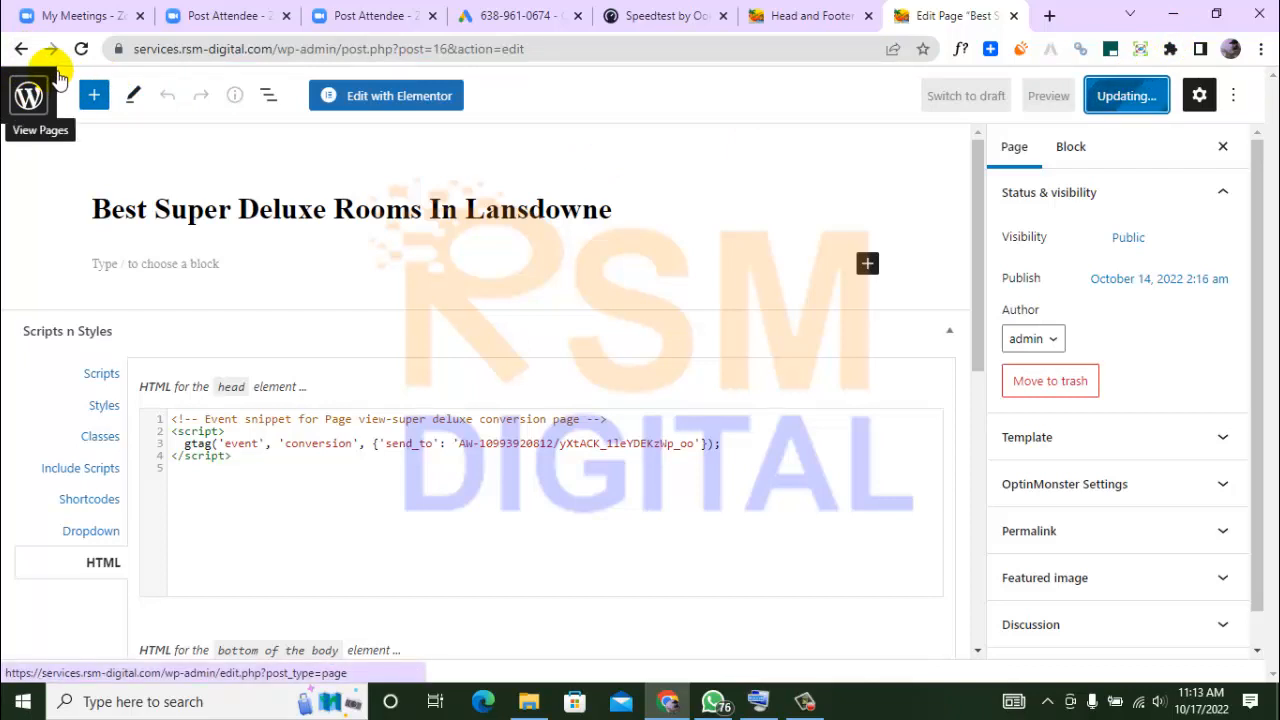
left_click(21, 49)
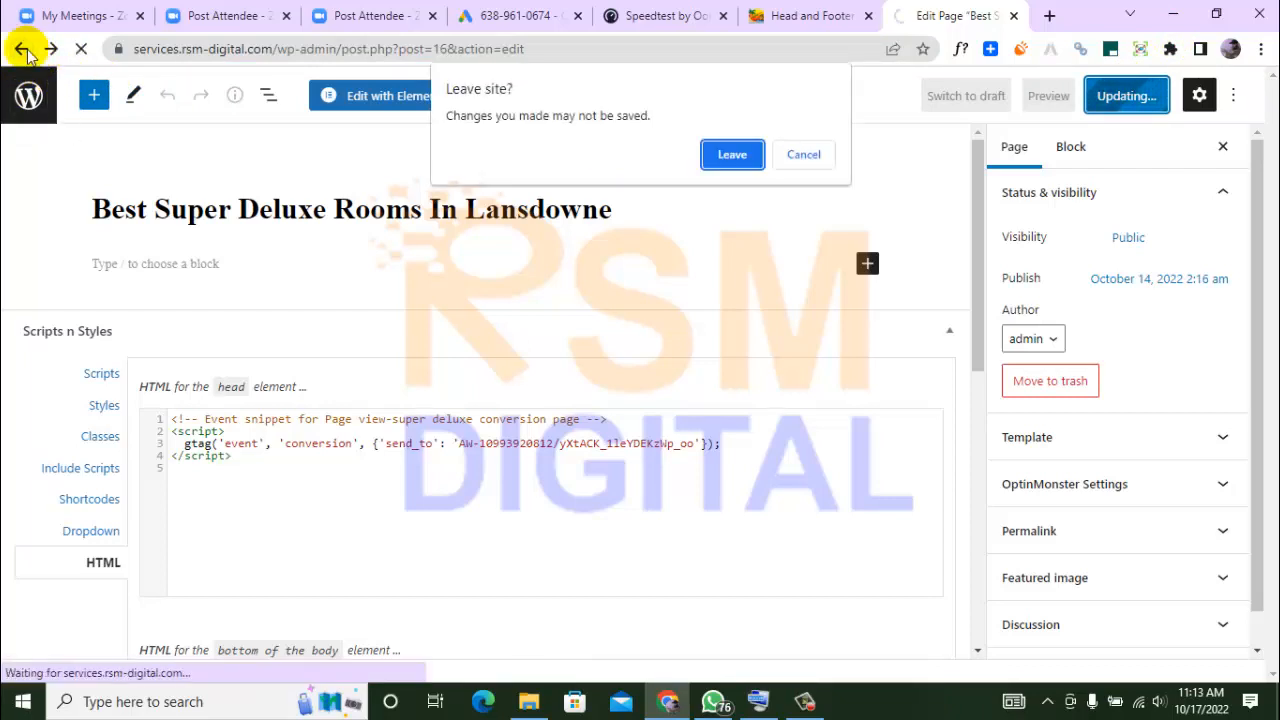
left_click(791, 146)
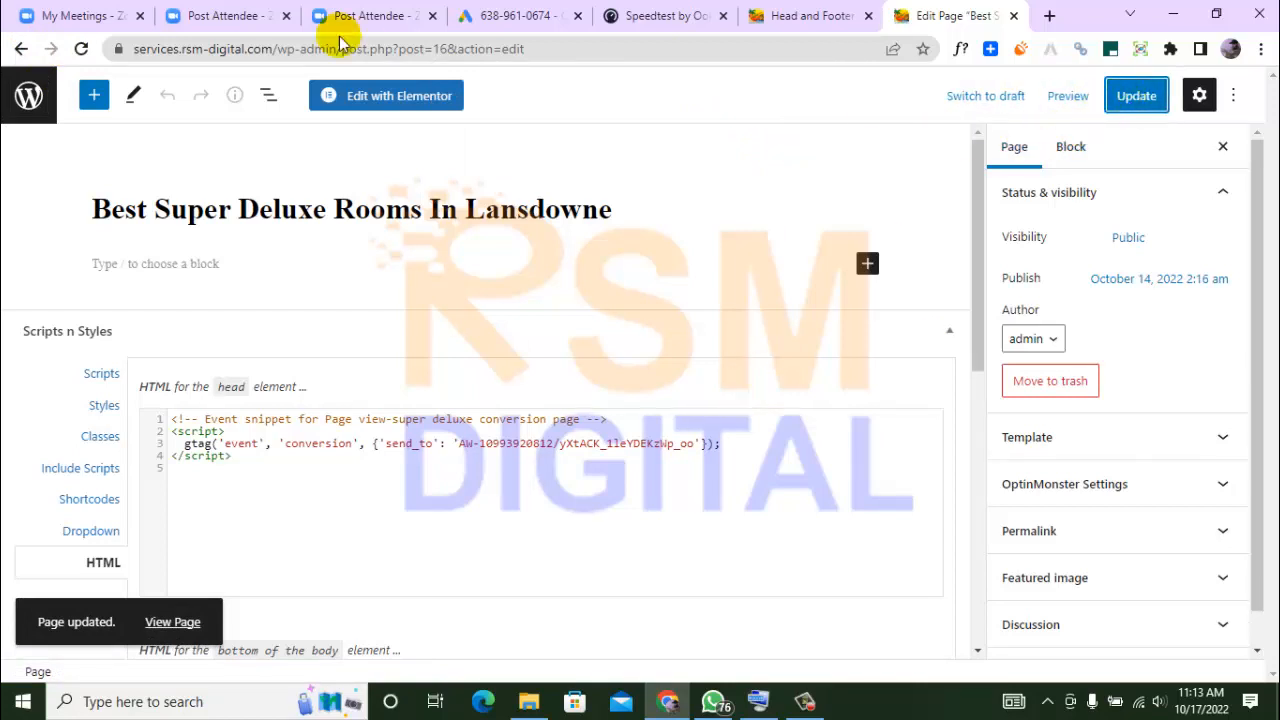
left_click(22, 49)
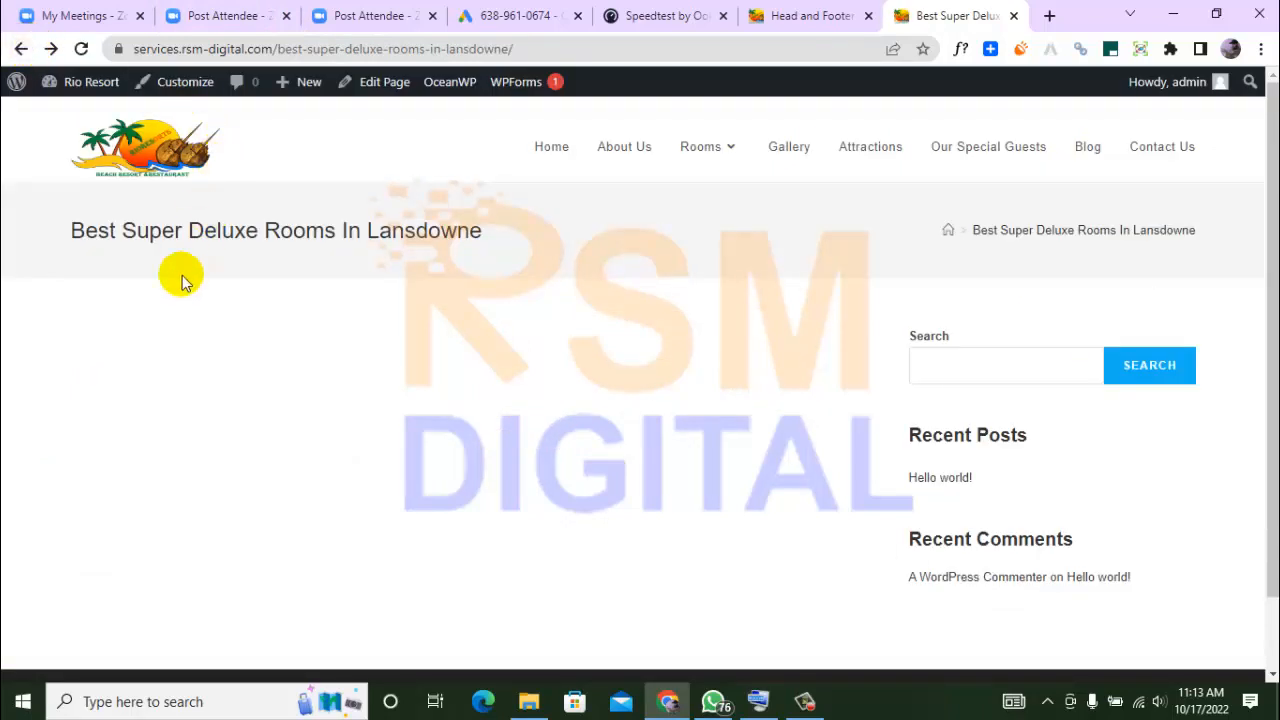
key("F5")
Finish the new conversion action in Google Ads and review the status of "Page view-super deluxe" in the conversions summary
left_click(478, 12)
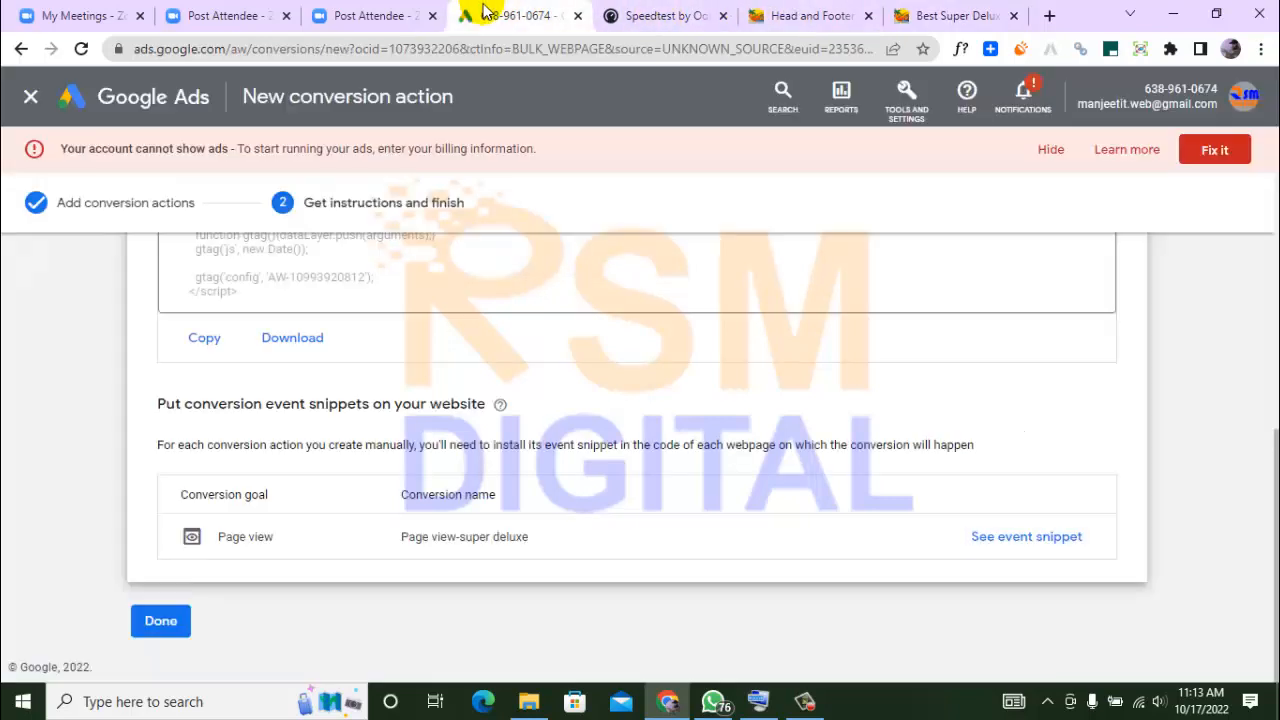
left_click(176, 627)
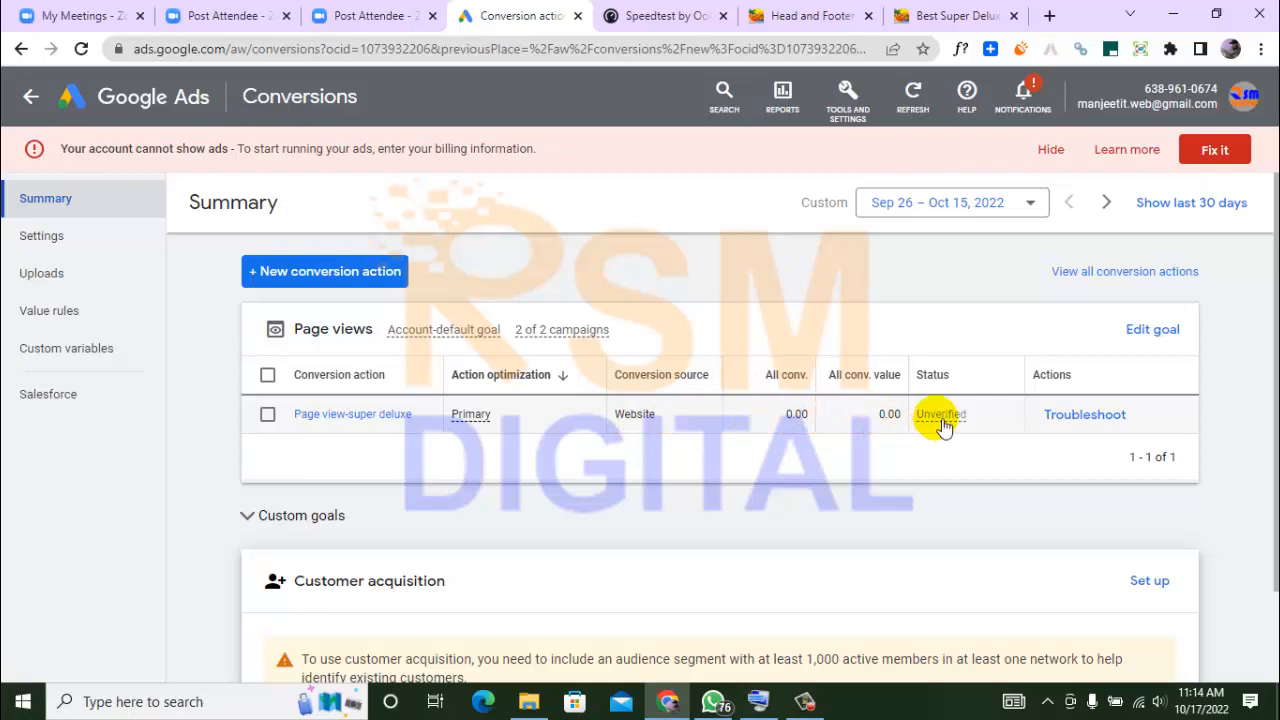
mouse_move(943, 424)
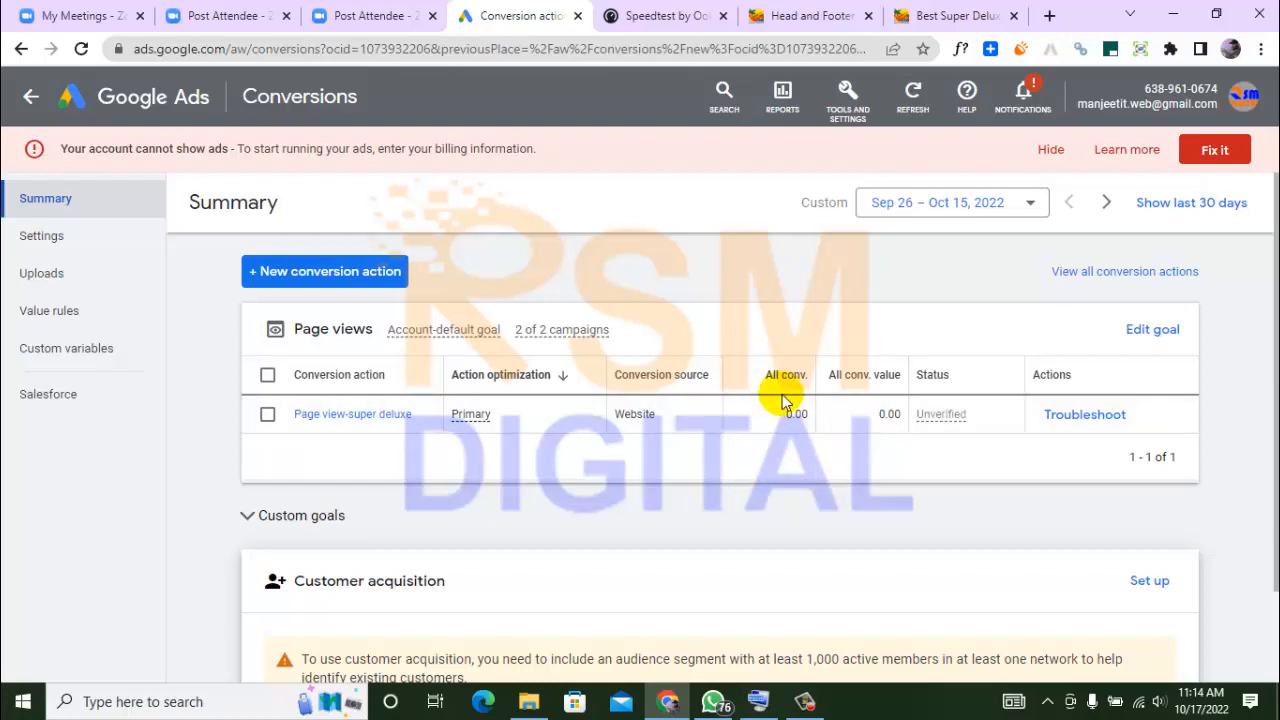
mouse_move(863, 390)
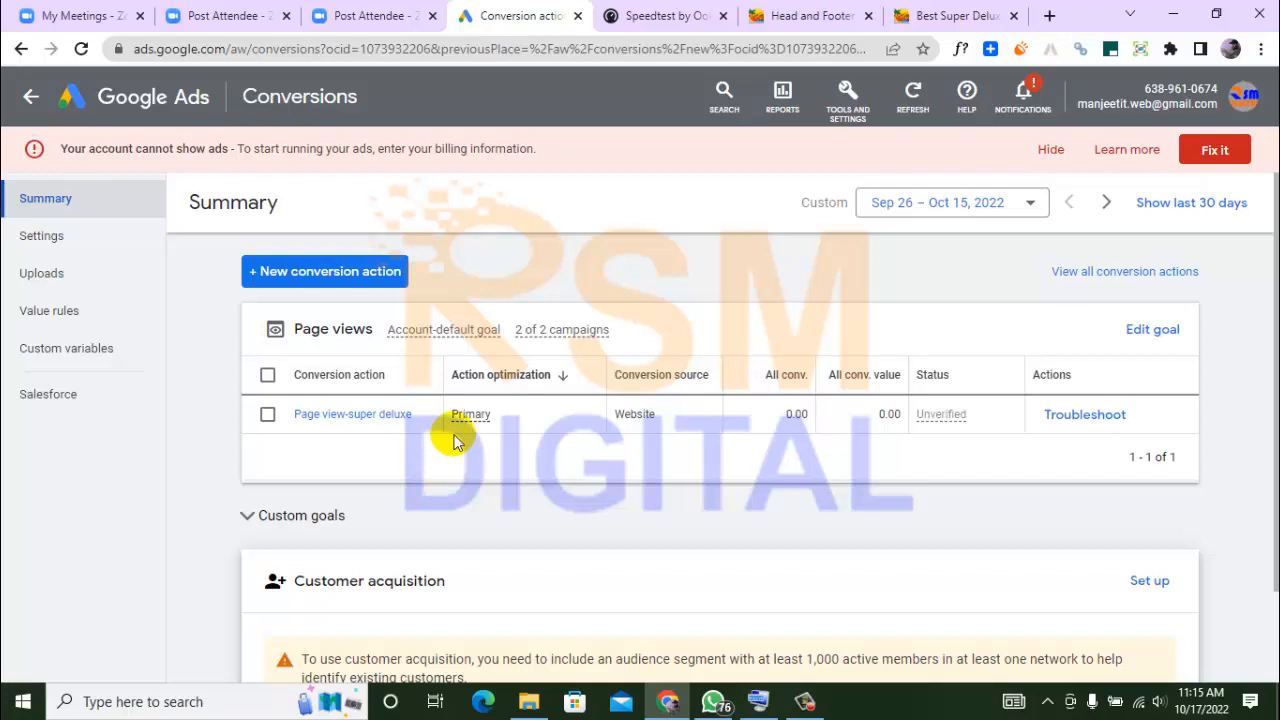
mouse_move(469, 421)
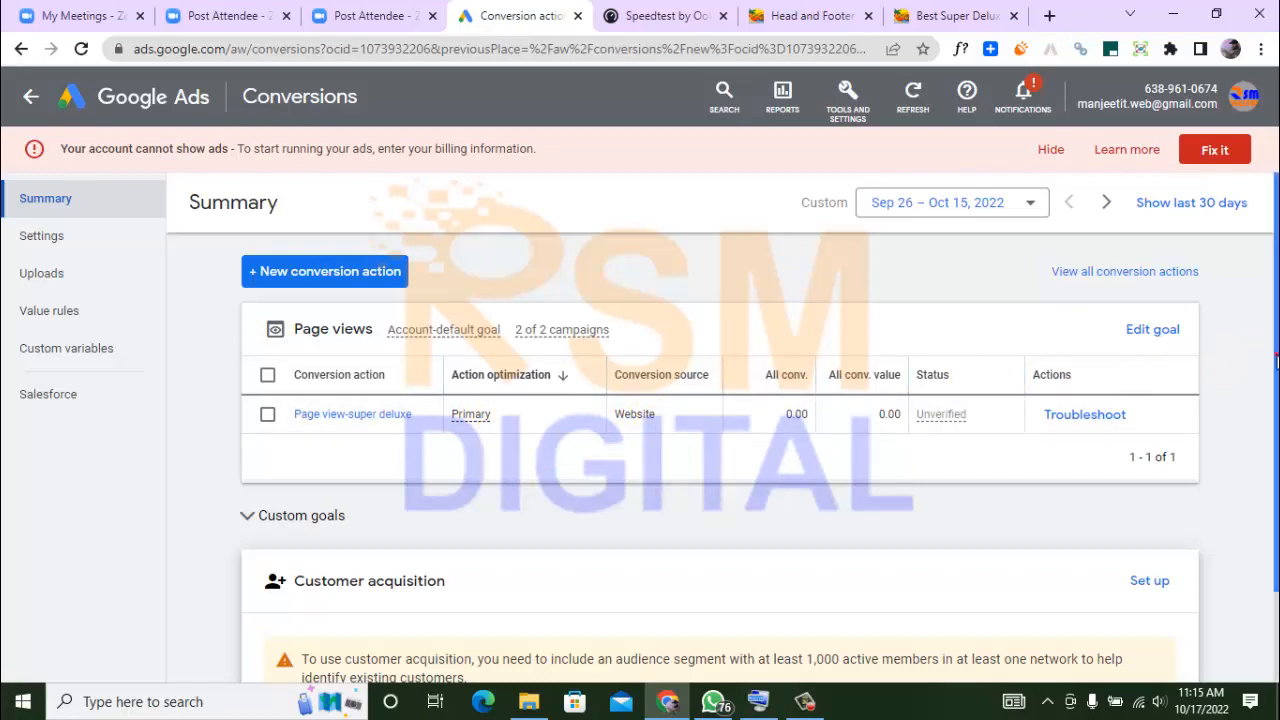
scroll(1274, 362, "down", 3)
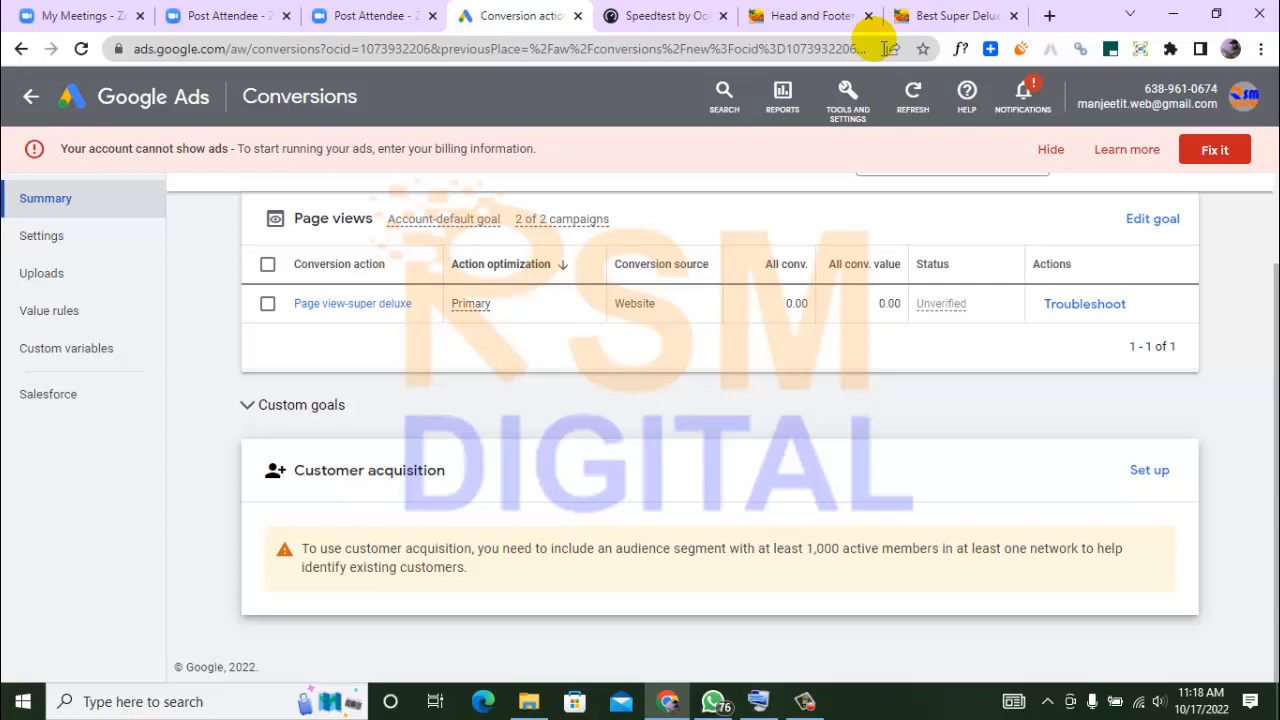
left_click(805, 700)
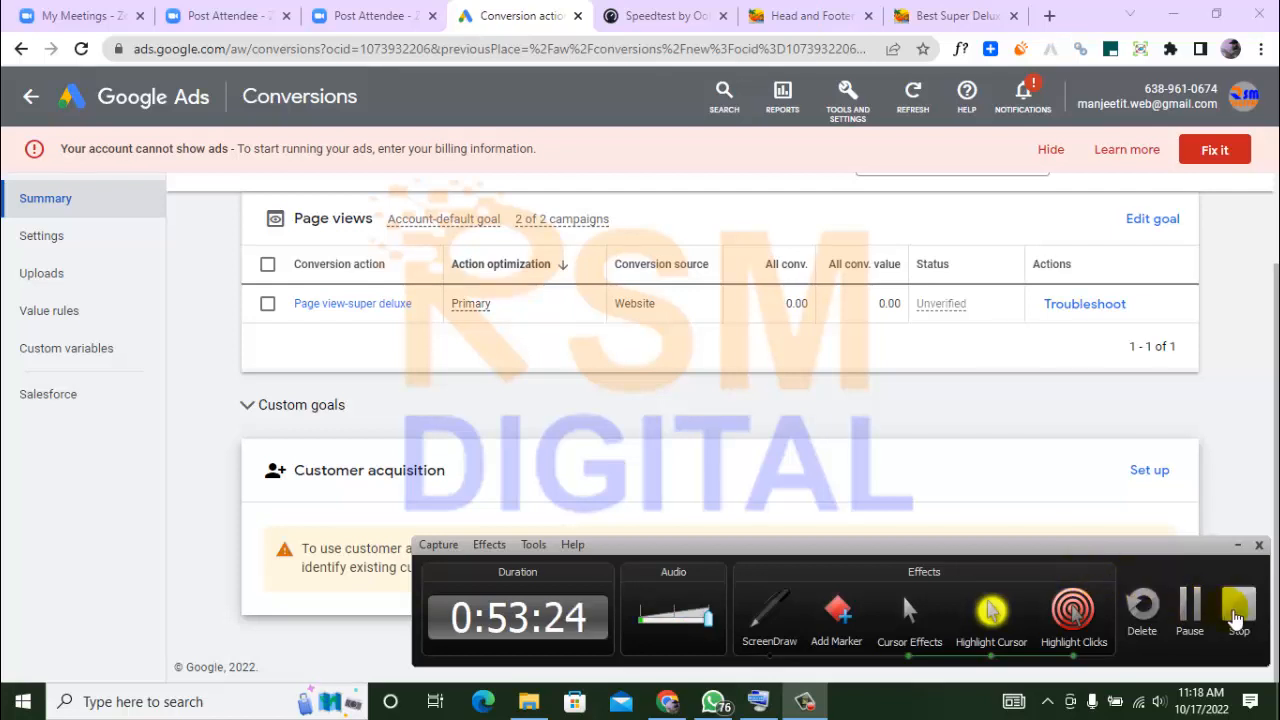
left_click(1237, 620)
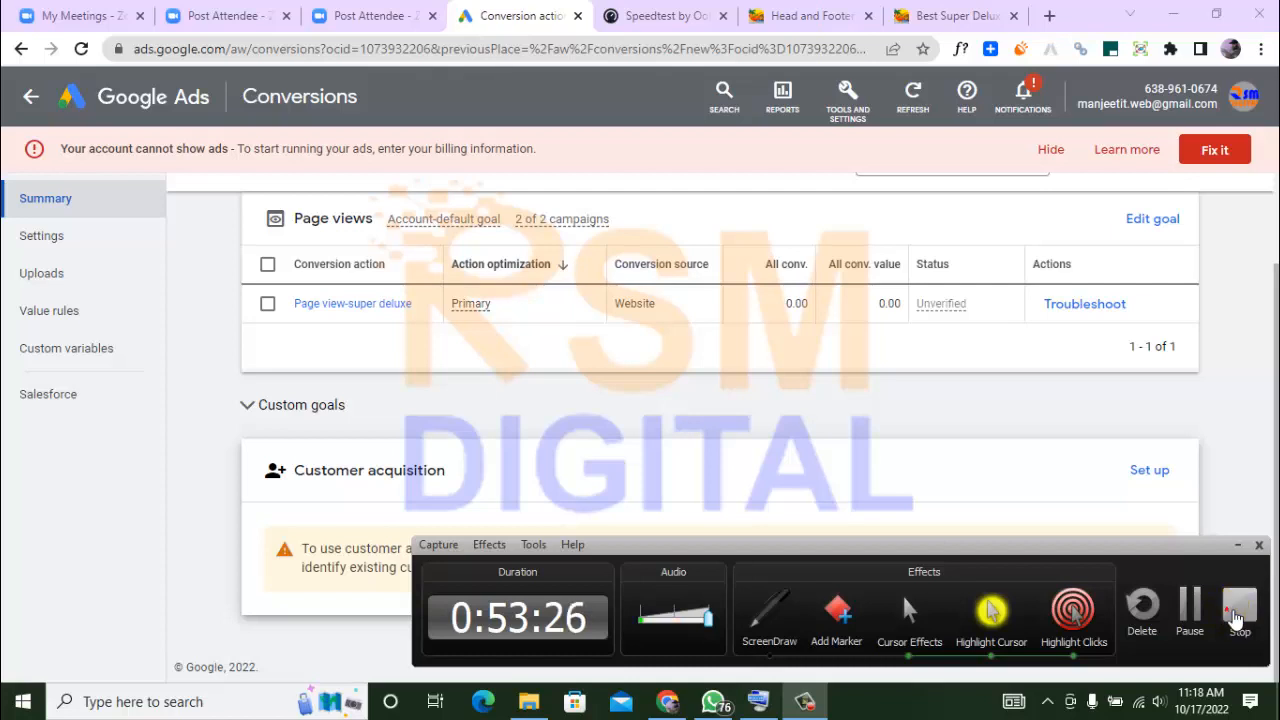